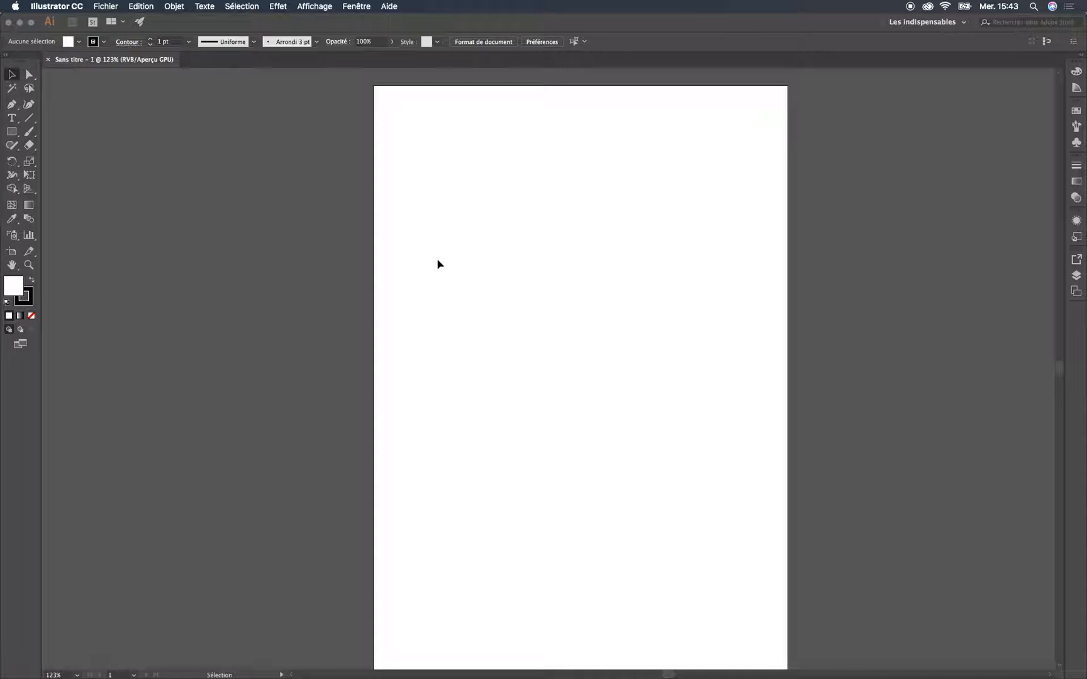
Draw a closed four-sided shape about 75 × 104 mm with the Pen tool in the upper left of the artboard
click(11, 104)
click(445, 291)
click(456, 164)
click(592, 200)
click(570, 368)
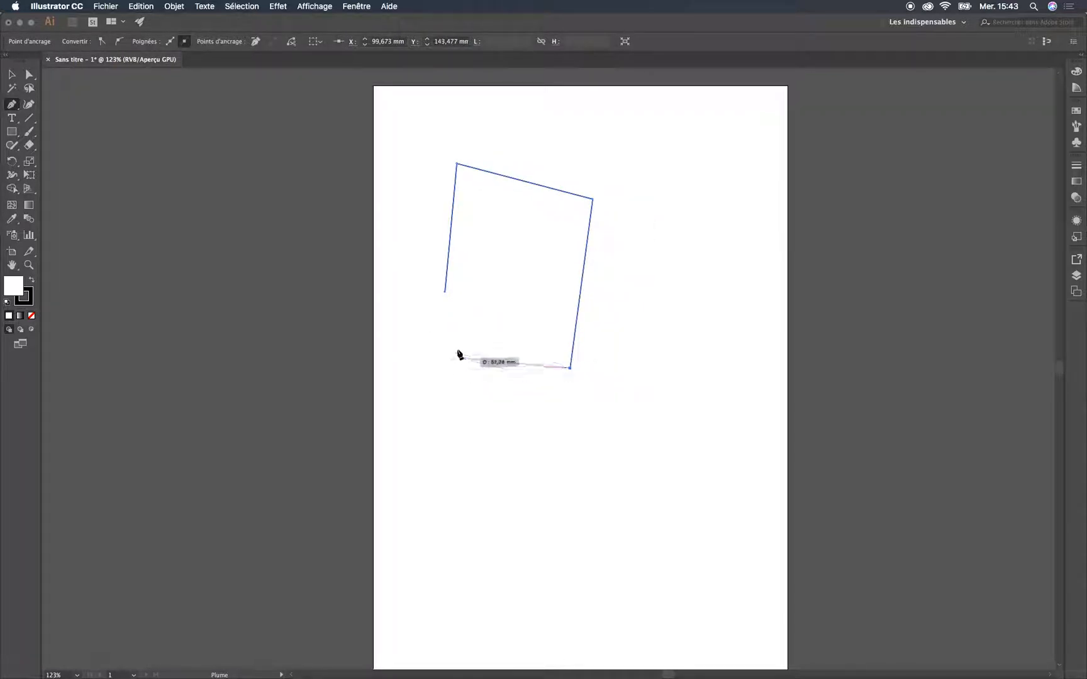
click(445, 292)
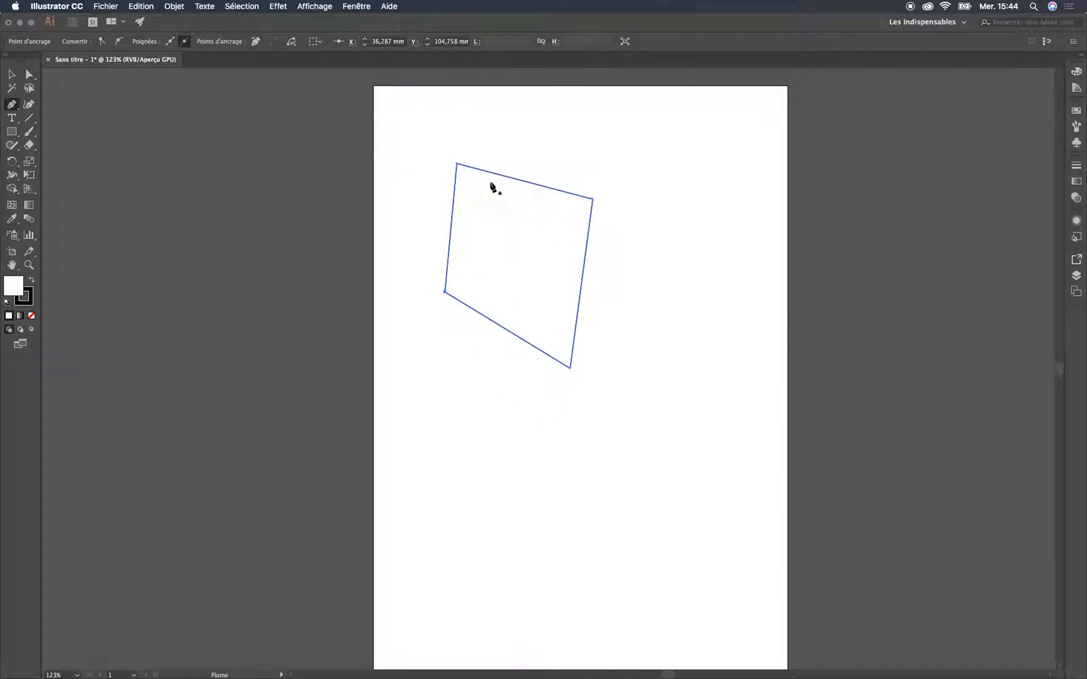
Draw an open path of three straight segments, about 47 × 99 mm, beside the four-sided shape and leave it unclosed
click(664, 303)
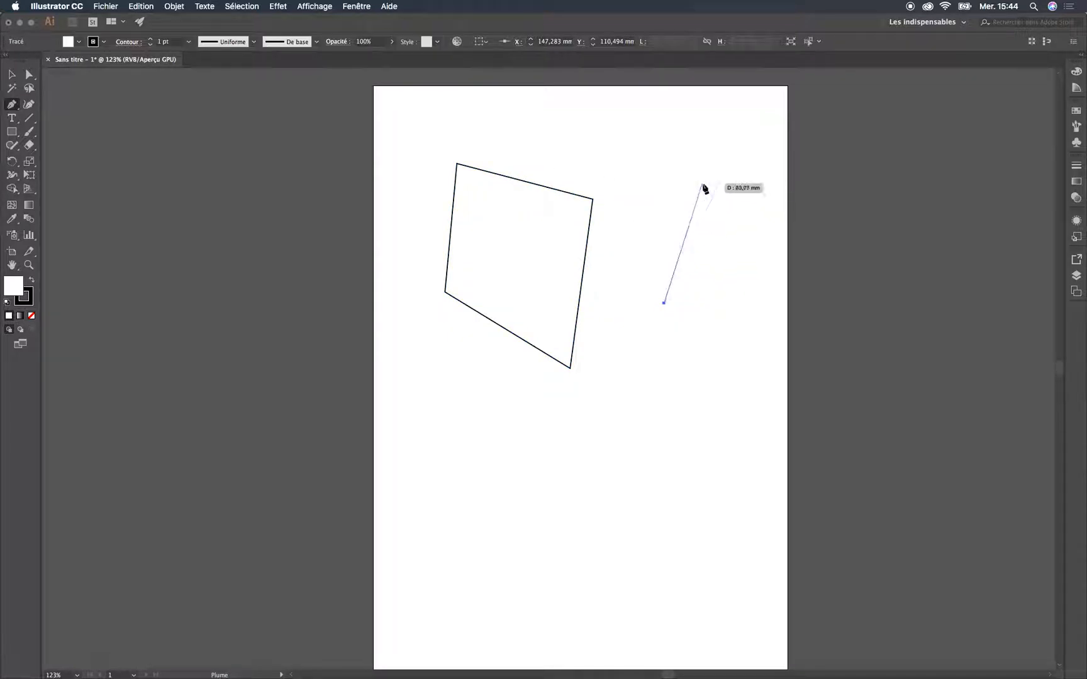
click(702, 183)
click(757, 196)
click(734, 378)
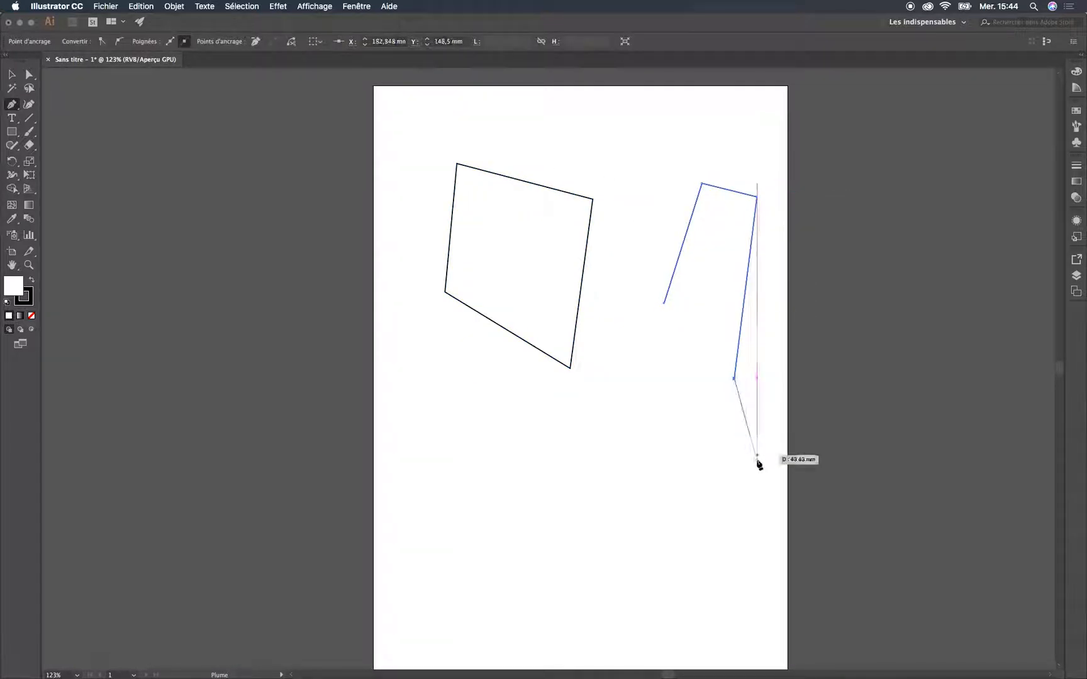
key(Escape)
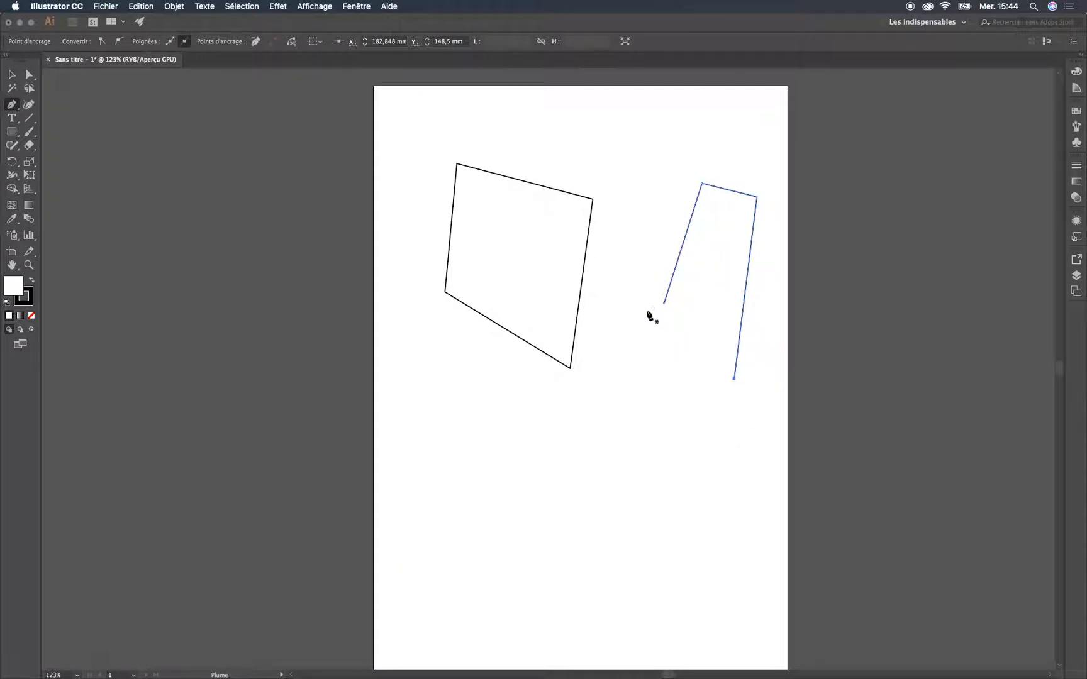
Fill the open three-segment path with red and deselect it
click(10, 74)
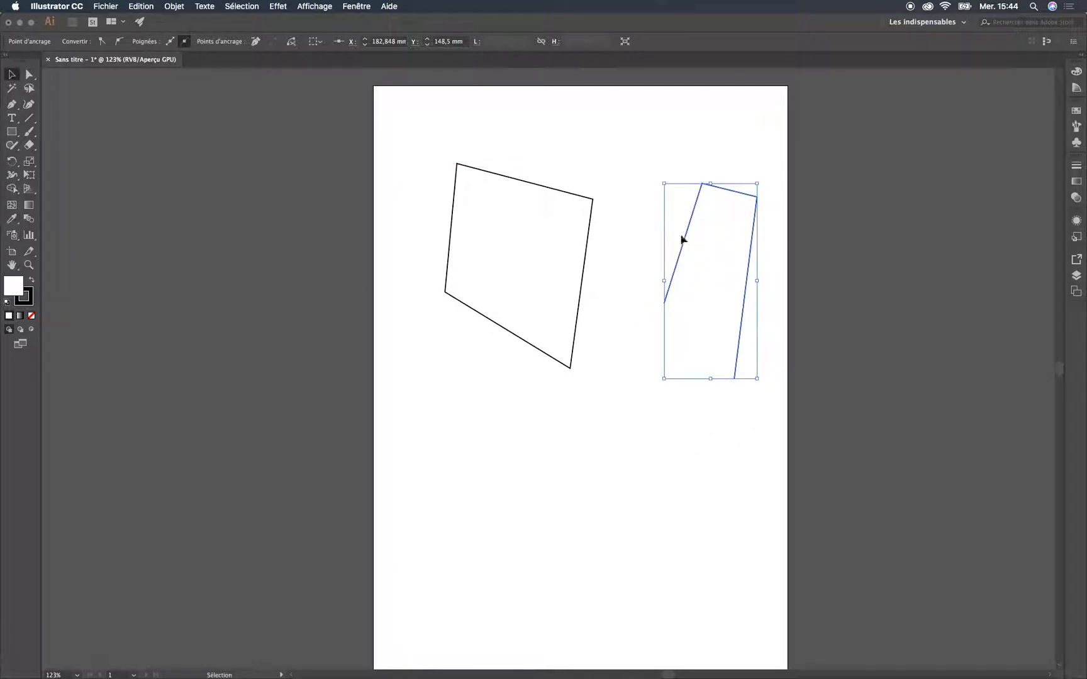
double_click(17, 289)
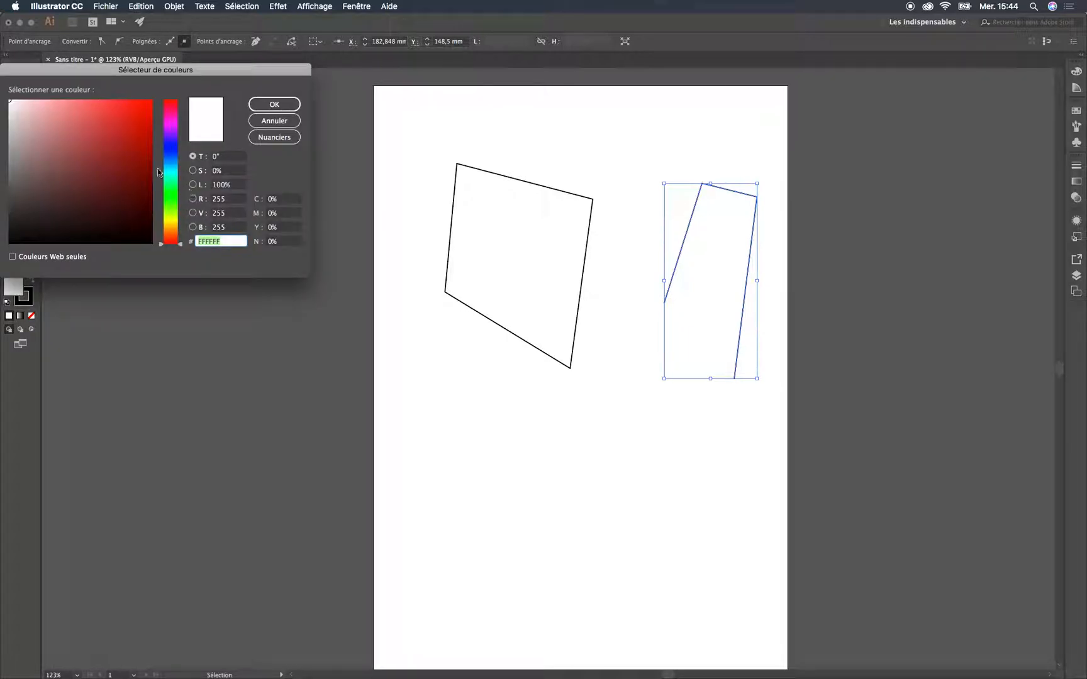
click(124, 124)
click(264, 103)
click(763, 492)
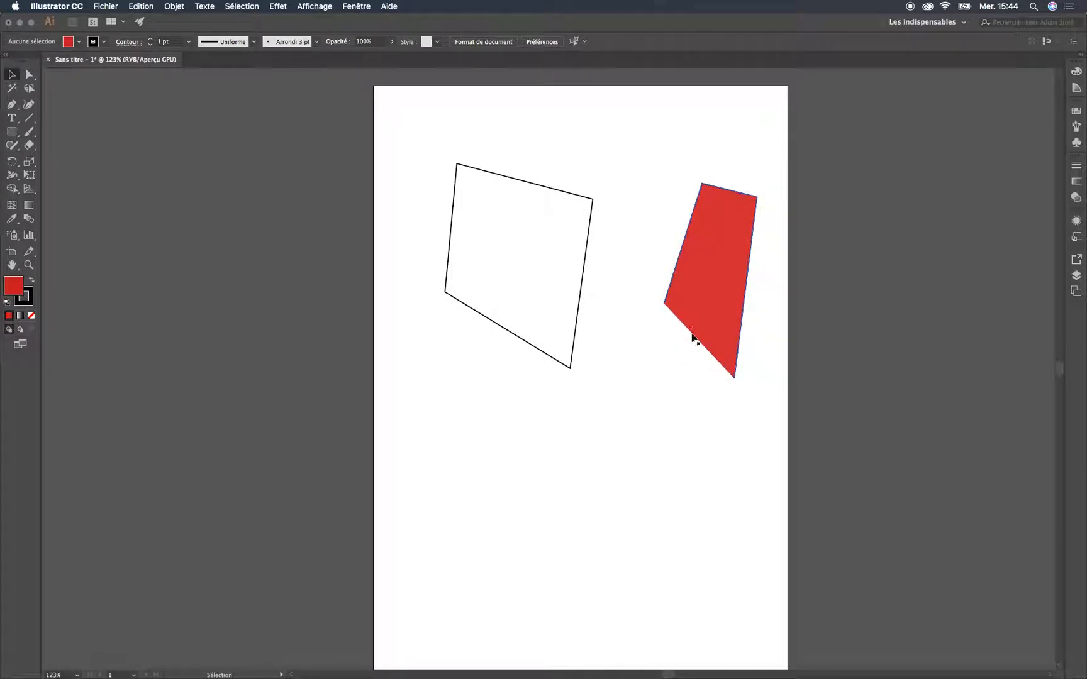
Fill the closed four-sided shape with a medium green and deselect it
click(528, 184)
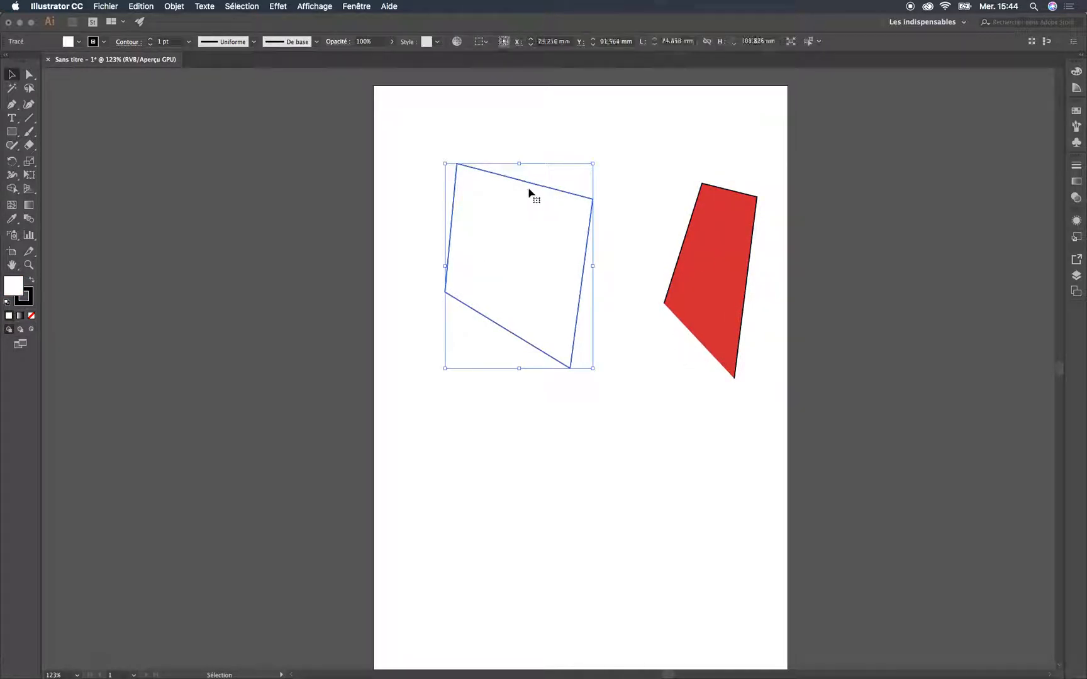
double_click(16, 289)
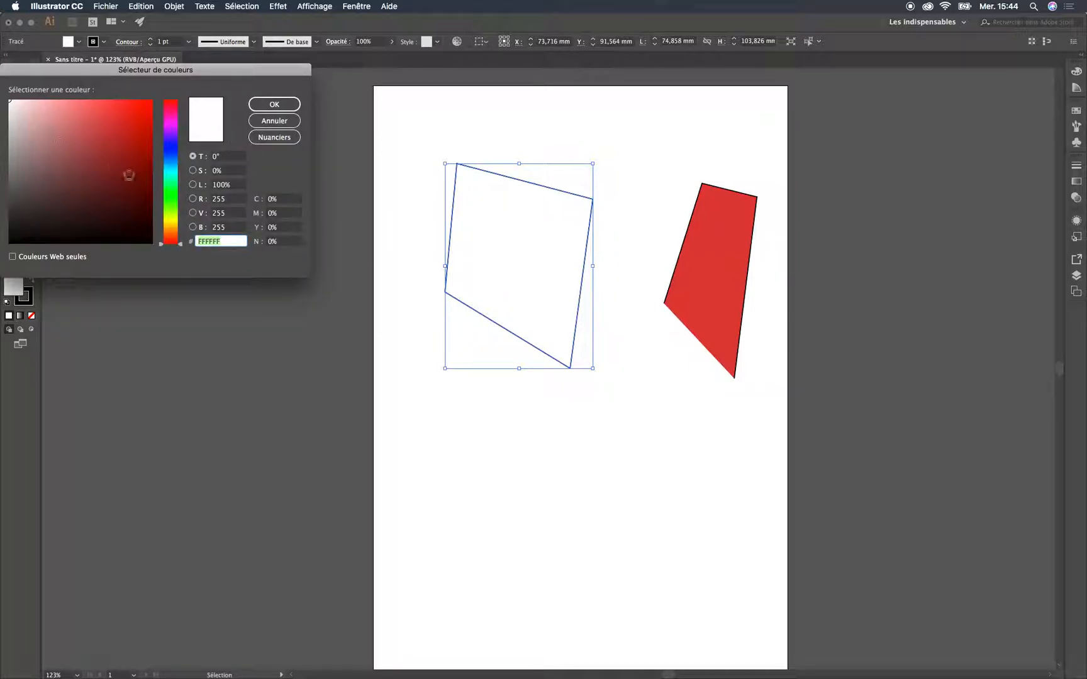
click(171, 195)
click(107, 132)
click(272, 104)
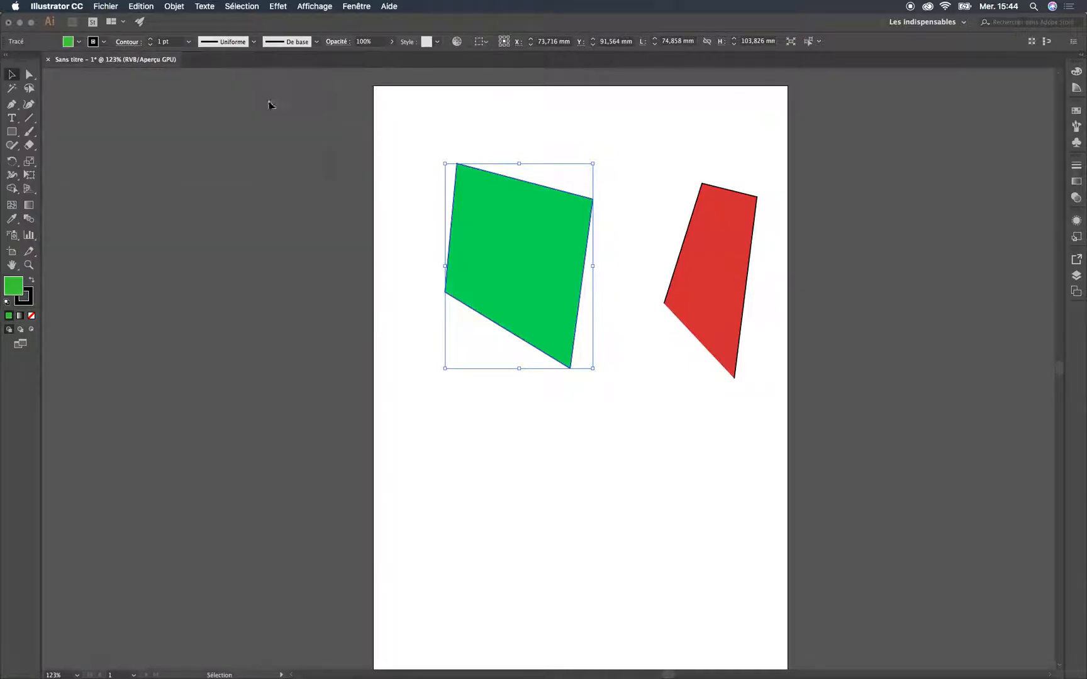
click(654, 505)
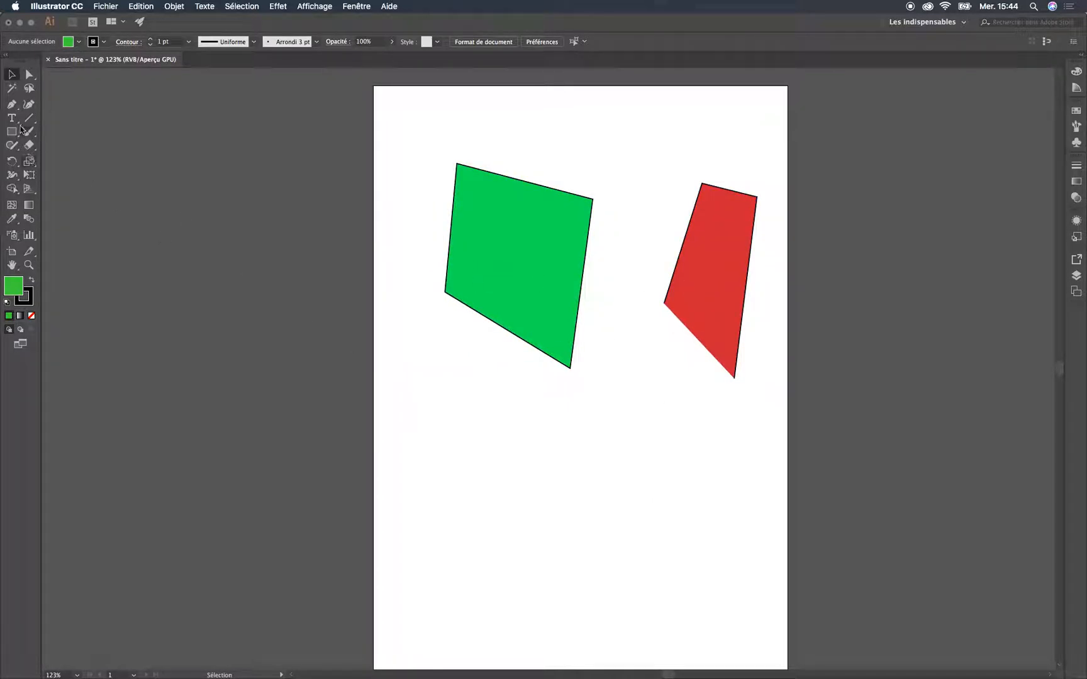
Start a curved path below the two shapes with the Pen tool, shaping its wavy upper edge and rounded right side
click(11, 104)
click(409, 507)
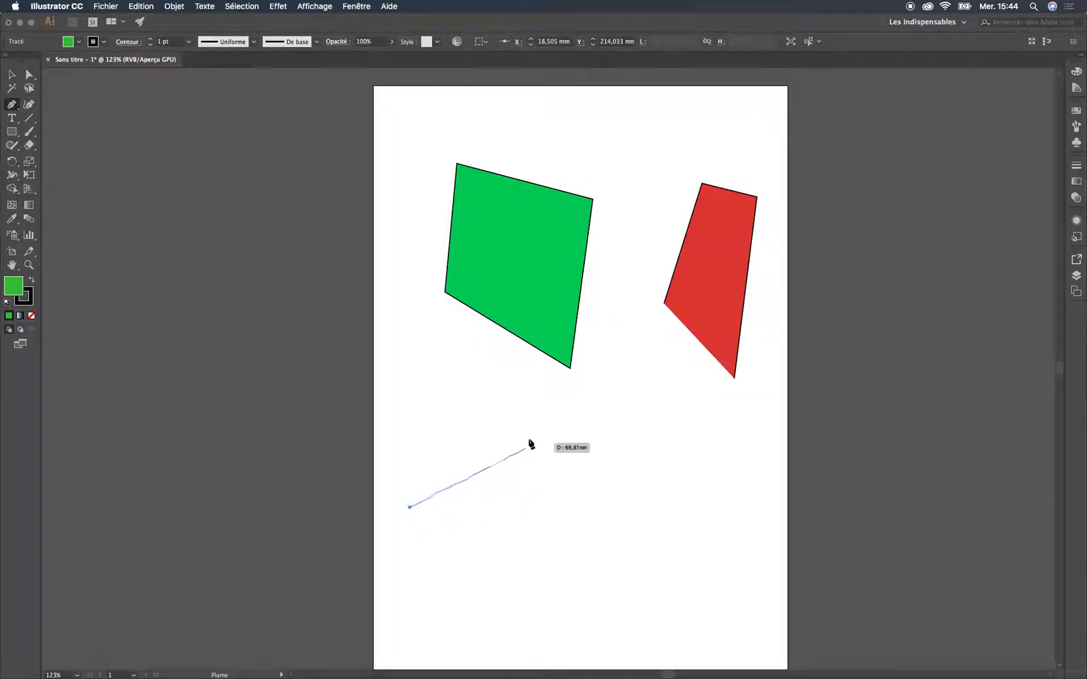
drag(508, 432, 629, 440)
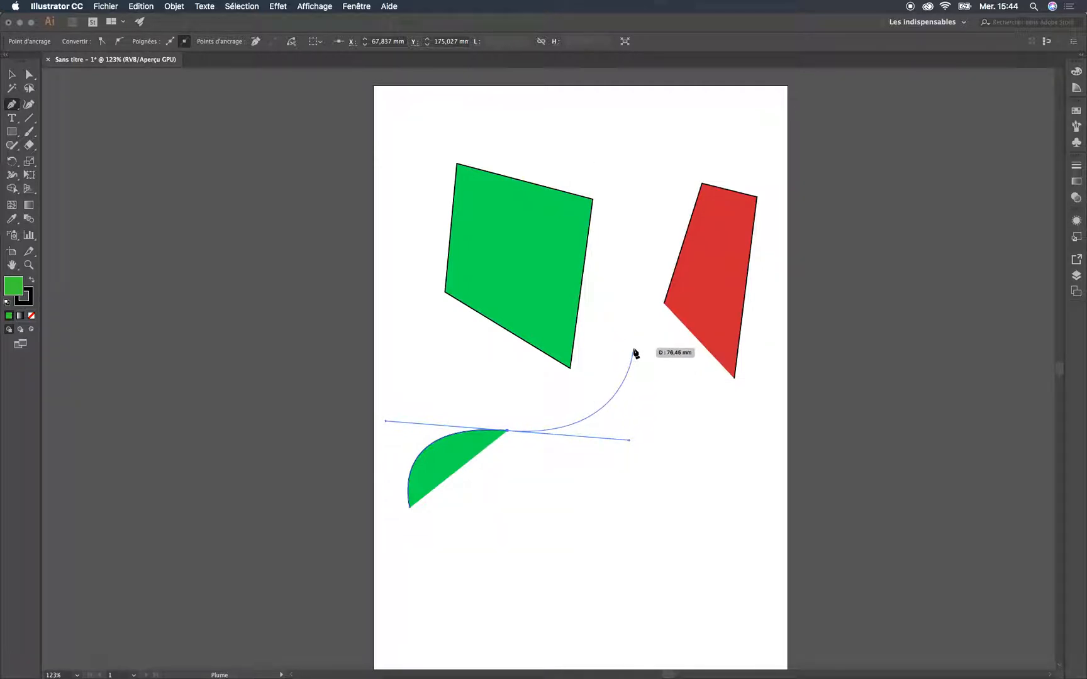
click(608, 408)
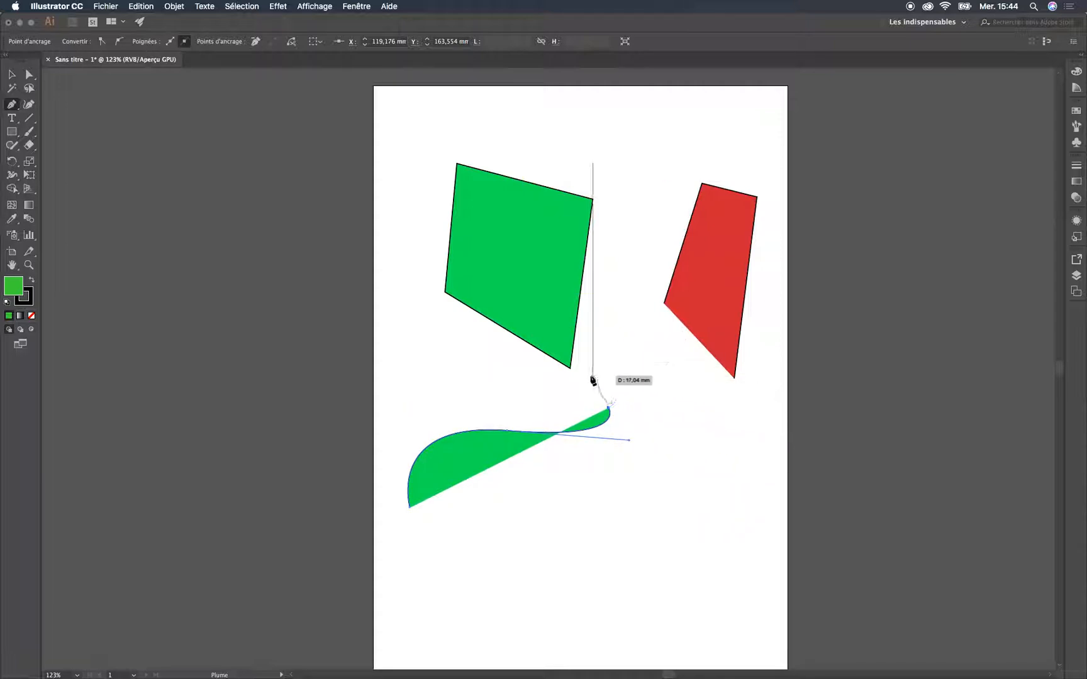
drag(659, 381, 730, 385)
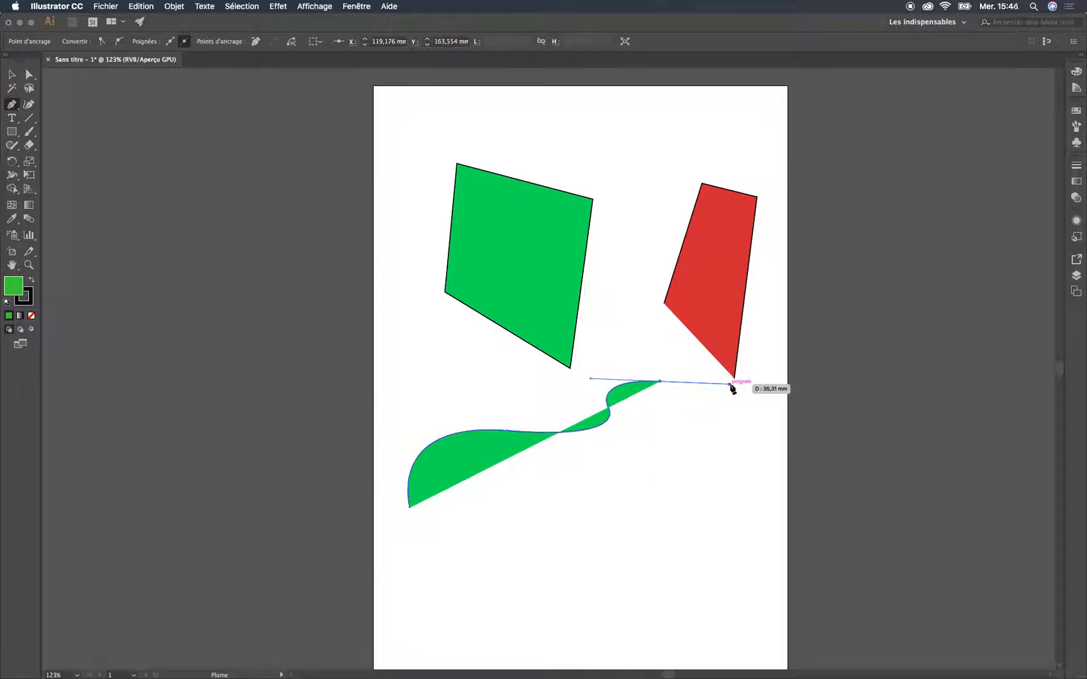
click(715, 448)
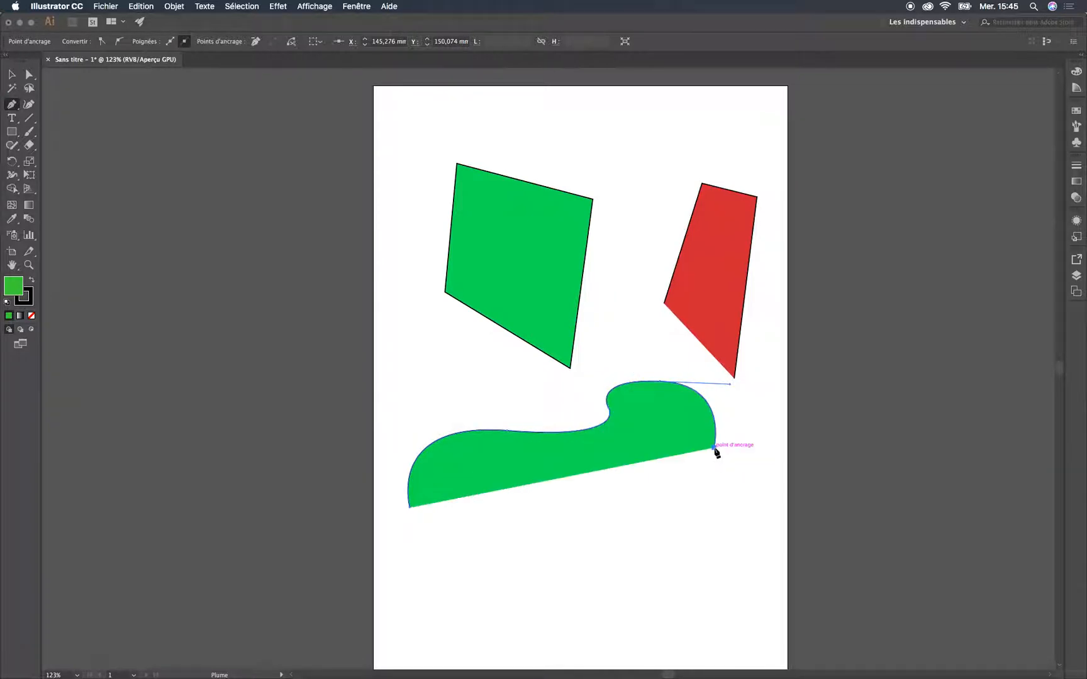
drag(660, 516, 615, 515)
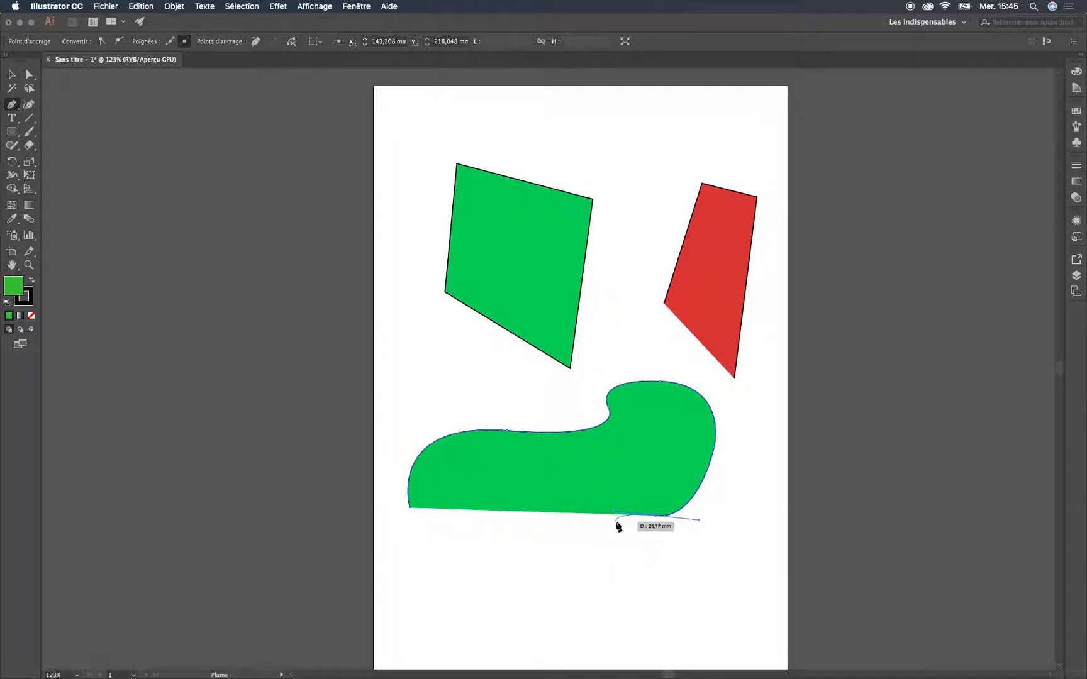
Turn the last anchor into a corner, curve the inner hollow and lower edge, and close the shape at about 156 × 83 mm
click(657, 516)
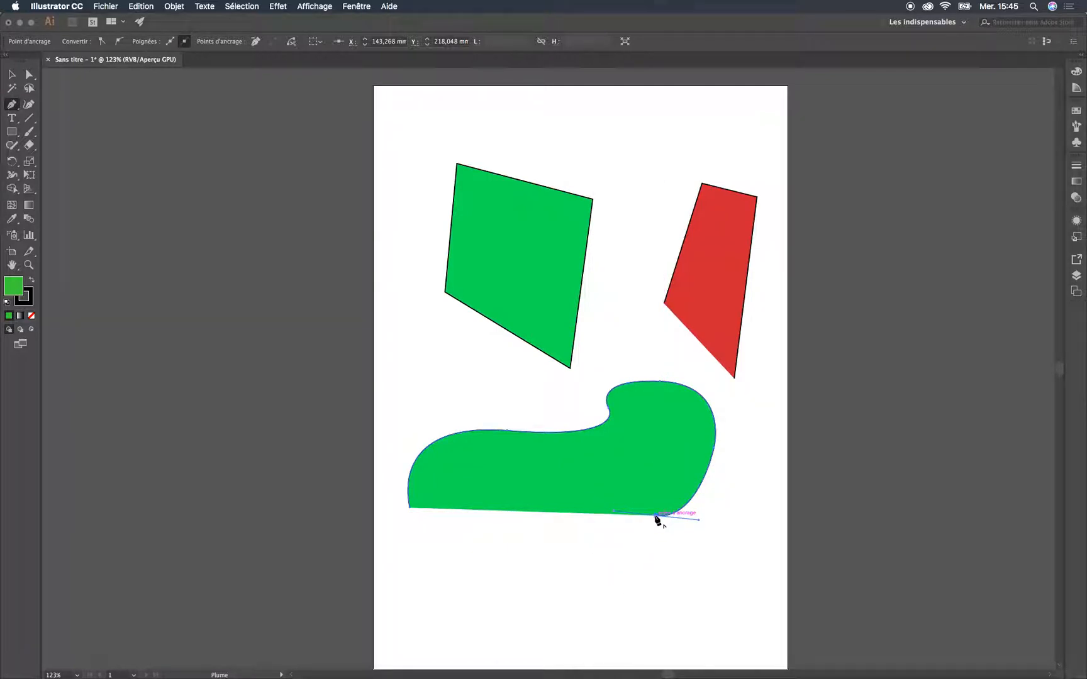
click(682, 447)
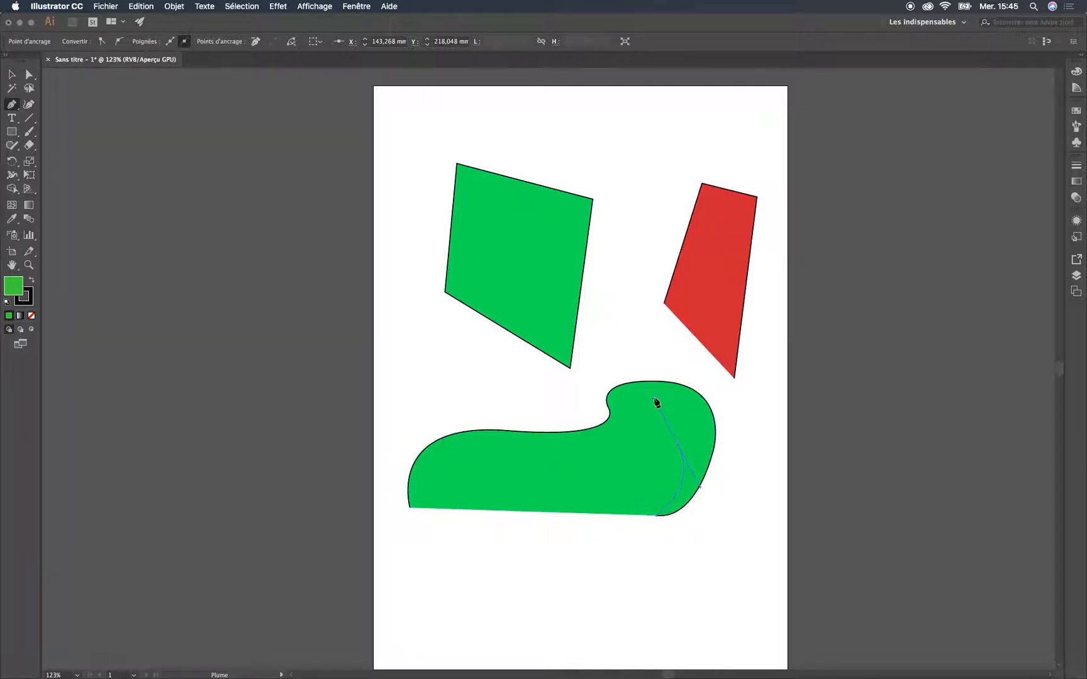
drag(655, 400, 653, 398)
click(603, 490)
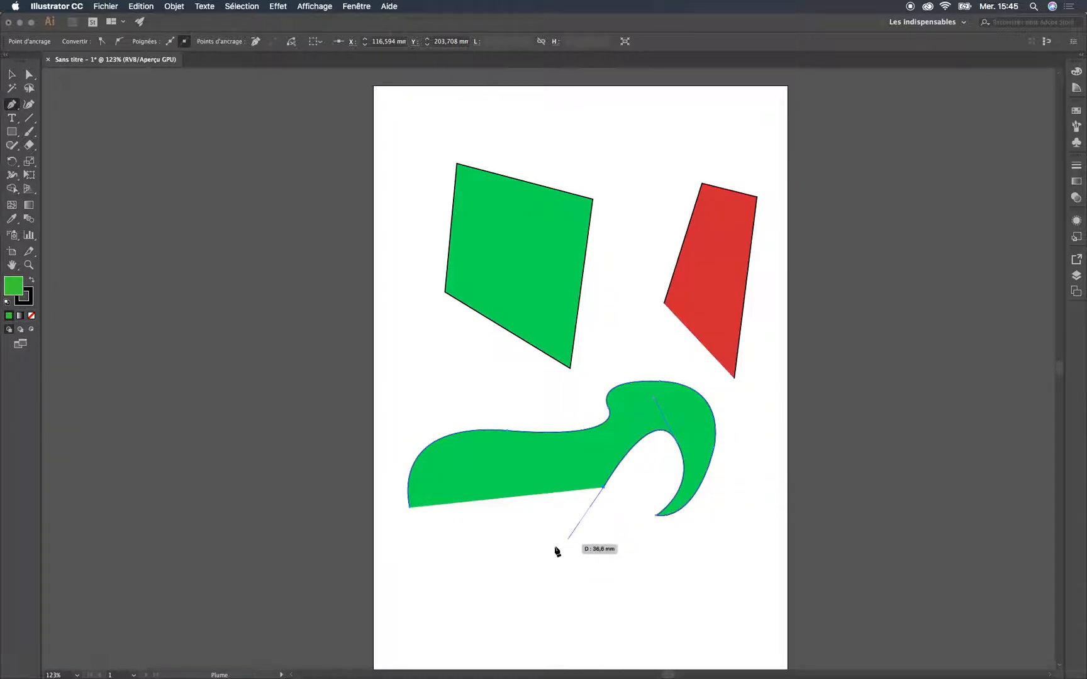
drag(489, 545, 436, 538)
click(410, 507)
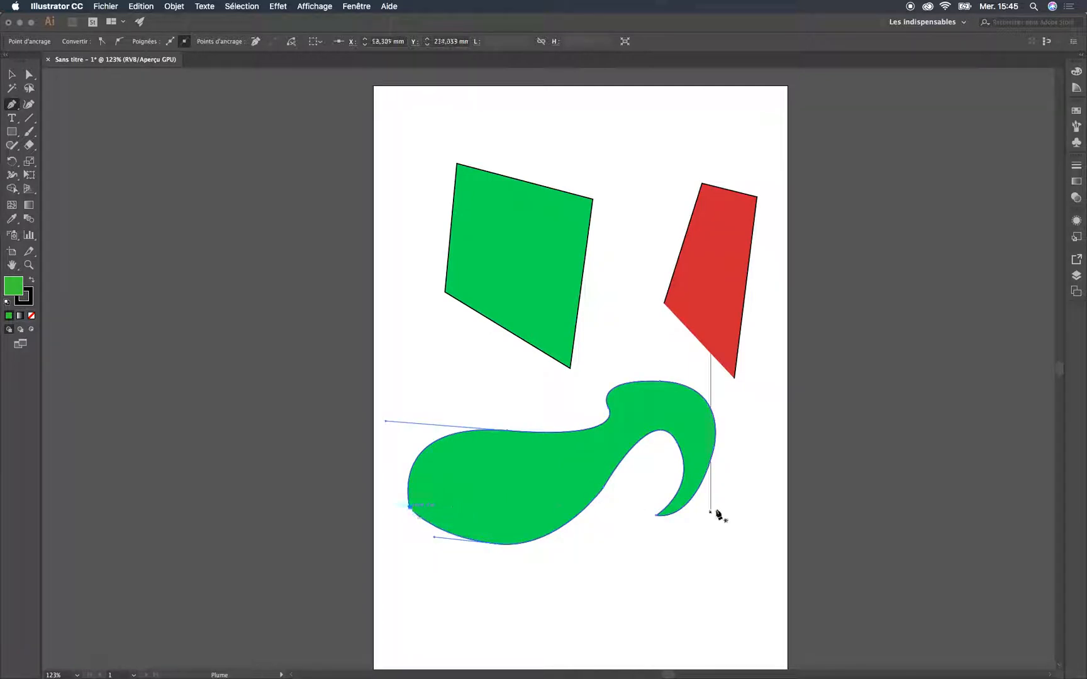
key(v)
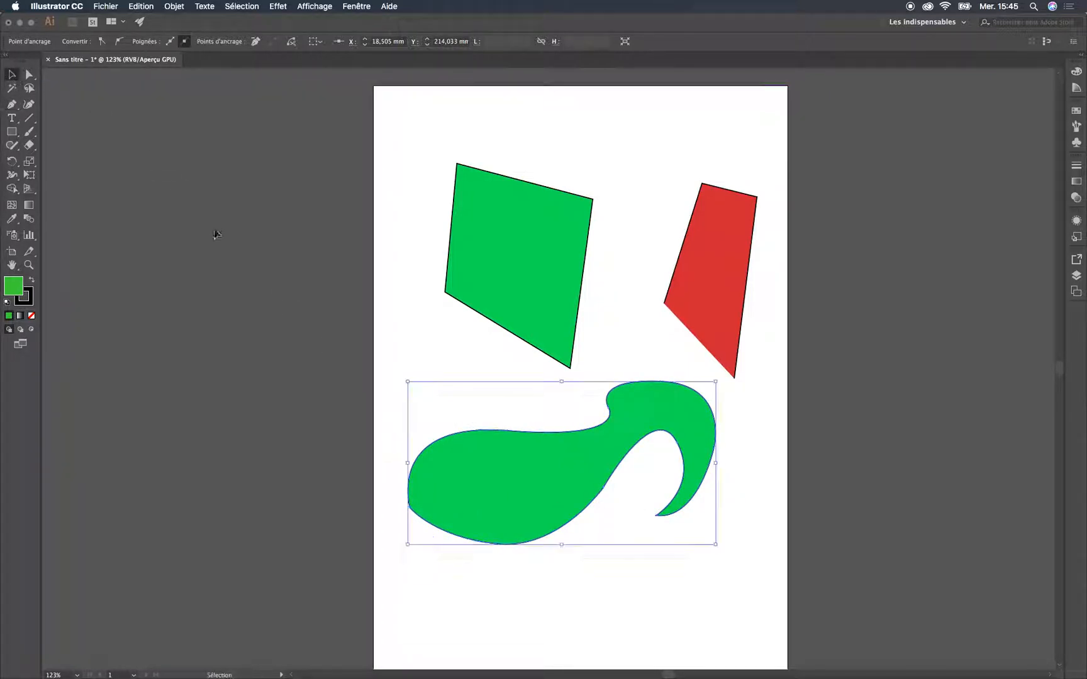
click(464, 368)
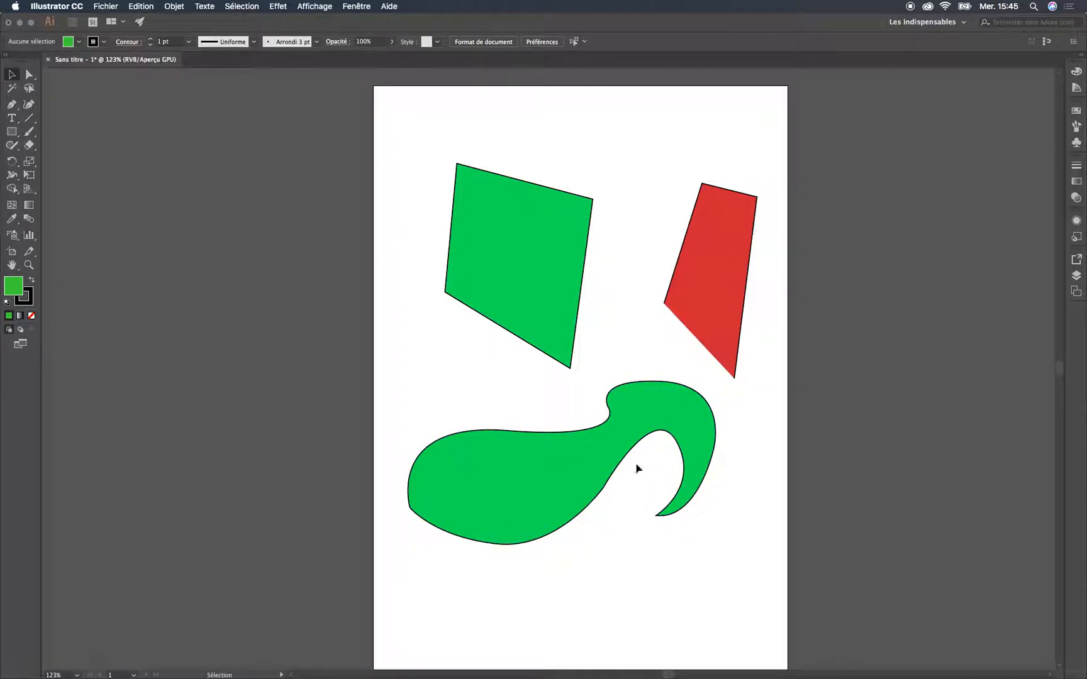
Move the whole green four-sided shape up by about 20 mm with the Direct Selection tool
click(494, 497)
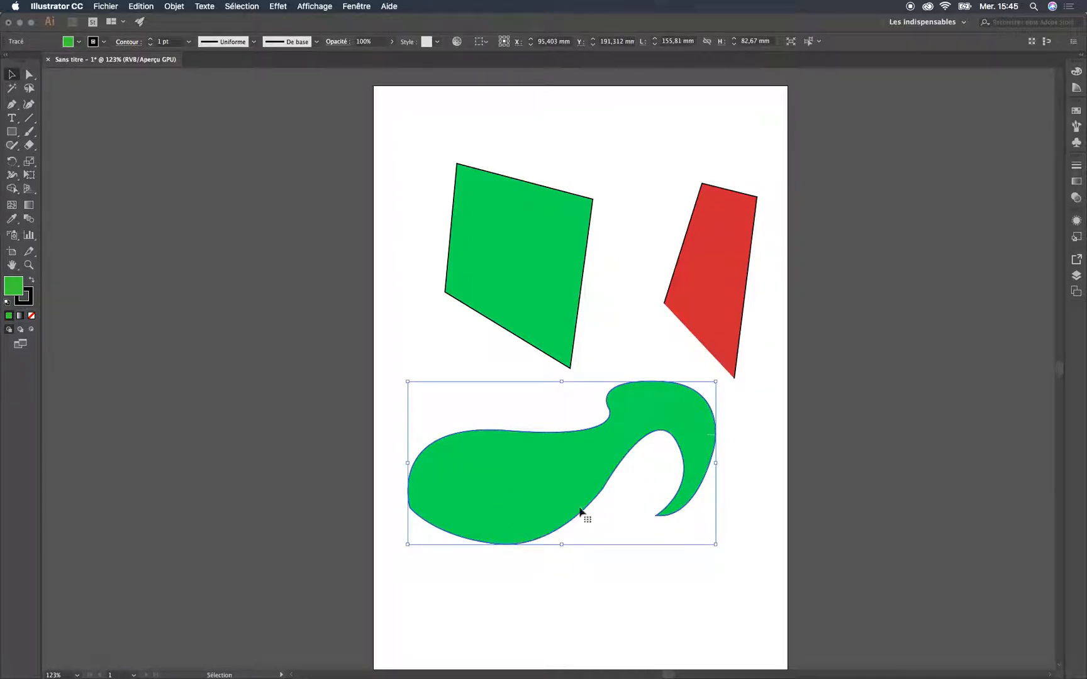
click(543, 233)
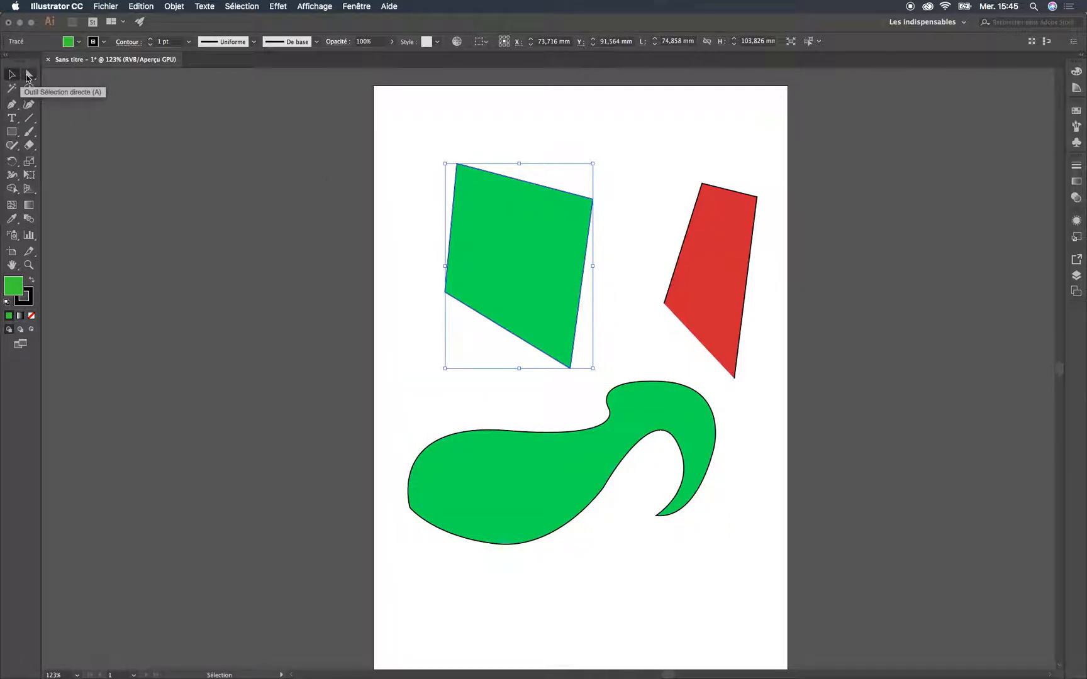
click(27, 77)
mouse_move(516, 203)
mouse_down()
mouse_move(427, 243)
mouse_move(490, 233)
mouse_move(516, 194)
mouse_up()
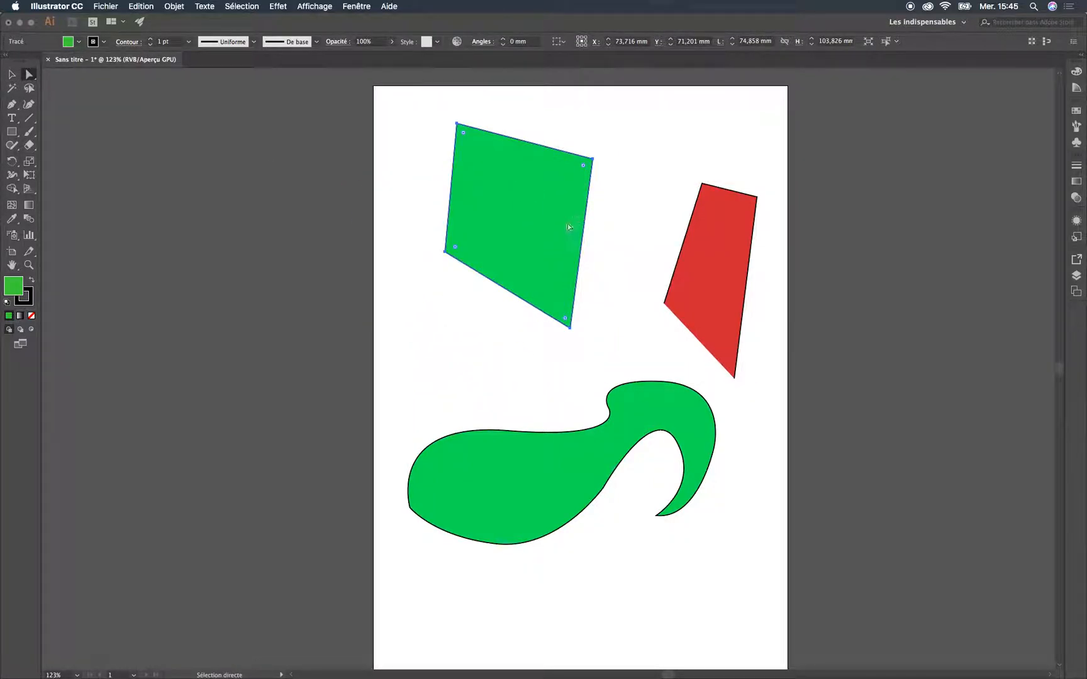
Snap the red shape's upper right corner to the green quadrilateral's lowest corner, and return the red shape to the quadrilateral's right
drag(726, 261, 696, 251)
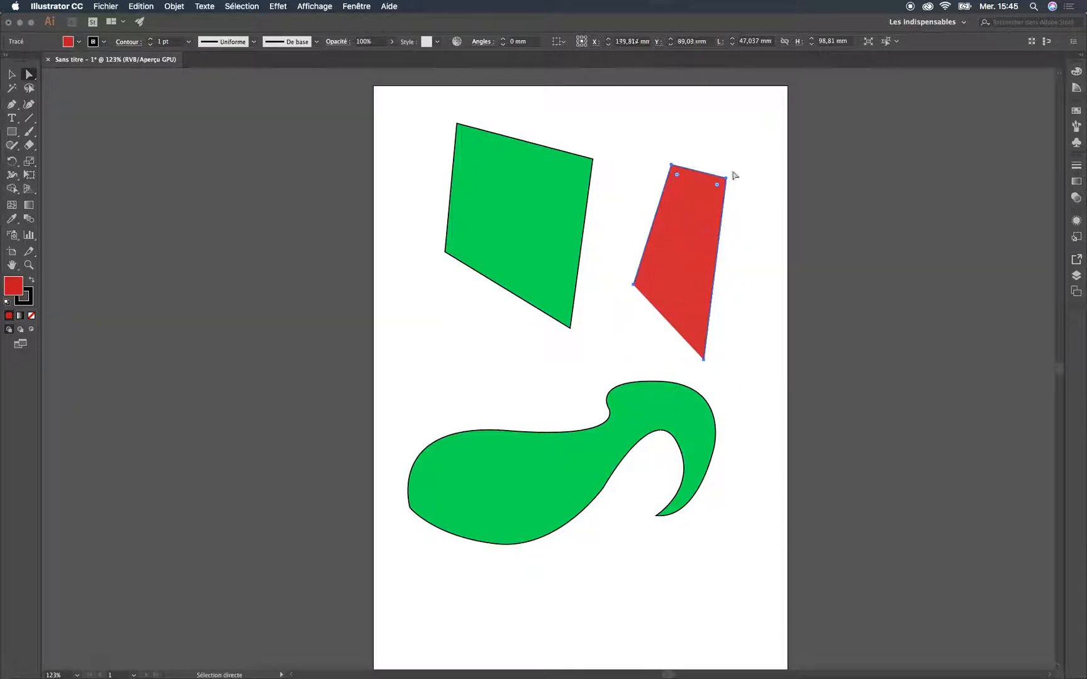
drag(727, 177, 570, 331)
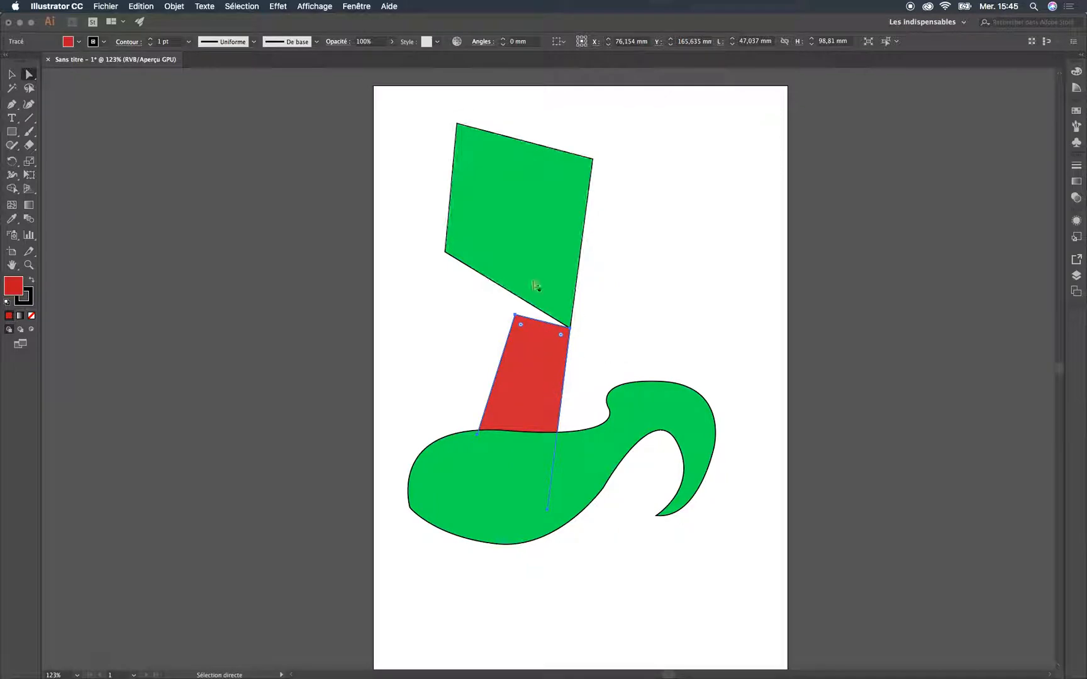
click(13, 75)
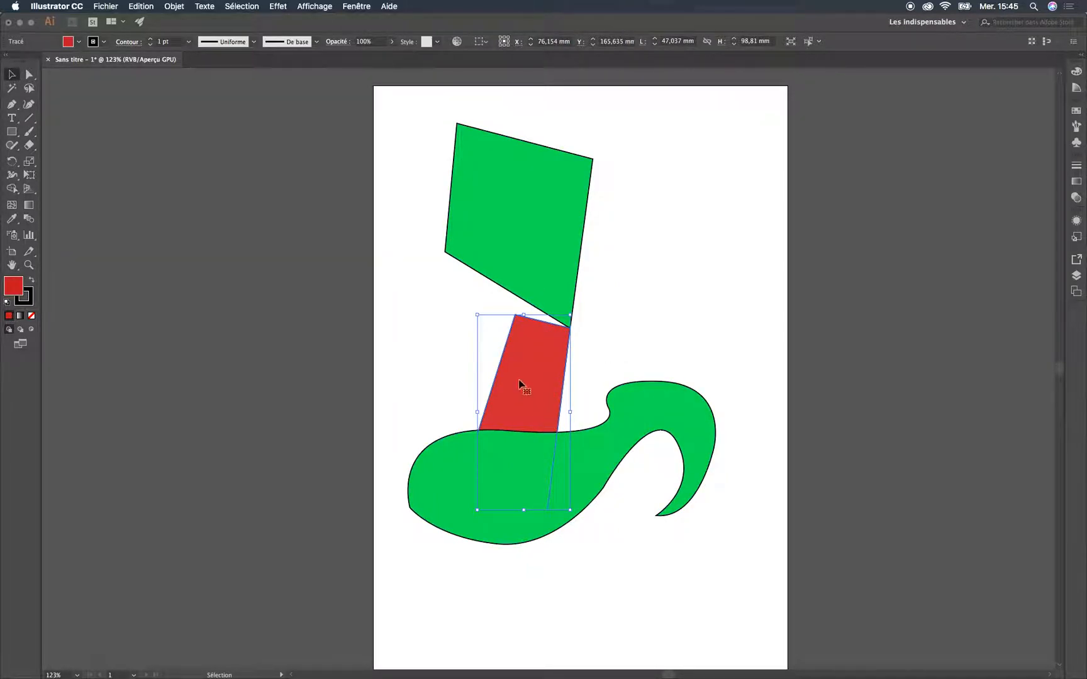
drag(525, 383, 699, 226)
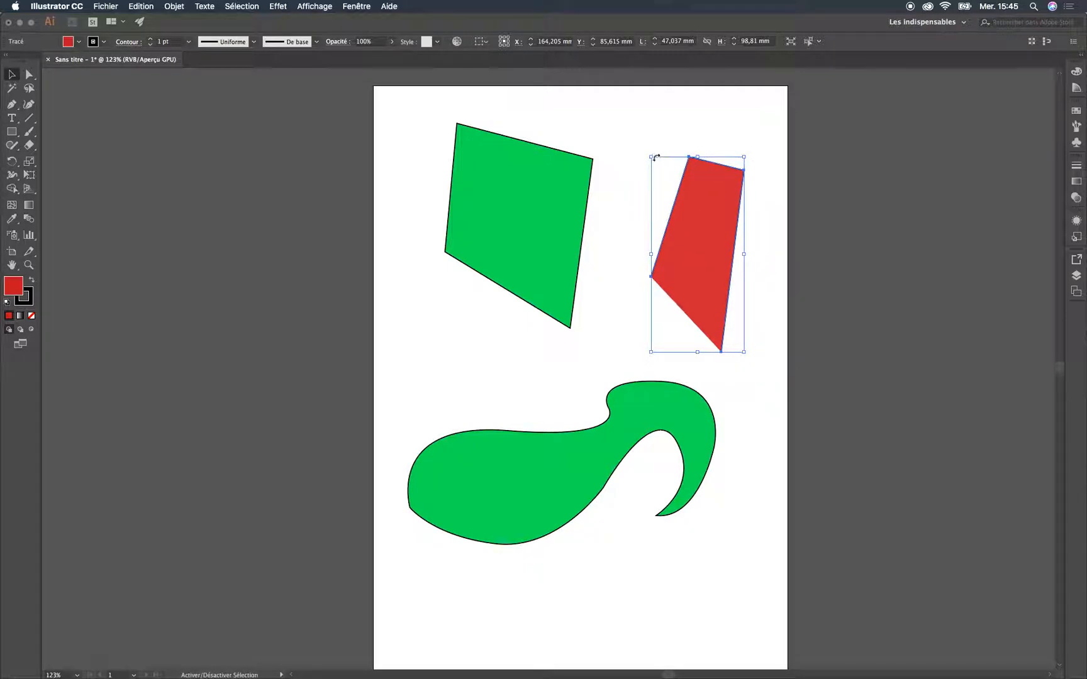
Scale the red shape to about 98 × 141 mm and move it across the artboard's left edge, beside the green quadrilateral
drag(652, 158, 633, 121)
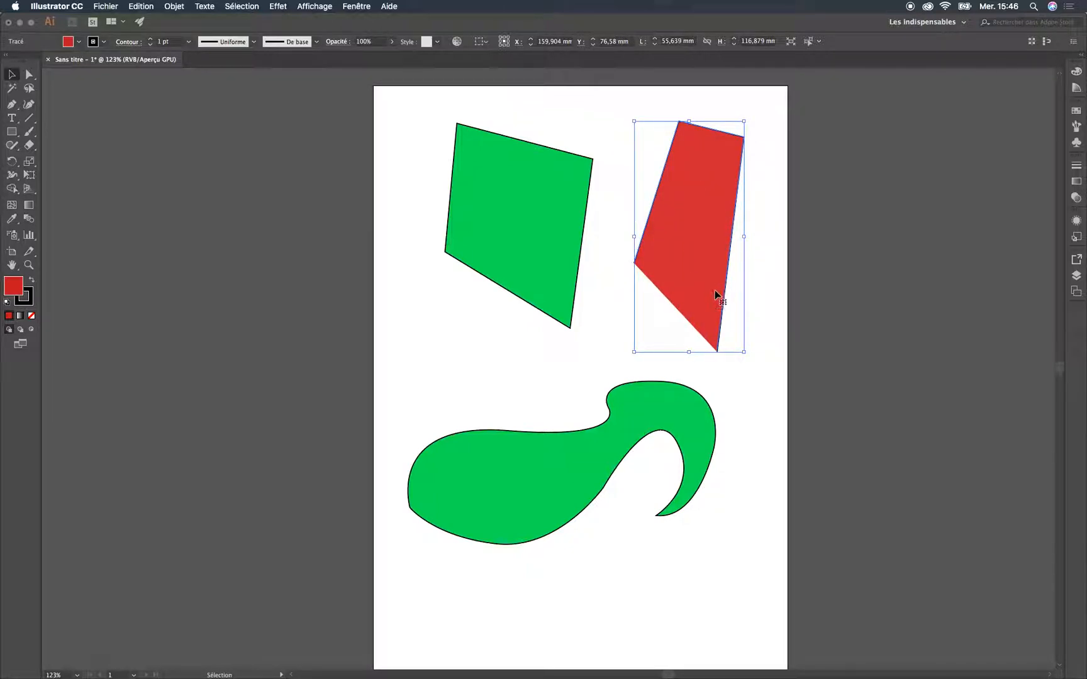
drag(691, 352, 698, 400)
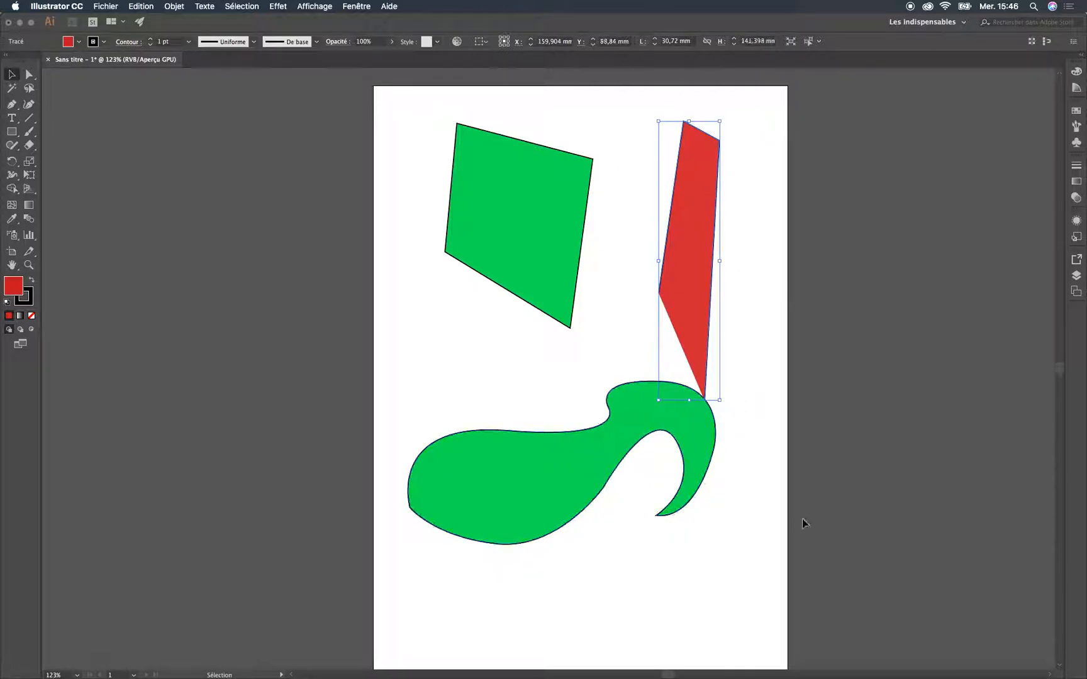
drag(722, 261, 854, 274)
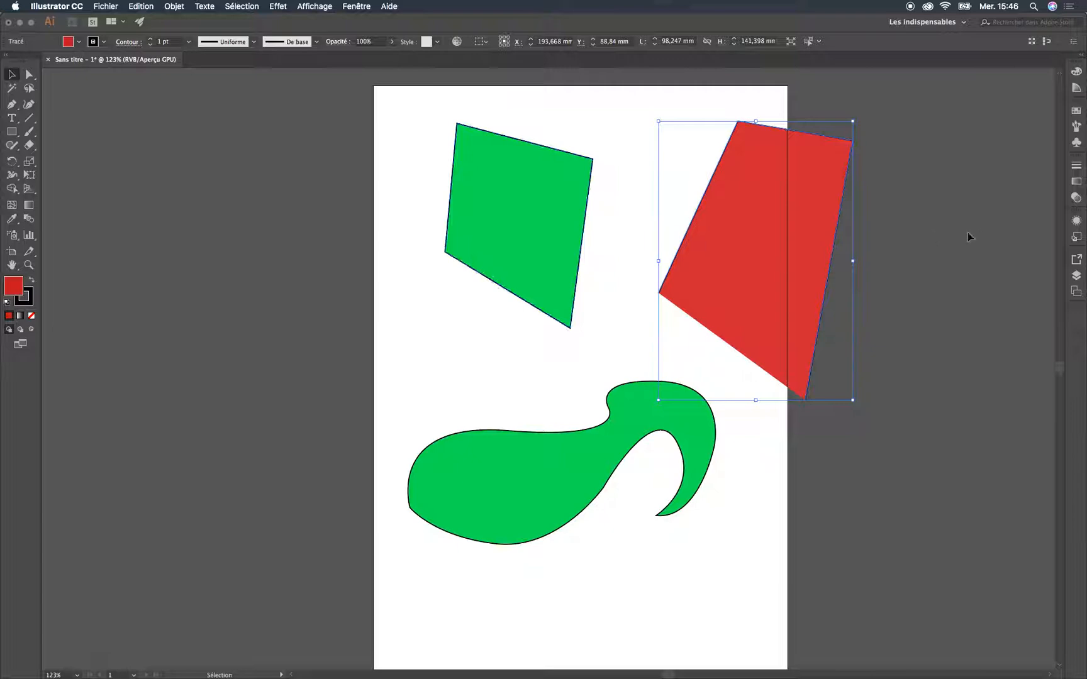
drag(770, 191, 363, 226)
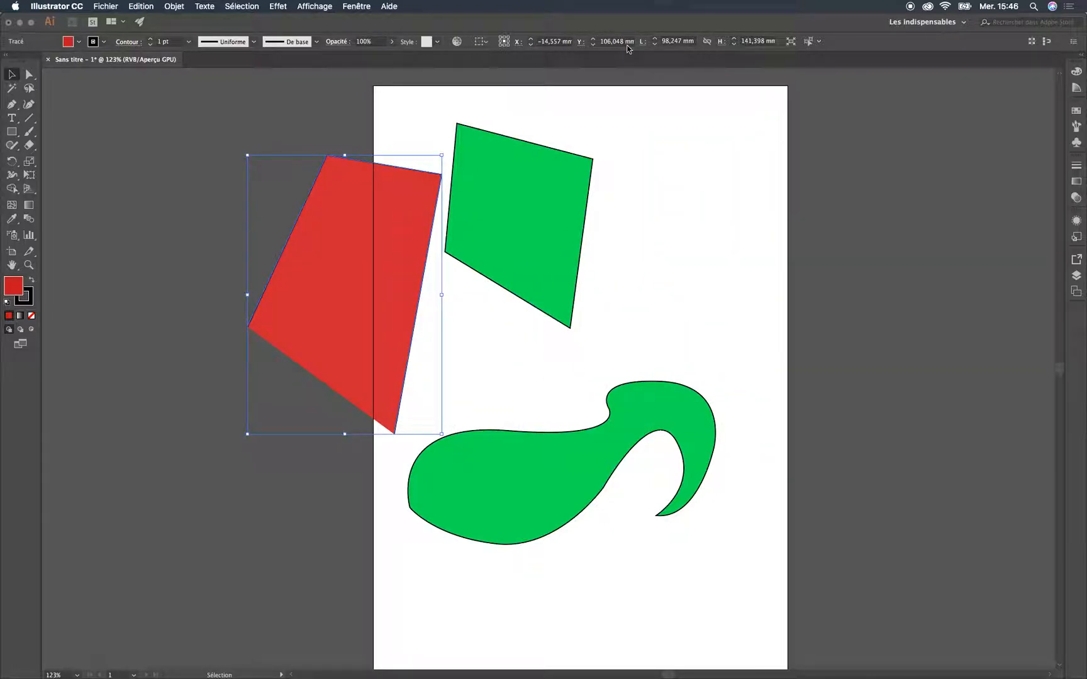
Move the red shape to the green quadrilateral's right and pull its two lower anchors inward so its sides cross
drag(403, 263, 734, 220)
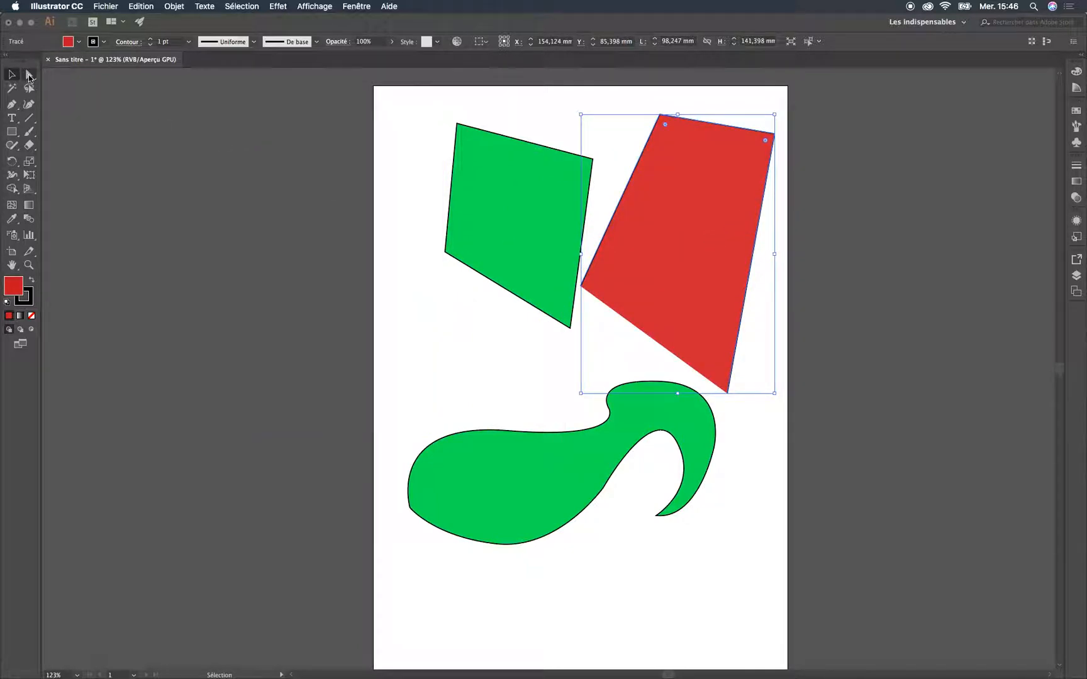
click(29, 74)
mouse_move(585, 290)
mouse_down()
mouse_move(616, 126)
mouse_move(627, 303)
mouse_move(595, 308)
mouse_up()
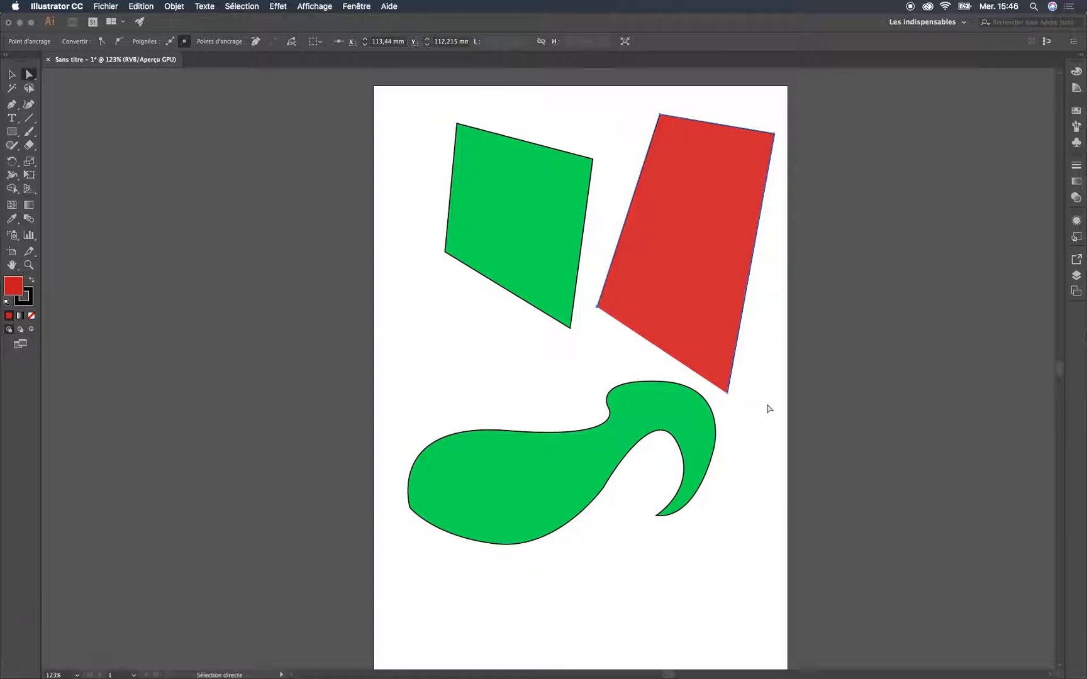
drag(731, 393, 670, 324)
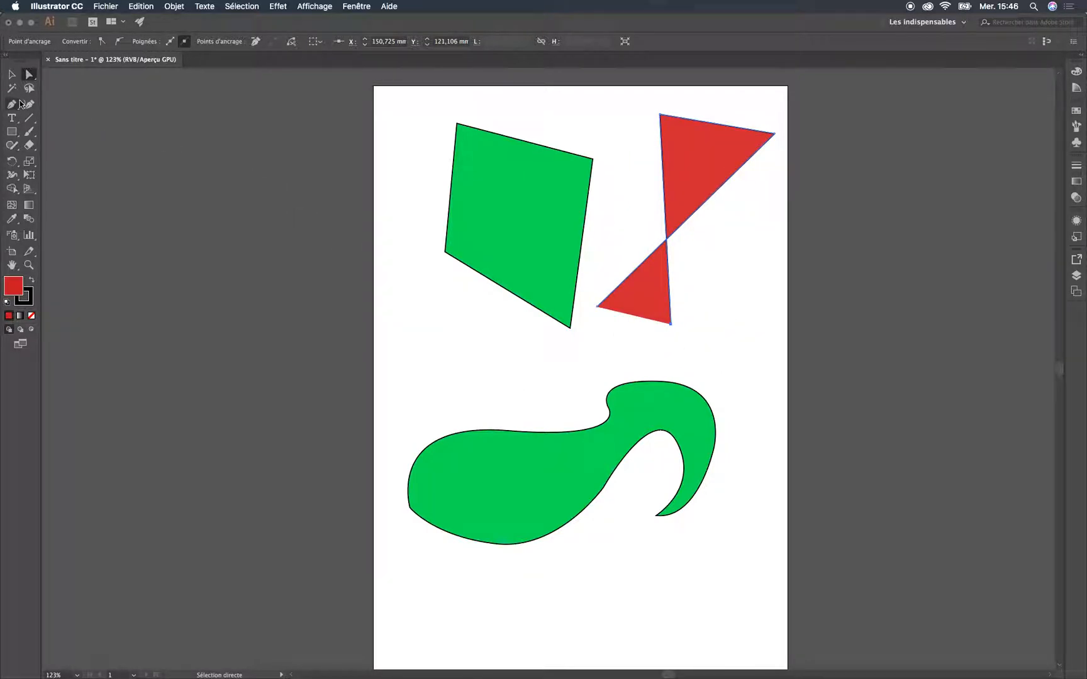
Detach the Pen tool group, add anchors on the green quadrilateral's lower, upper and left edges, and pull the left-edge anchor outward
drag(19, 105, 190, 117)
drag(55, 112, 172, 105)
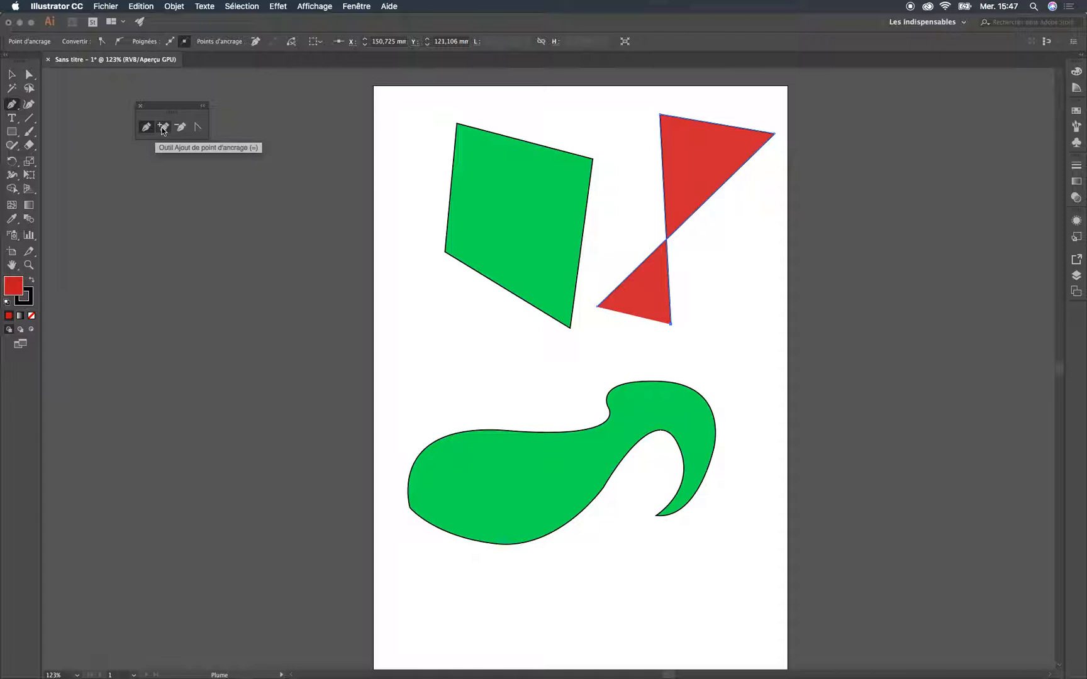
click(163, 127)
click(504, 289)
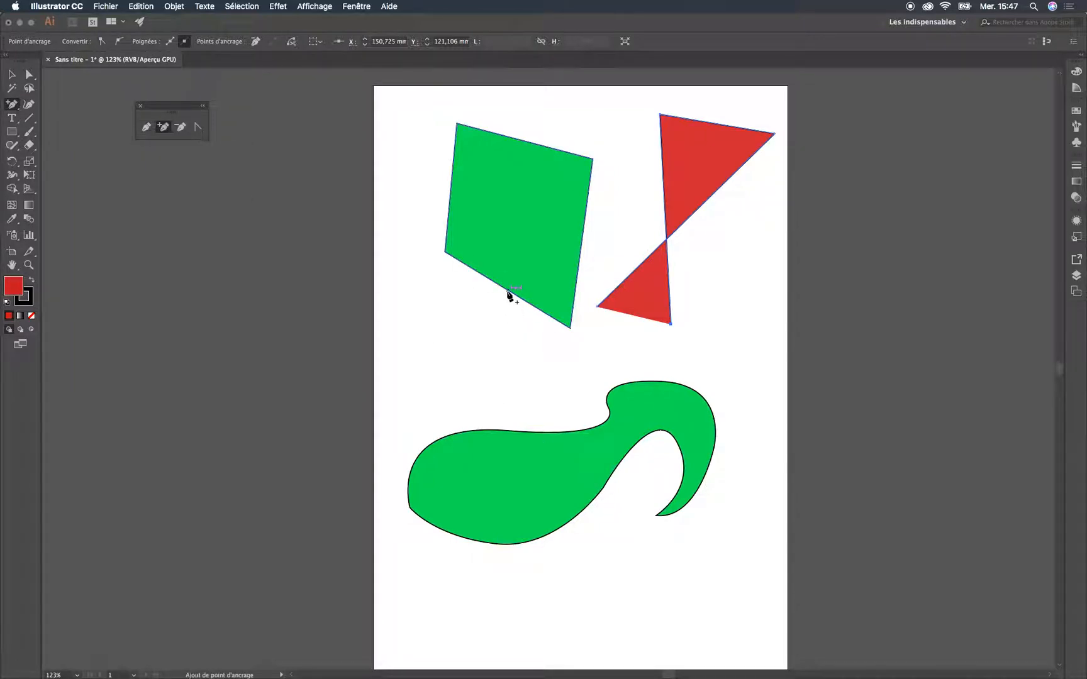
click(537, 144)
click(451, 189)
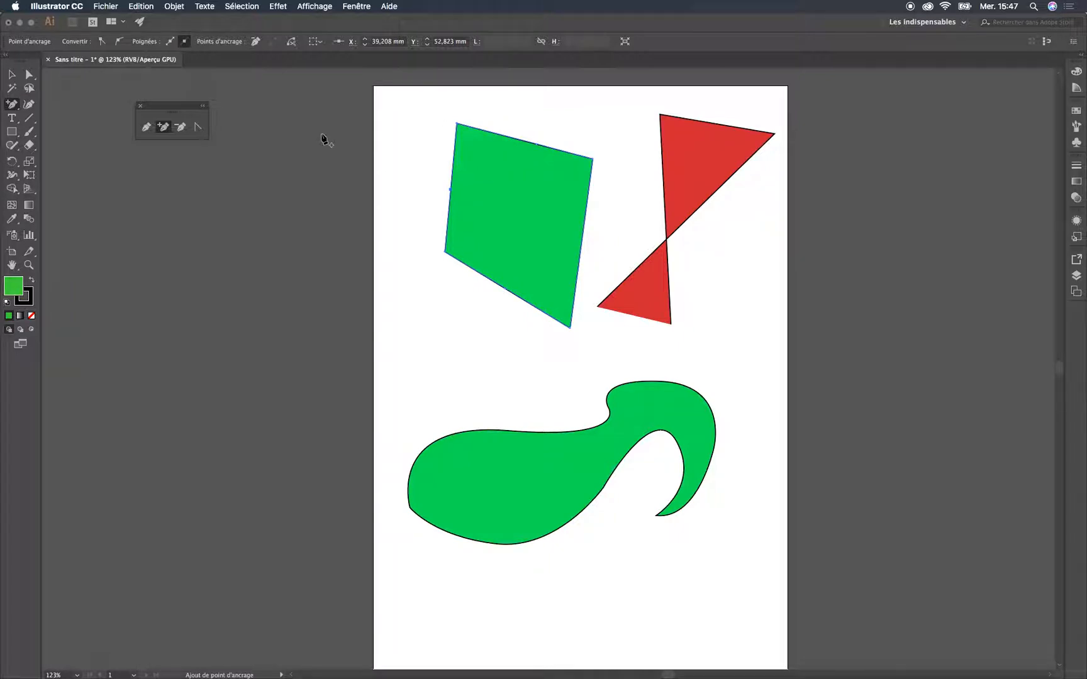
click(28, 76)
drag(448, 191, 408, 168)
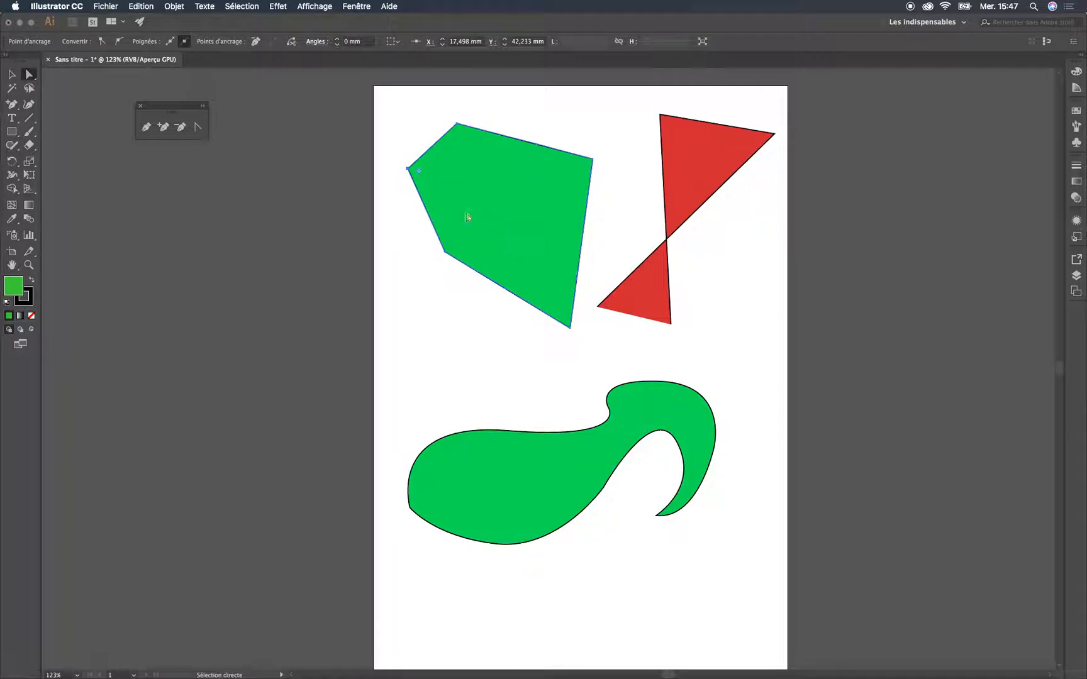
Delete the green shape's pulled-out anchor and its upper left corner anchor, plus the red shape's lower left anchor
click(178, 129)
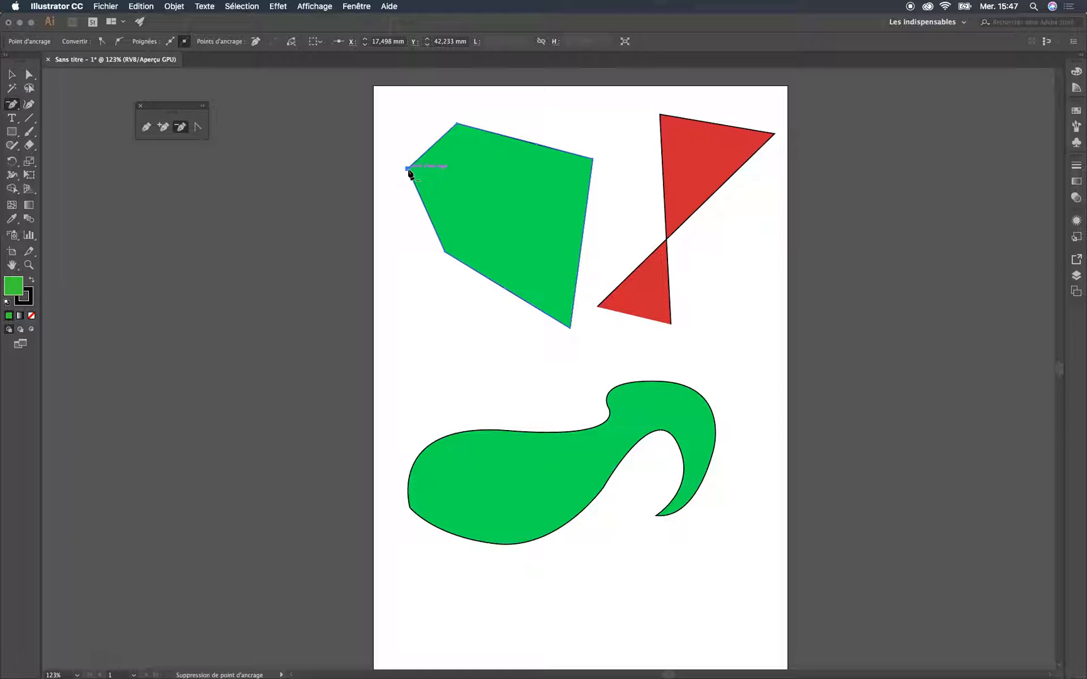
click(408, 169)
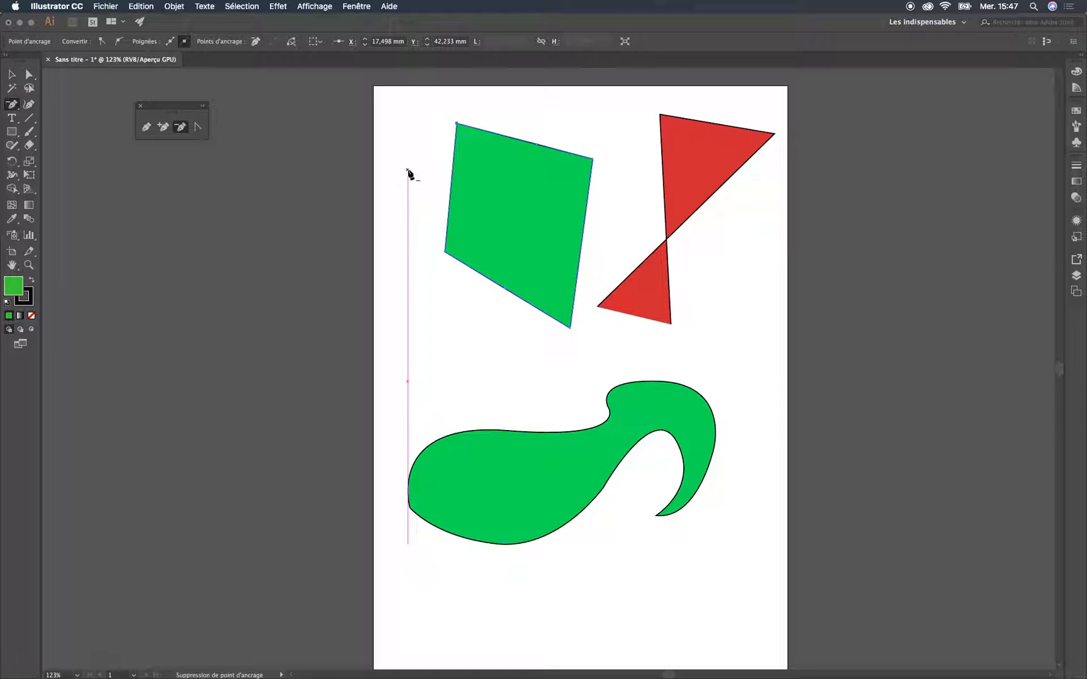
click(457, 125)
click(598, 308)
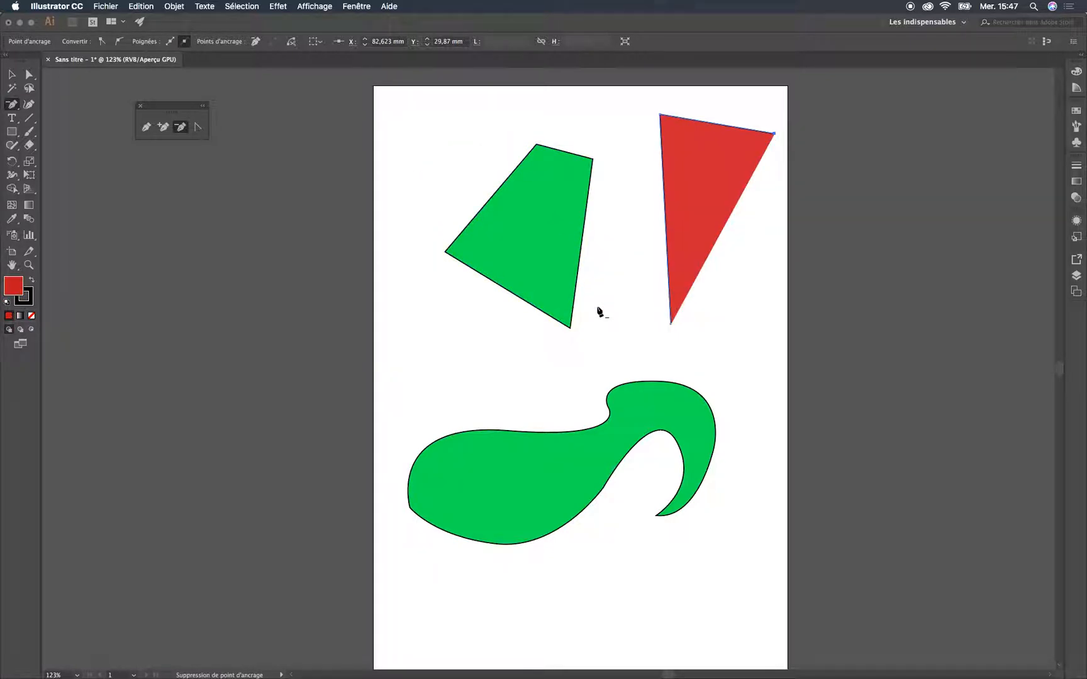
Convert the green shape's upper right corner and the red shape's lowest corner into curved anchors with the Anchor Point tool
click(200, 128)
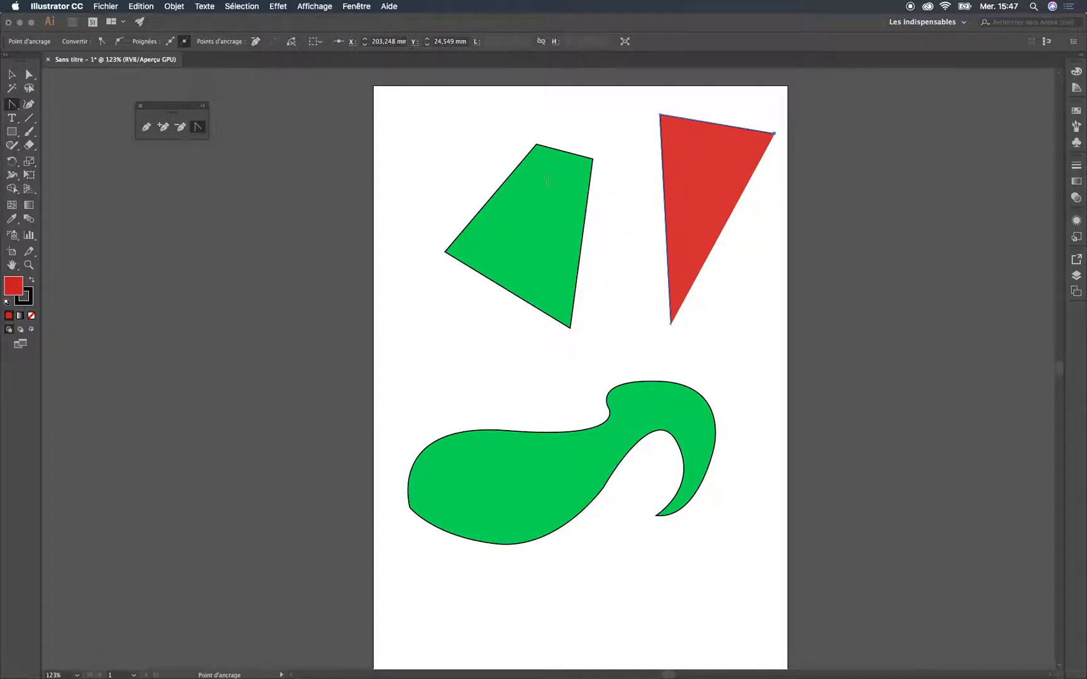
drag(593, 159, 530, 193)
click(670, 325)
drag(670, 325, 592, 138)
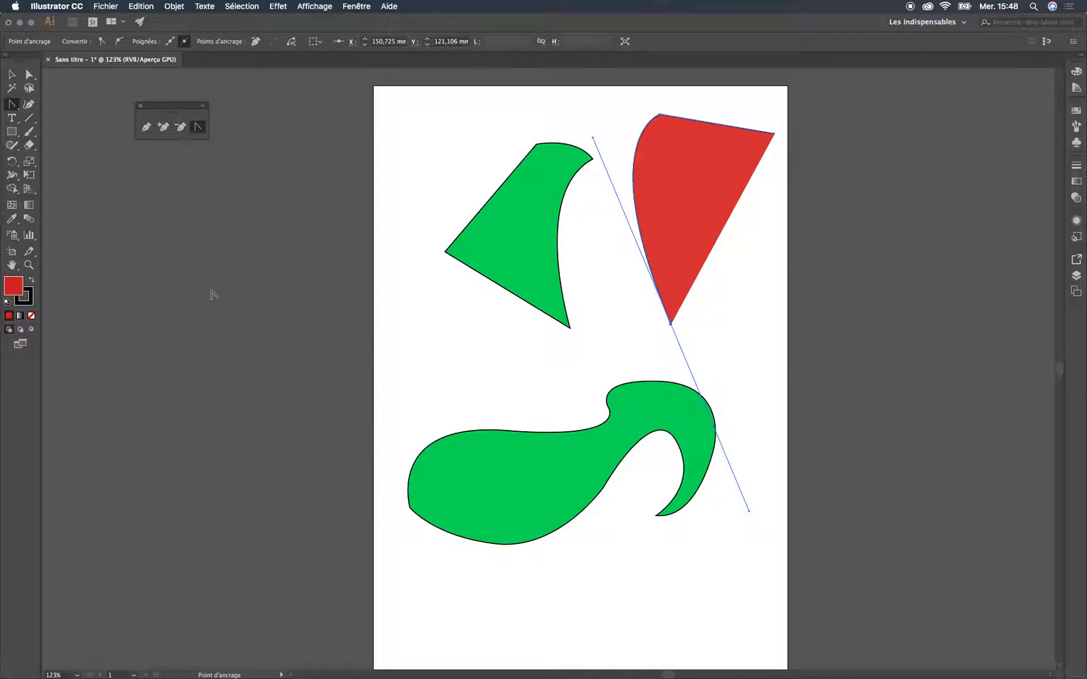
Give the red shape the default white fill and black stroke, and swap the two colours once and back
key(d)
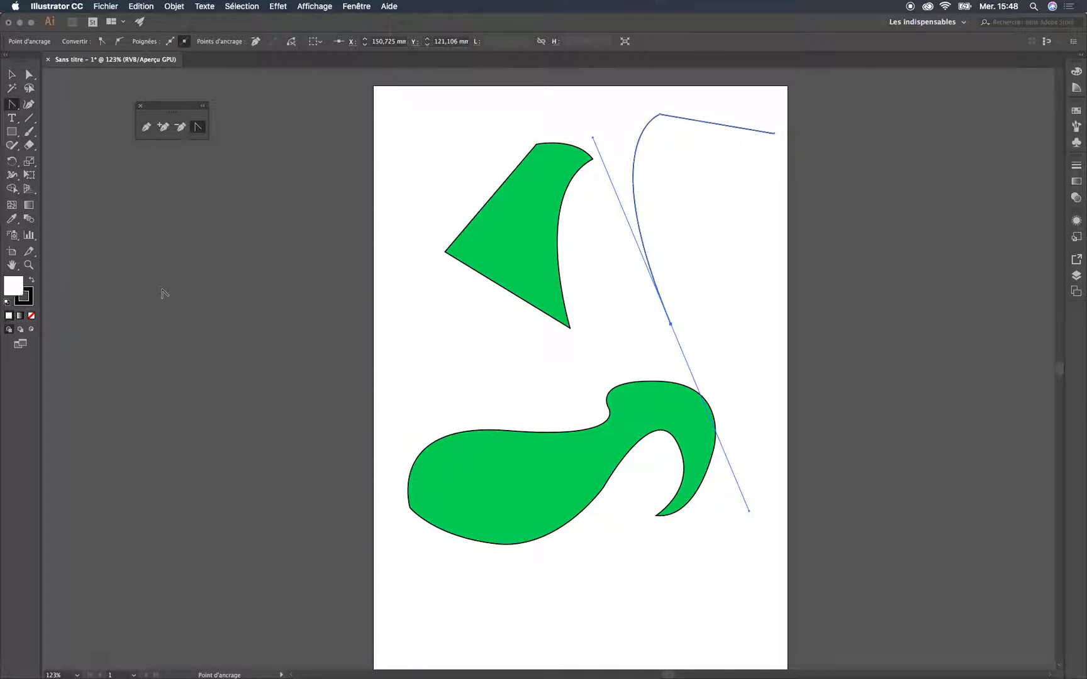
key(x)
key(x)
key(x)
key(x)
key(x)
key(x)
click(30, 296)
click(31, 282)
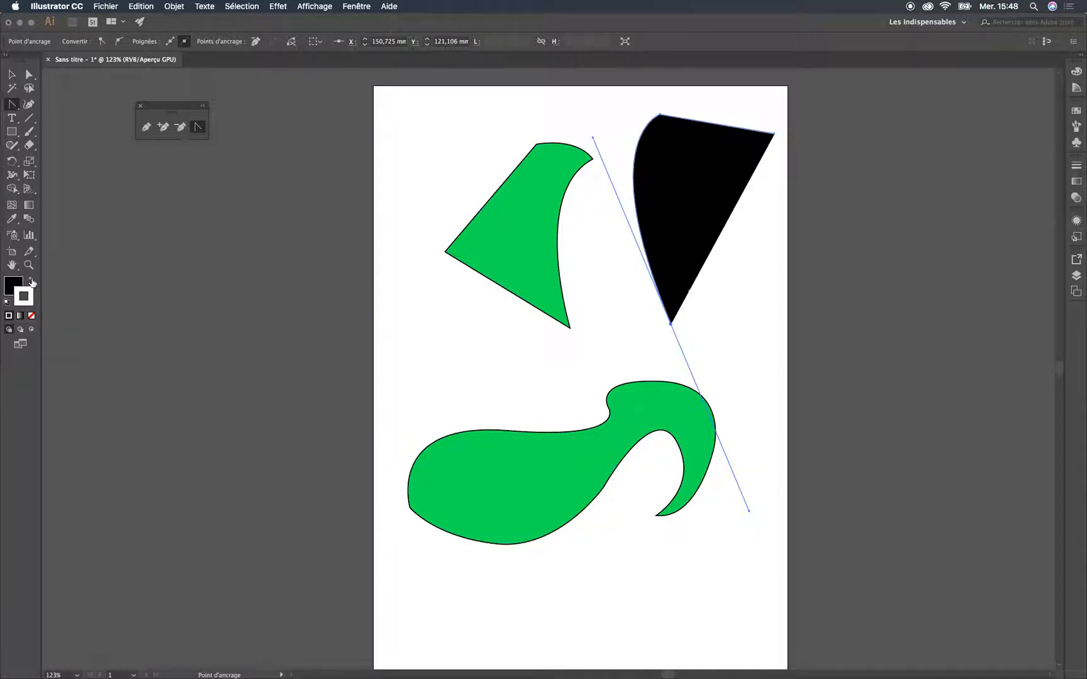
click(32, 282)
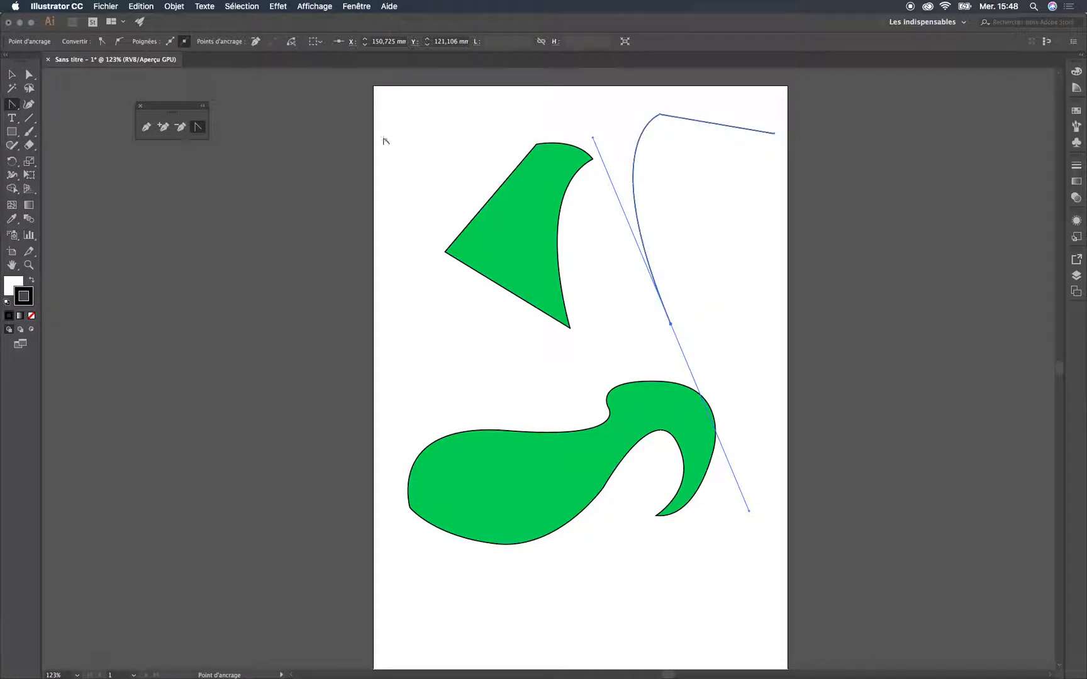
Change the upper green shape's fill to a dark green in the colour picker and deselect the shape
click(12, 74)
click(493, 200)
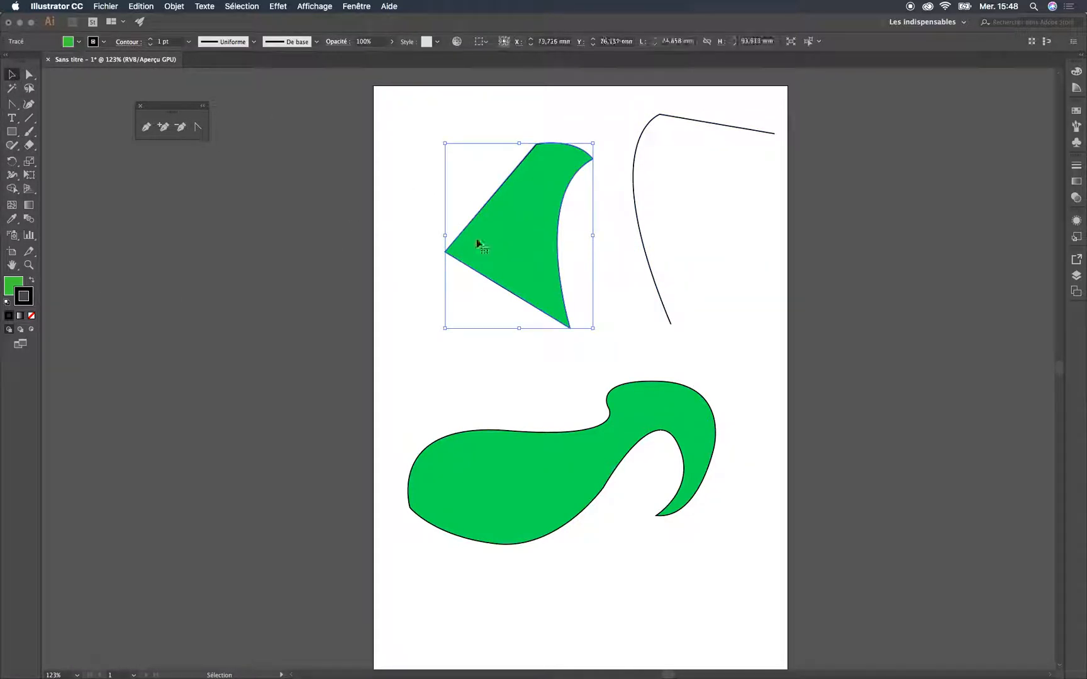
double_click(14, 285)
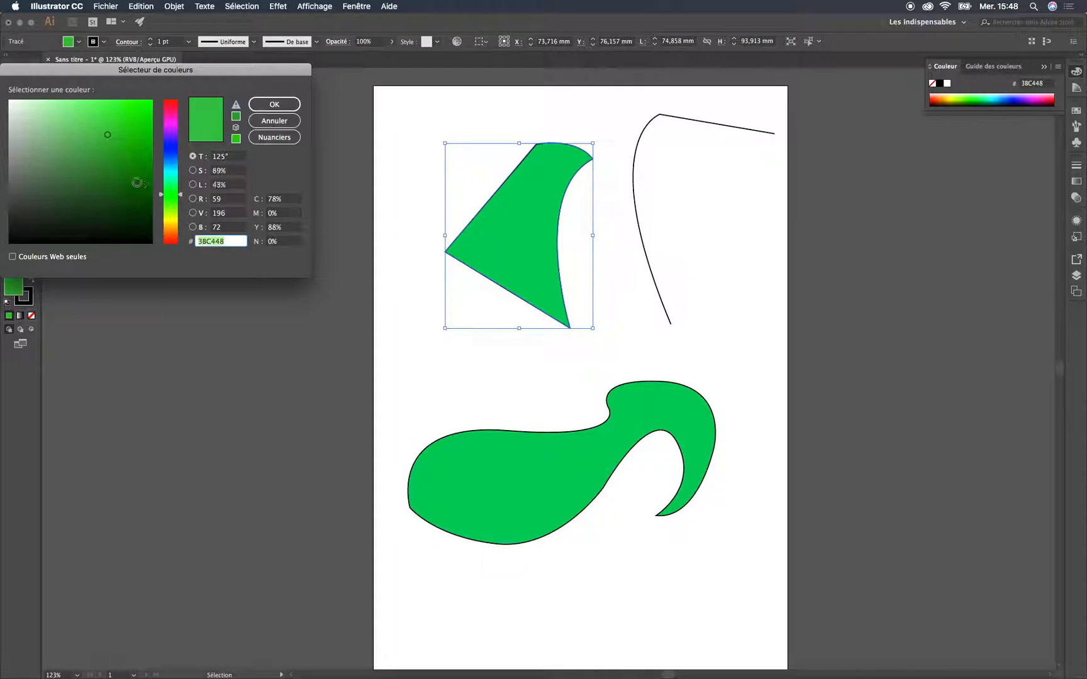
click(96, 183)
click(259, 105)
click(345, 252)
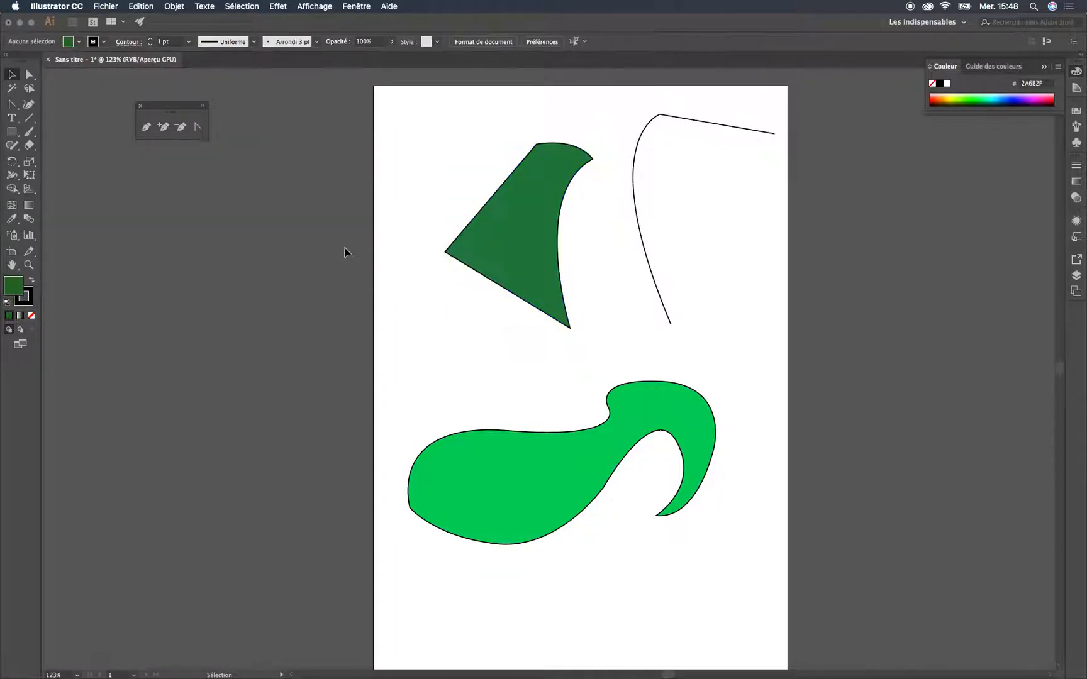
Lock Calque 1, add a new layer above it, and draw a dark green rectangle there over the upper green shape
click(1076, 276)
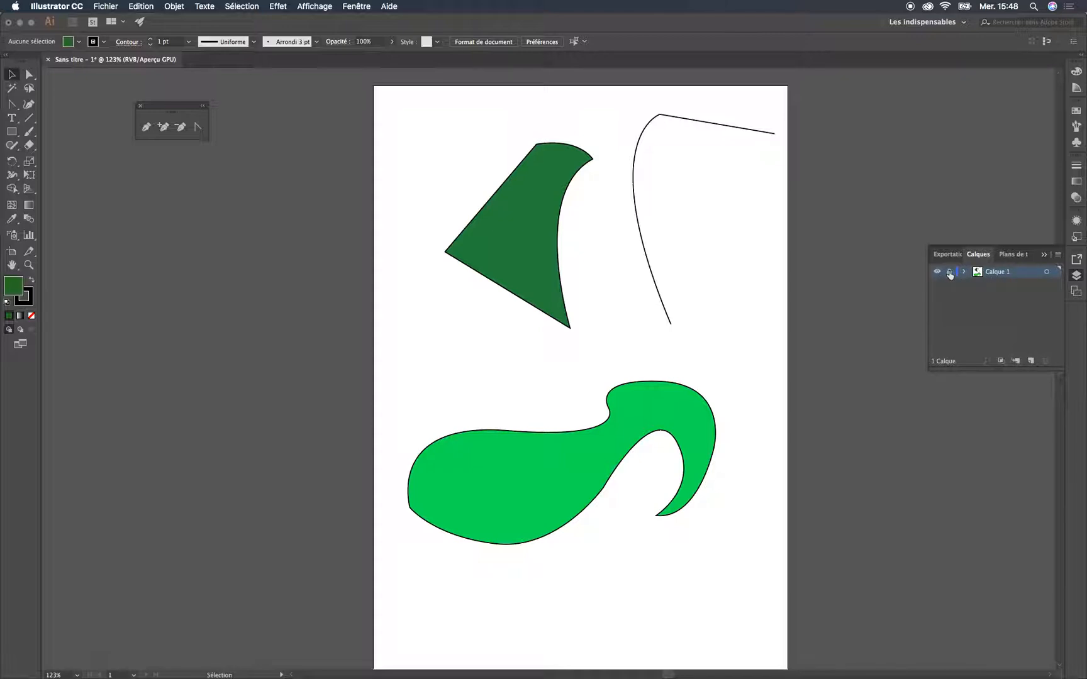
click(1031, 361)
drag(466, 293, 533, 339)
click(12, 131)
mouse_move(441, 211)
mouse_down()
mouse_move(546, 327)
mouse_move(609, 370)
mouse_up()
click(11, 74)
click(683, 224)
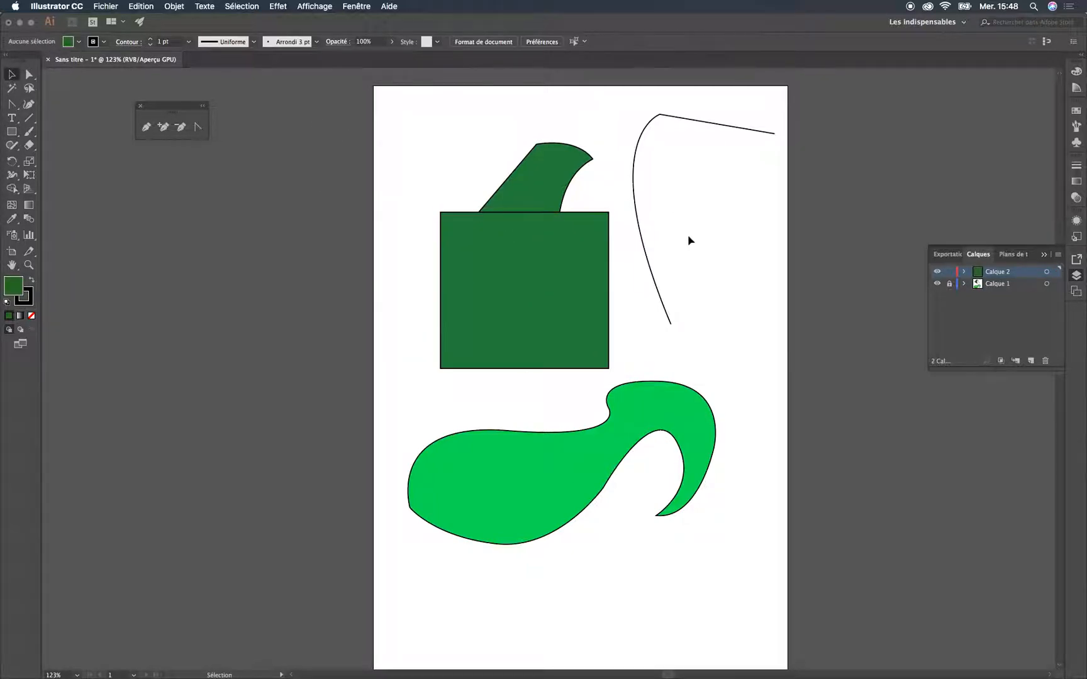
Draw an open, upward-bulging Pen curve about 37 × 24 mm in the empty area below the large curved green shape
drag(566, 488, 529, 301)
key(super+plus)
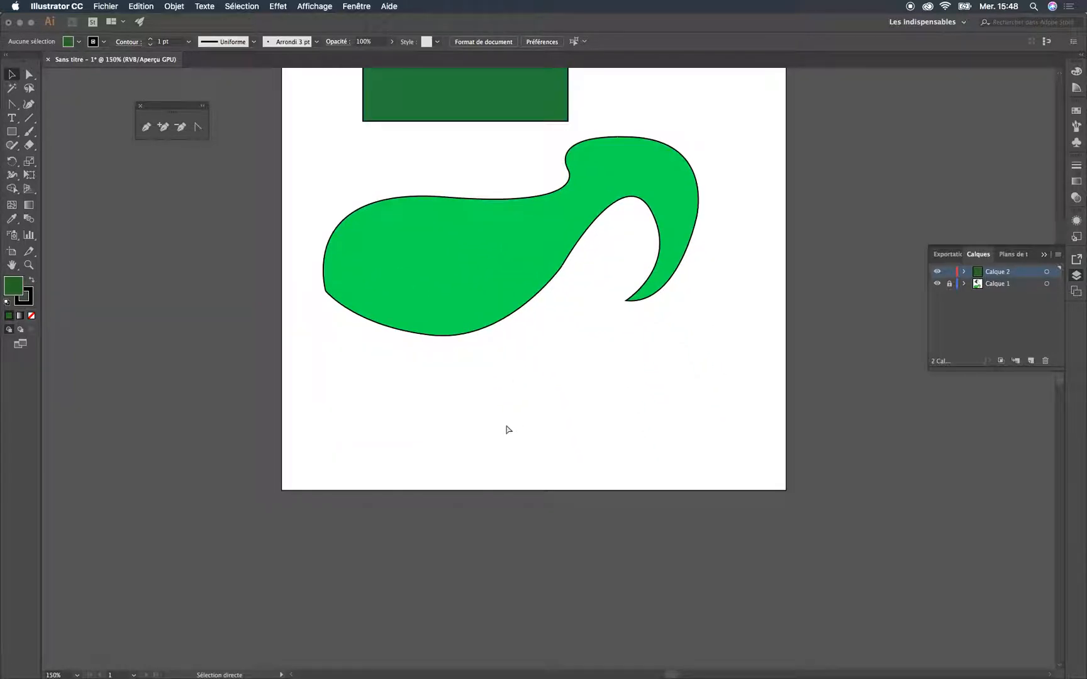
key(super+plus)
key(super+plus)
drag(502, 422, 522, 409)
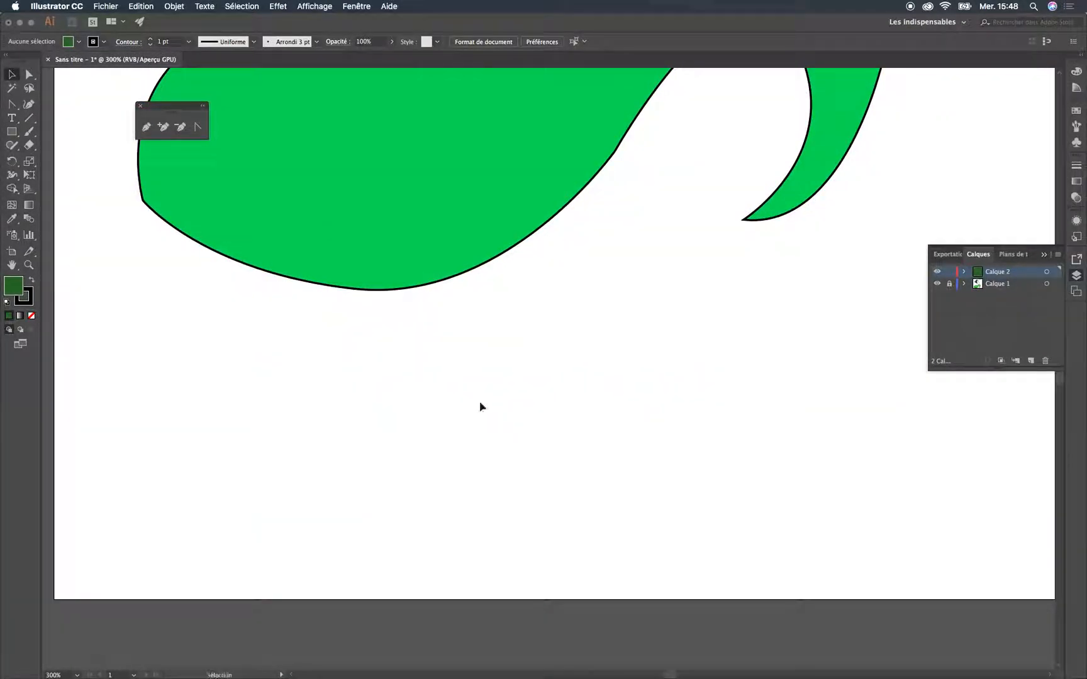
scroll(524, 379, down, 2)
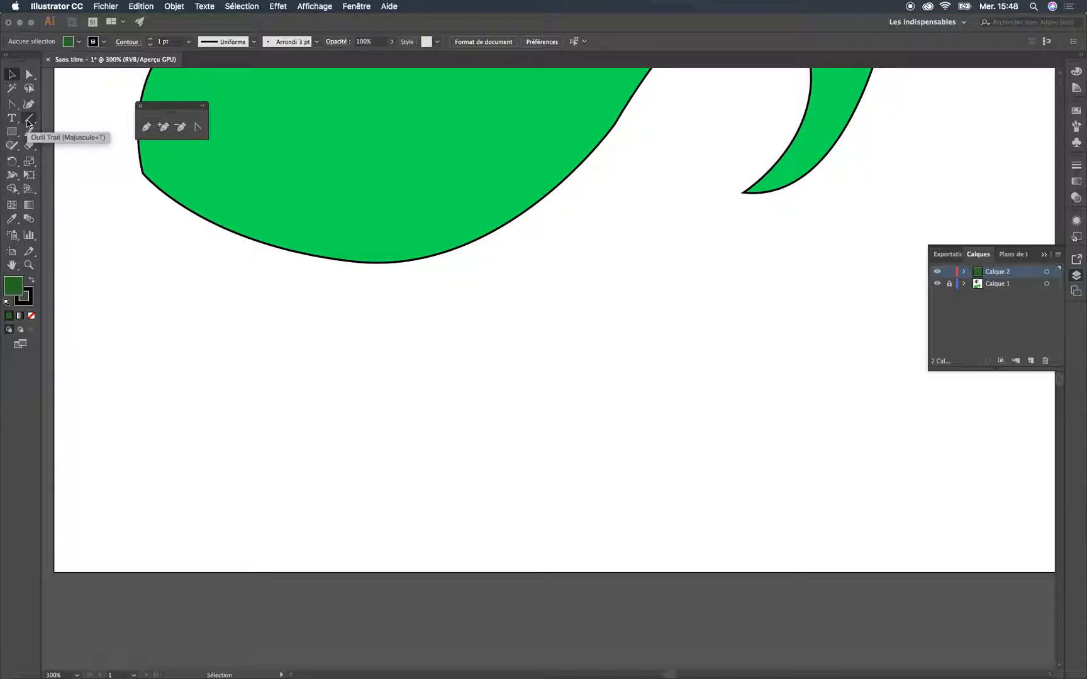
drag(11, 104, 45, 106)
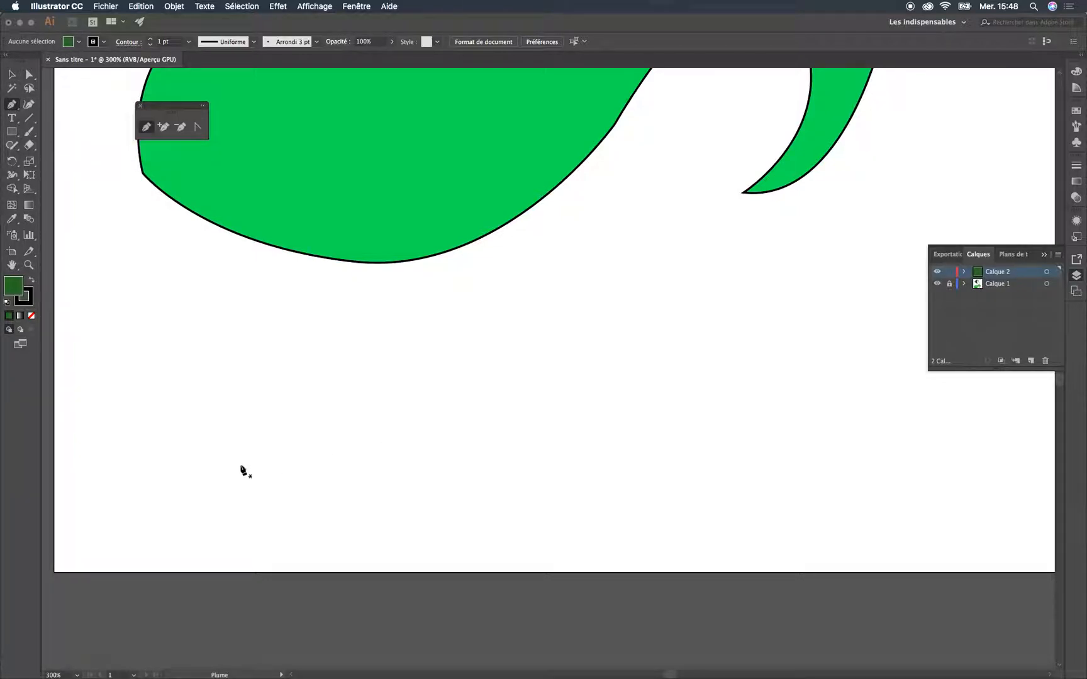
click(239, 464)
drag(416, 350, 555, 345)
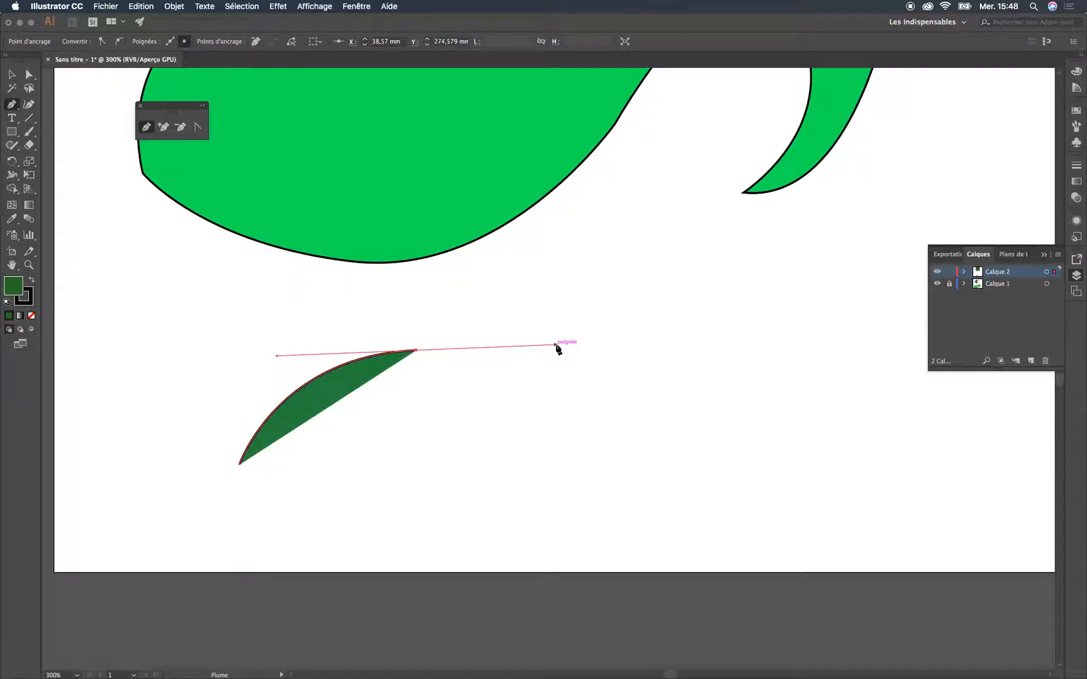
key(Escape)
click(12, 75)
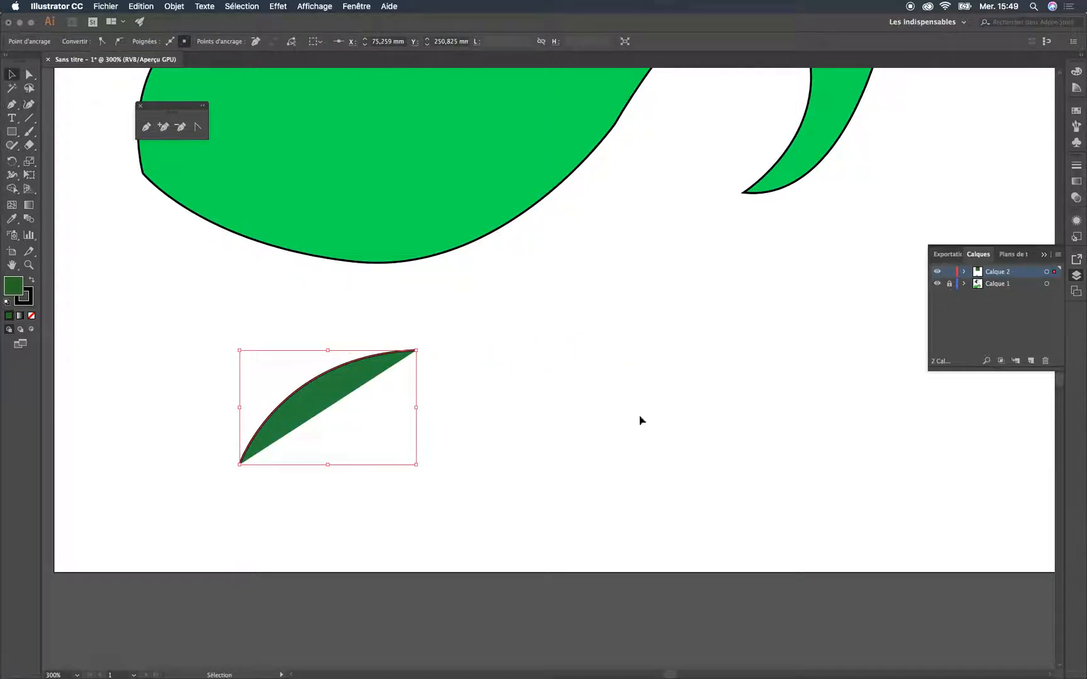
click(407, 406)
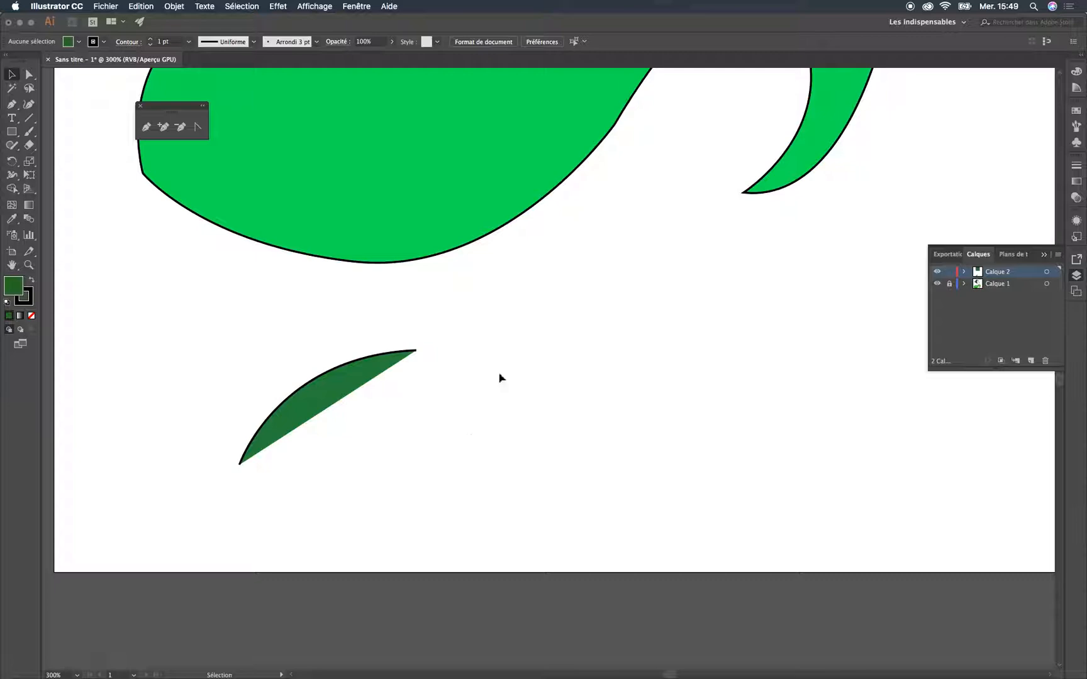
Draw a second open curve to the right of the first and move its upper endpoint onto the first curve's right endpoint
click(11, 104)
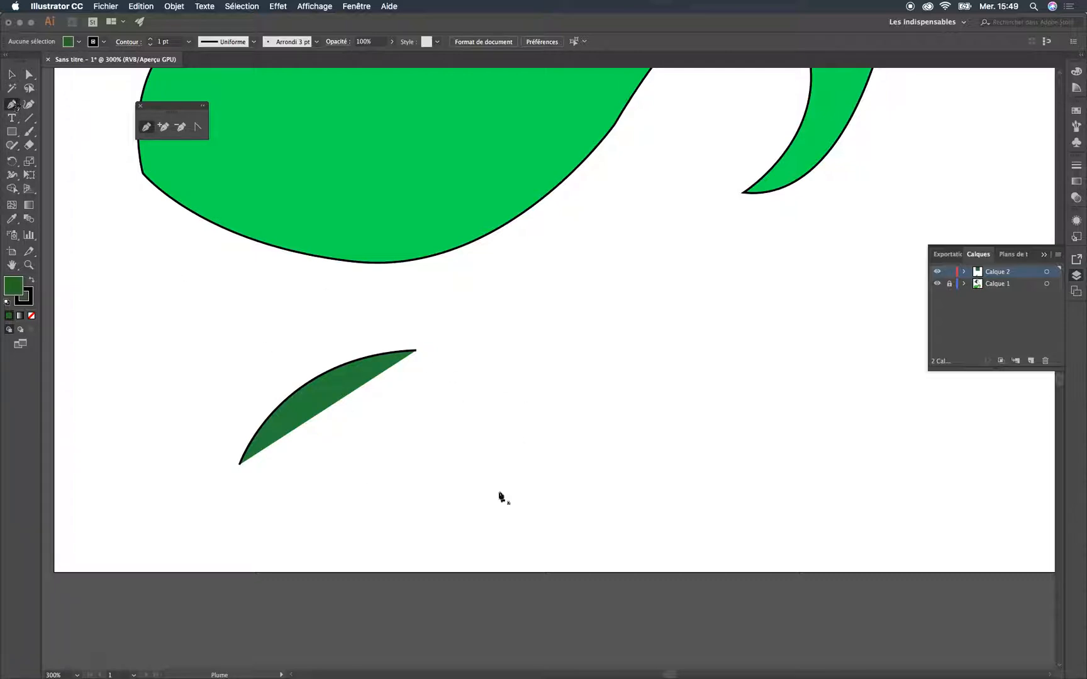
click(564, 487)
drag(427, 354, 422, 265)
key(Escape)
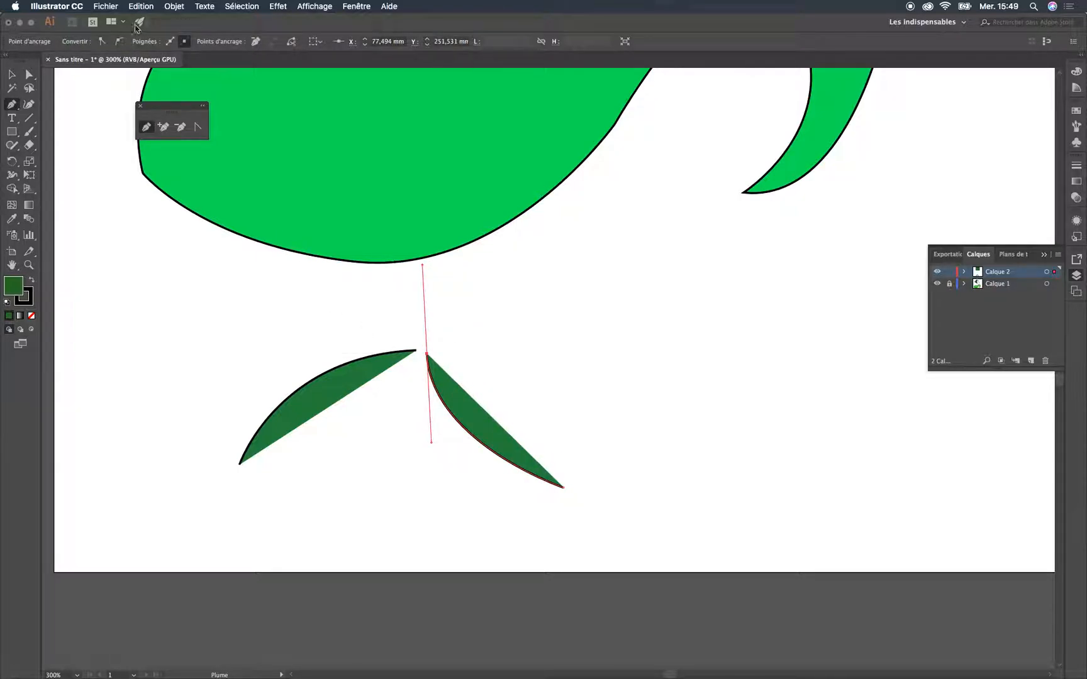
click(29, 74)
drag(430, 358, 415, 350)
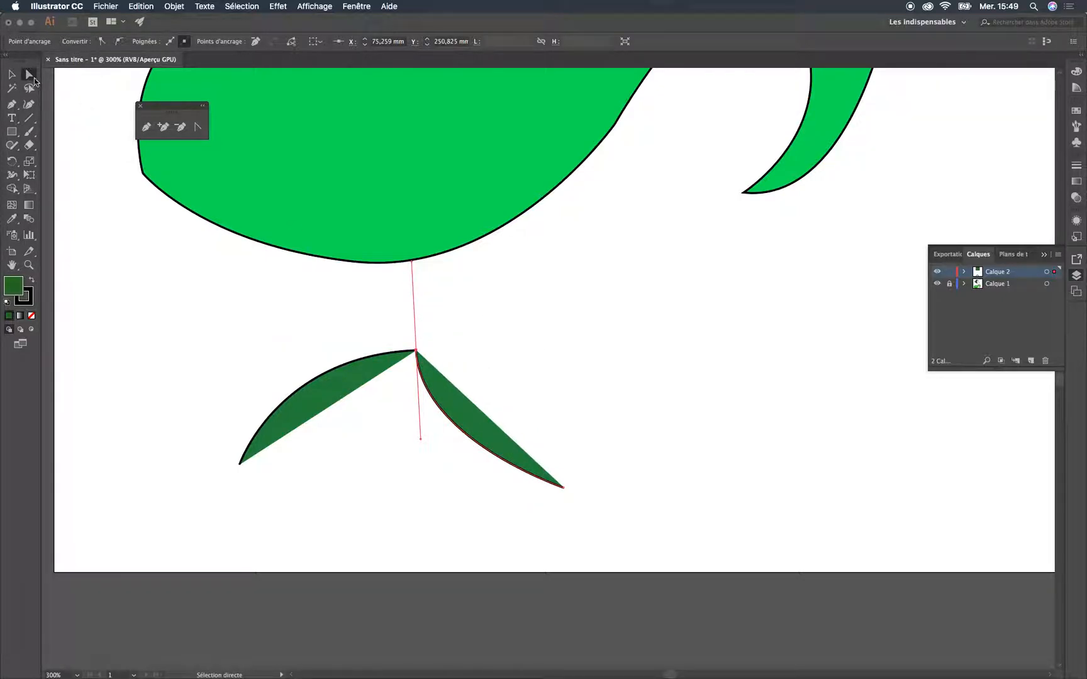
click(643, 376)
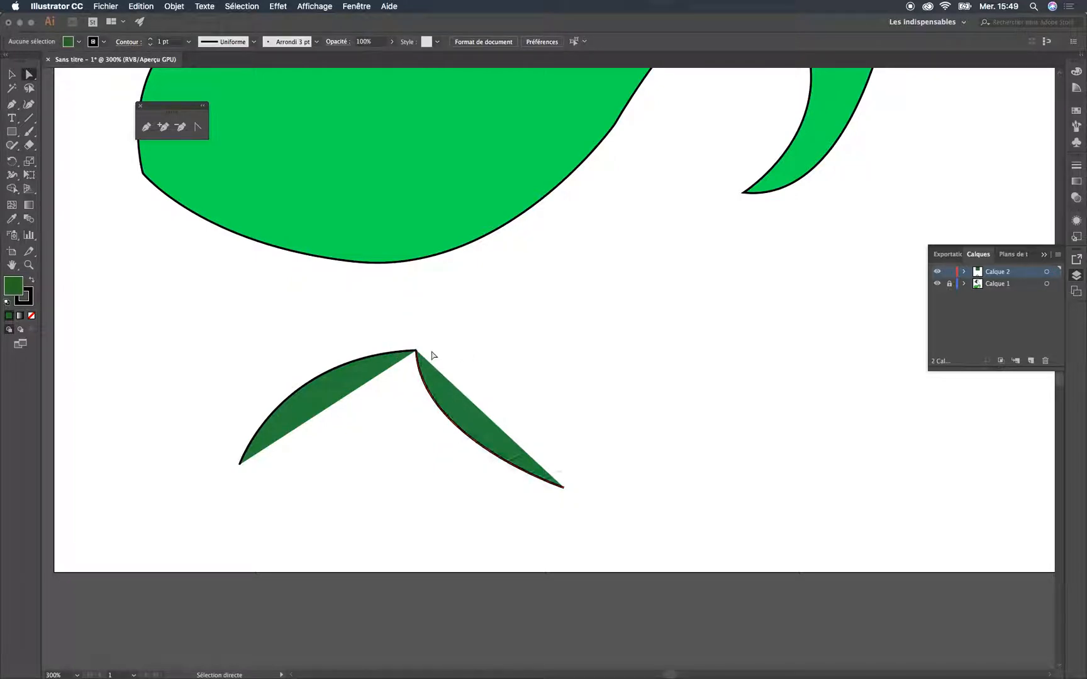
Try joining the two open curves at their meeting upper endpoints, and undo the join
key(super+equal)
key(super+equal)
key(super+equal)
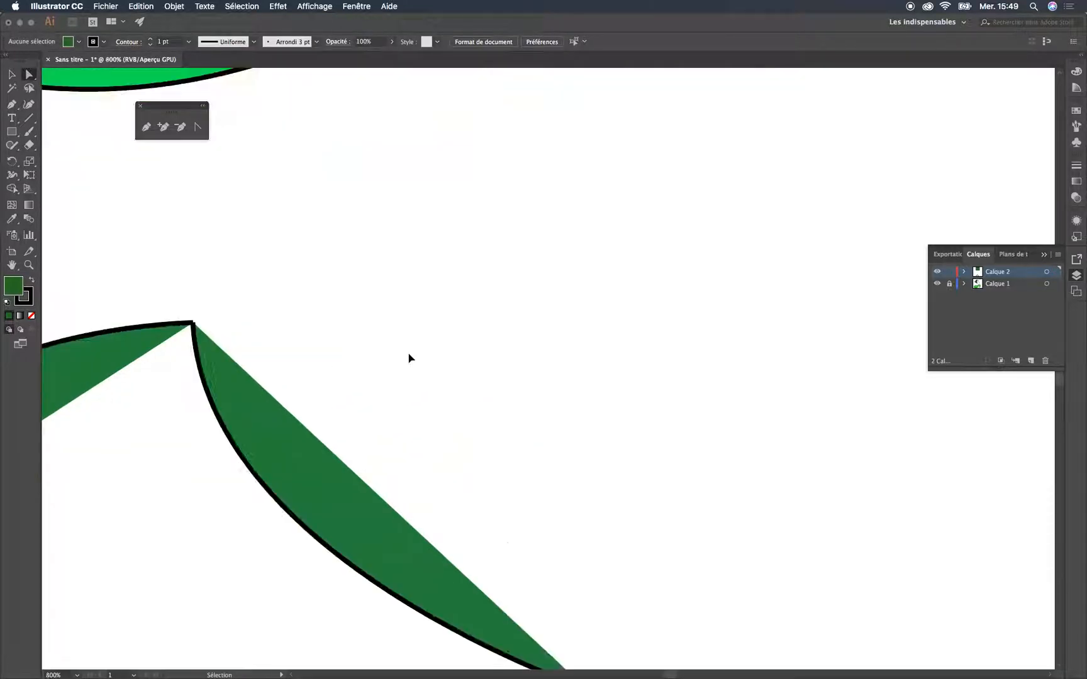
key(super+equal)
drag(407, 354, 844, 306)
drag(651, 312, 786, 328)
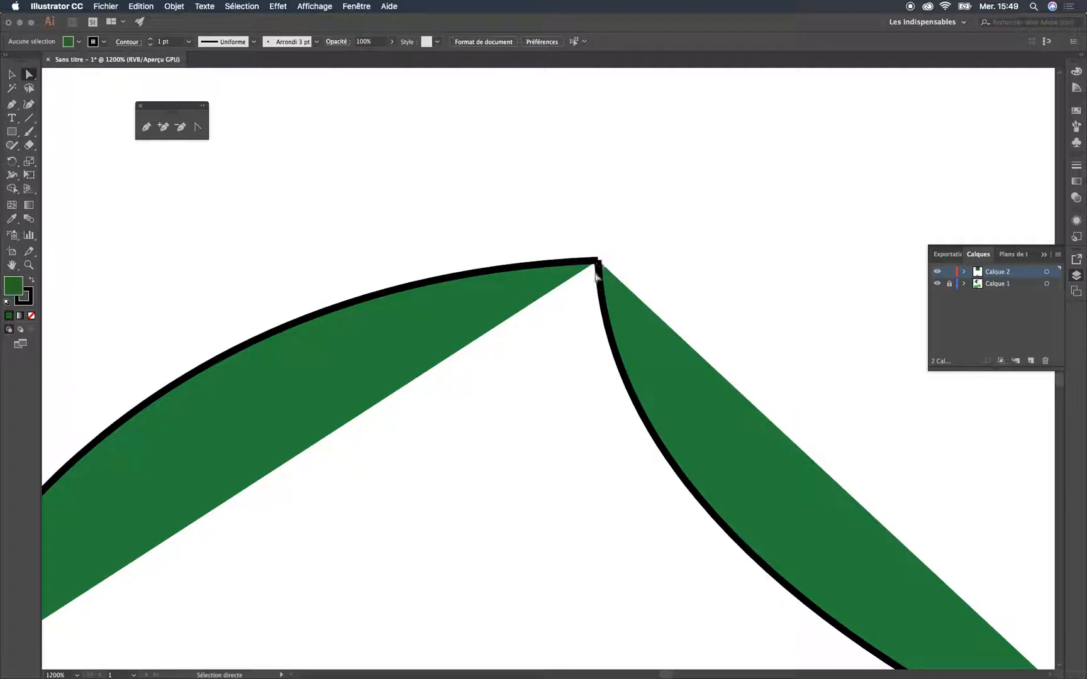
drag(642, 224, 558, 290)
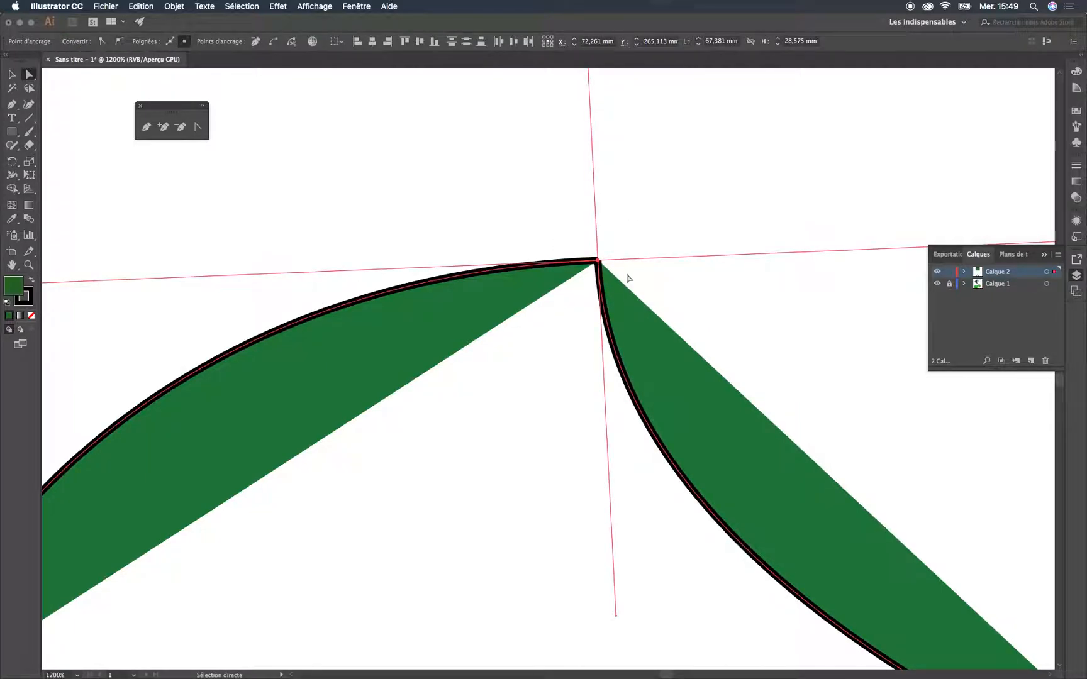
right_click(628, 277)
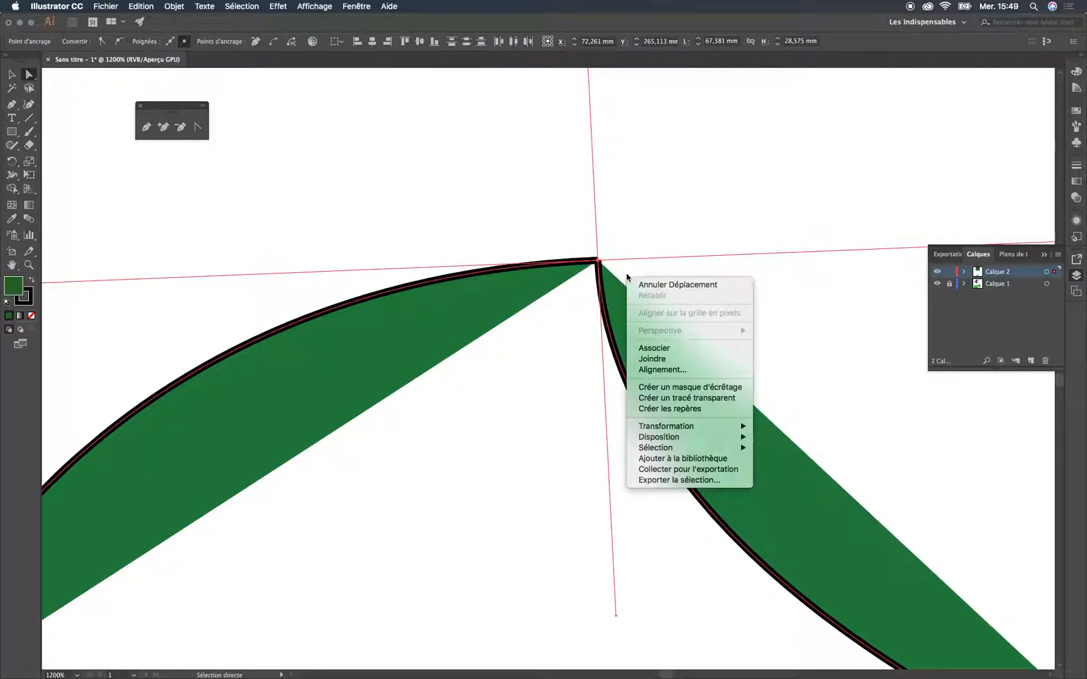
click(669, 359)
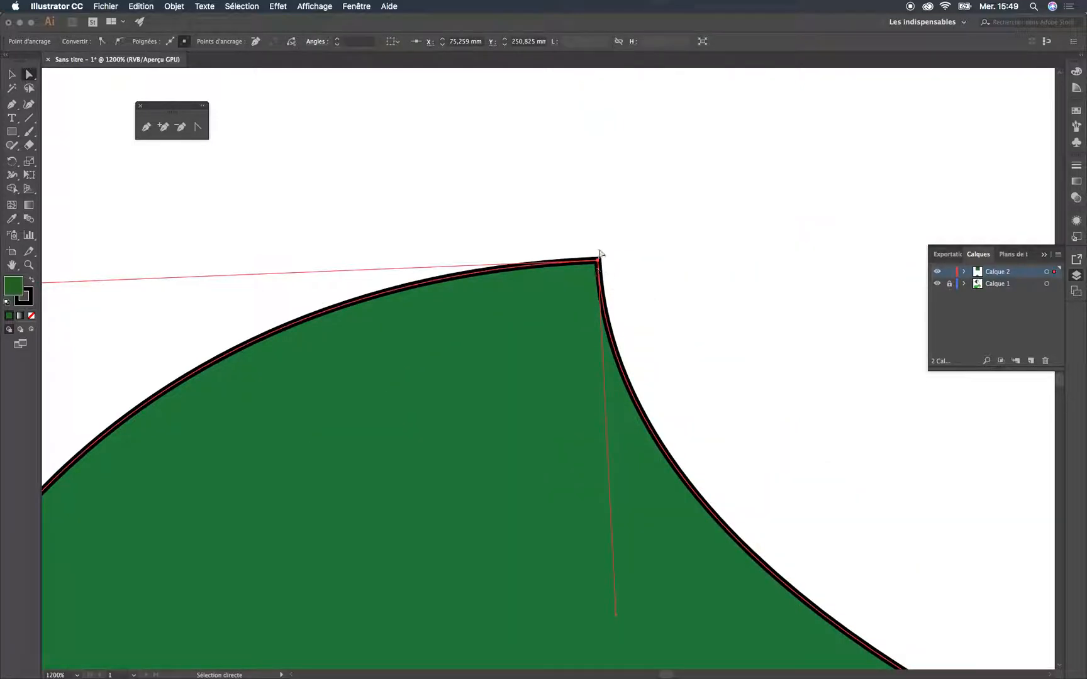
key(super+z)
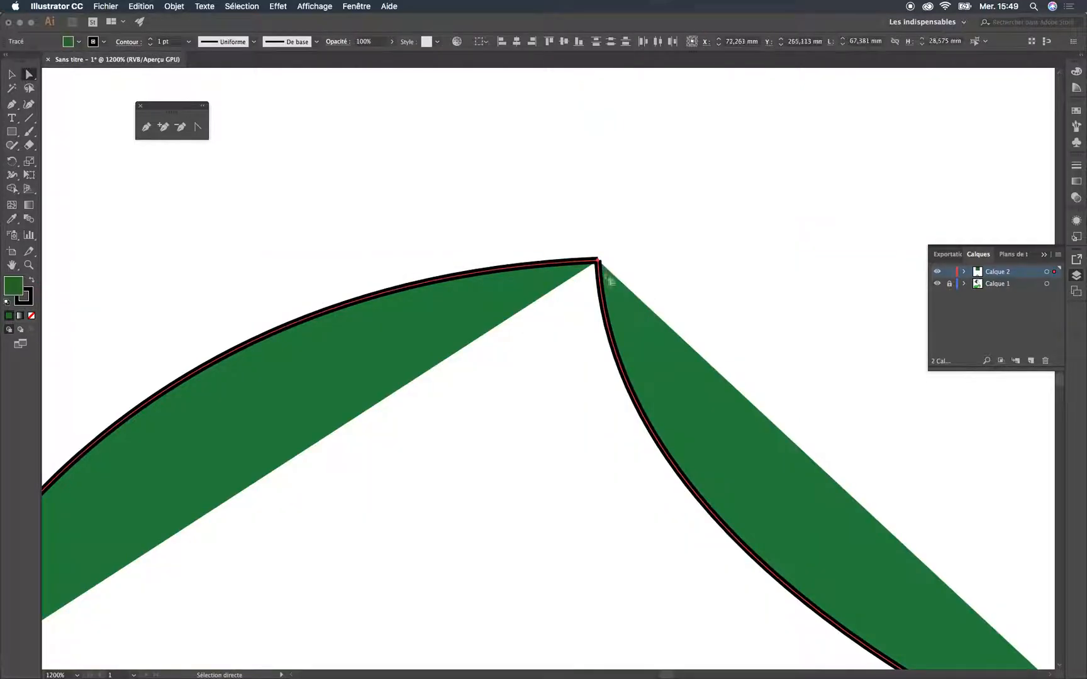
Move the second curve's upper endpoint down about 0.8 mm, join it to the first curve's right endpoint, and deselect the path
click(599, 263)
drag(598, 263, 598, 277)
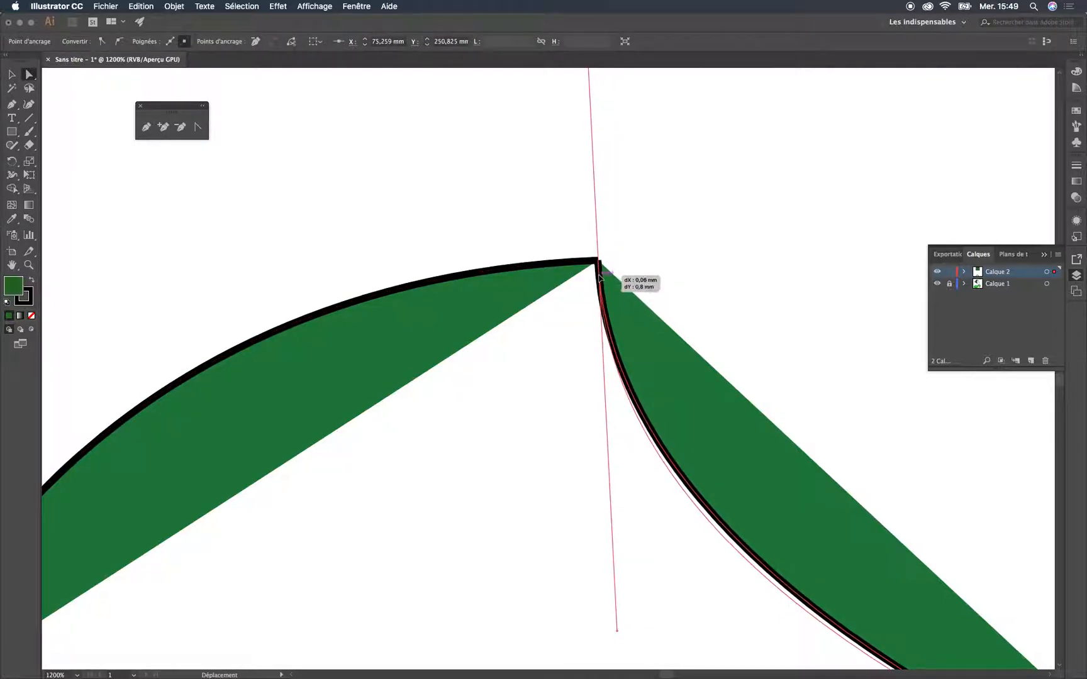
click(657, 244)
drag(657, 223, 596, 304)
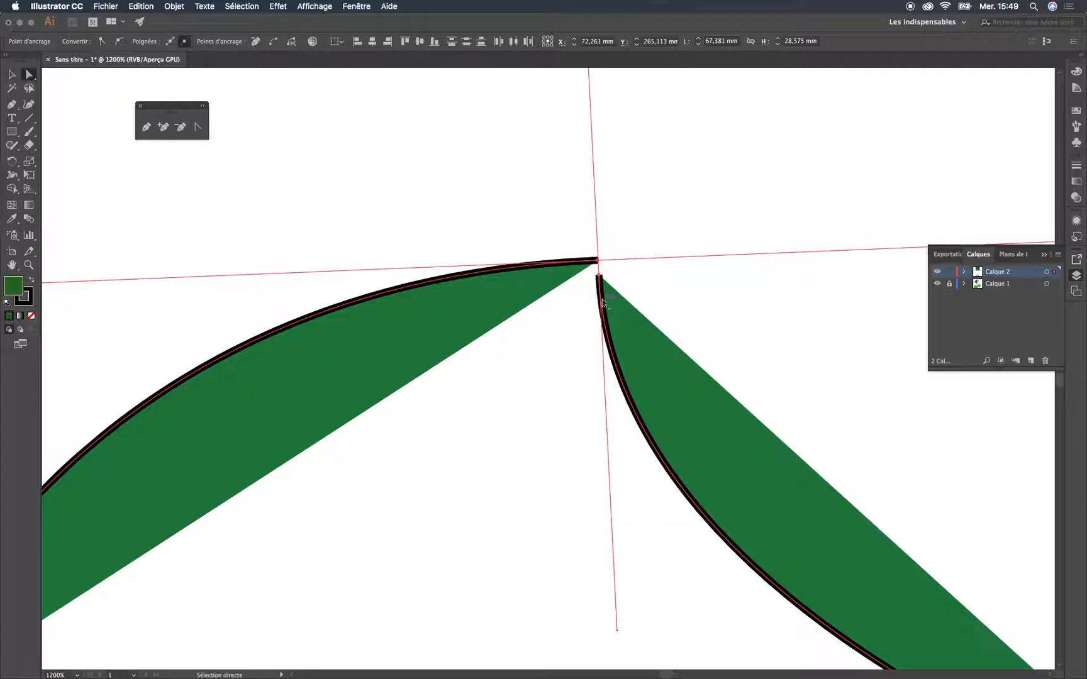
right_click(604, 304)
click(658, 385)
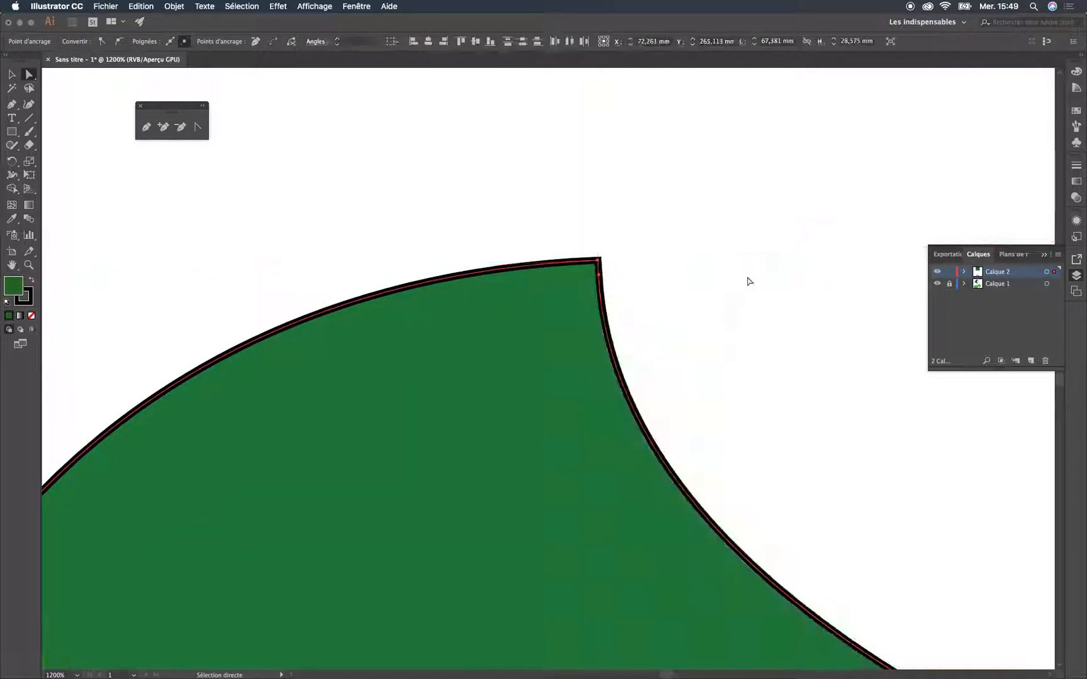
click(667, 274)
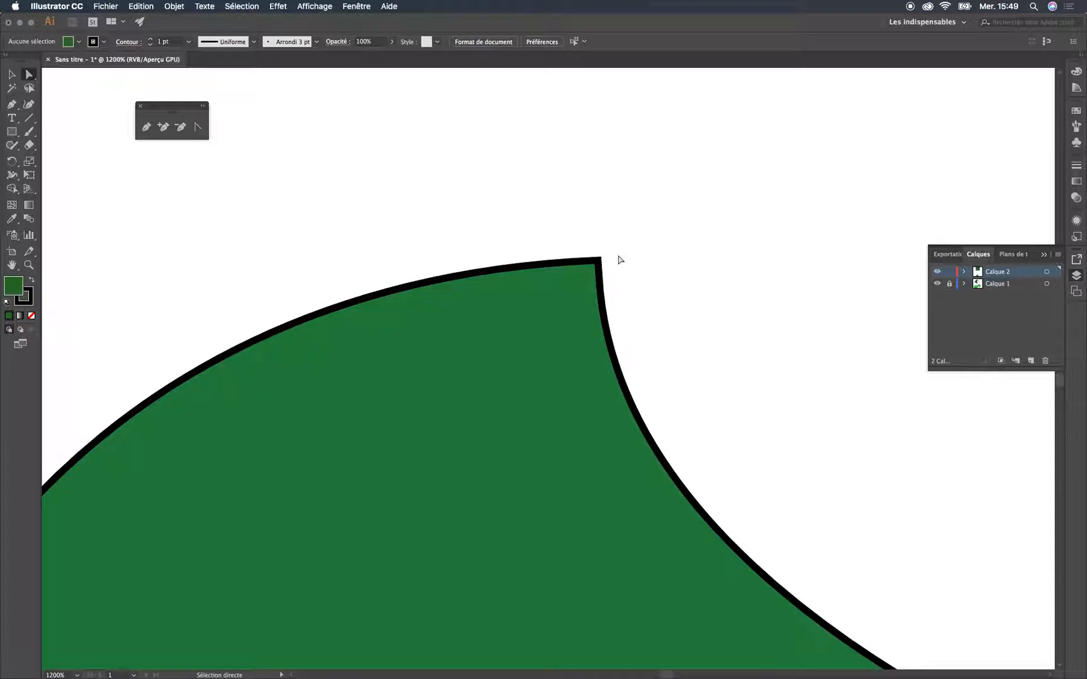
Draw a green rectangle about 12.3 × 5.9 mm beside the joined shape's upper-left side and convert its stroke to outlines
scroll(620, 259, down, 1)
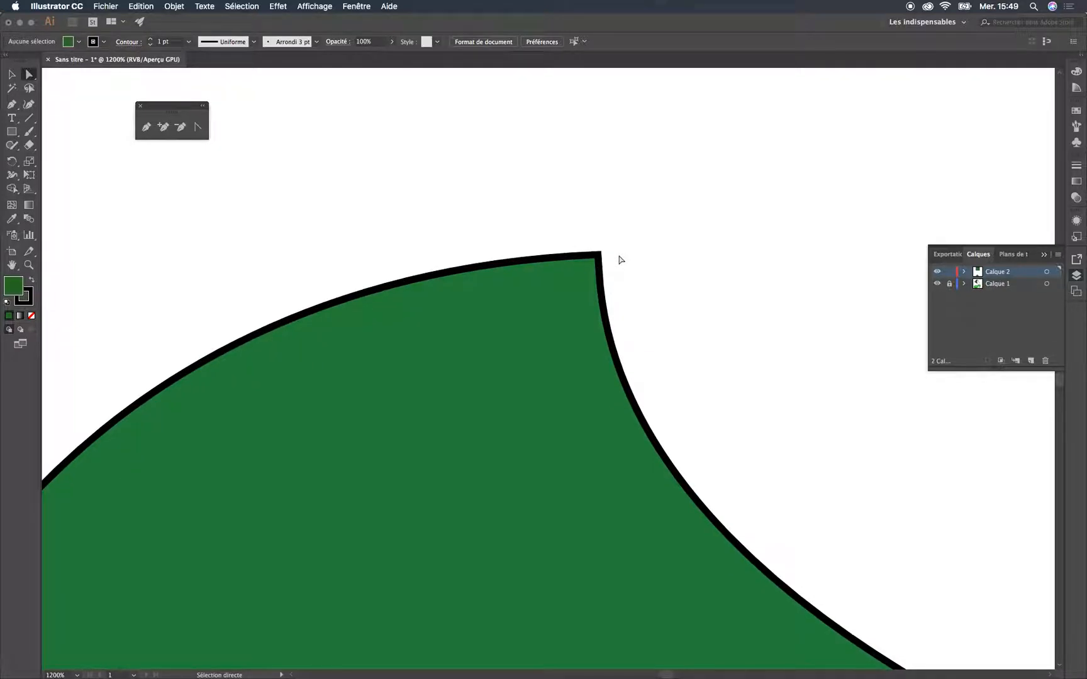
key(super+minus)
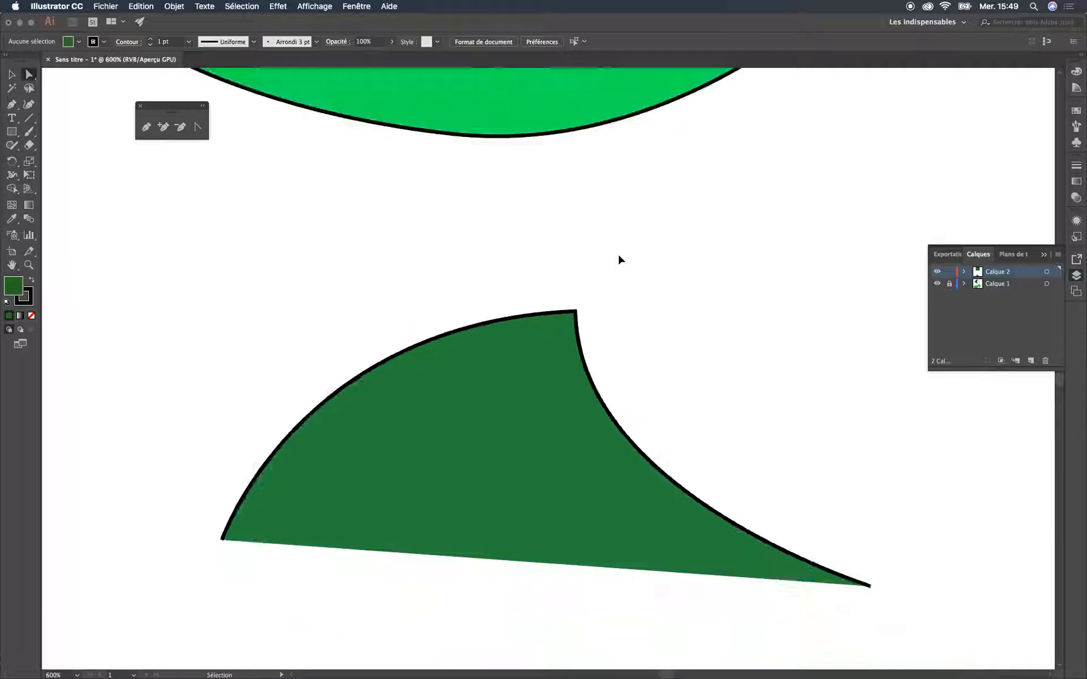
scroll(606, 335, down, 3)
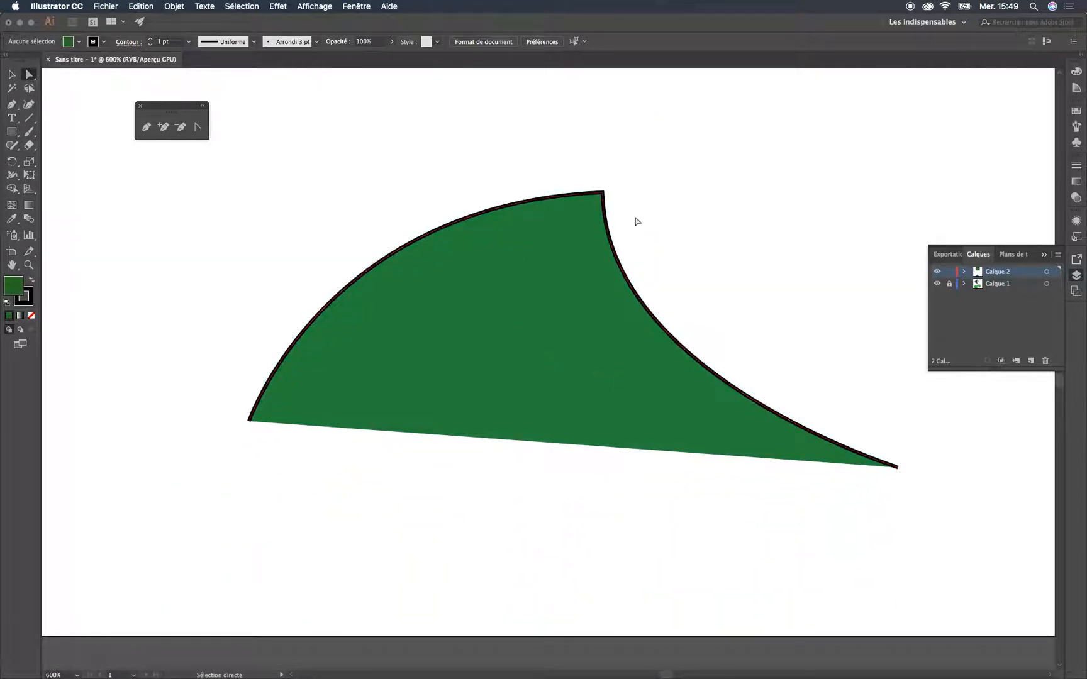
click(11, 132)
drag(200, 183, 320, 241)
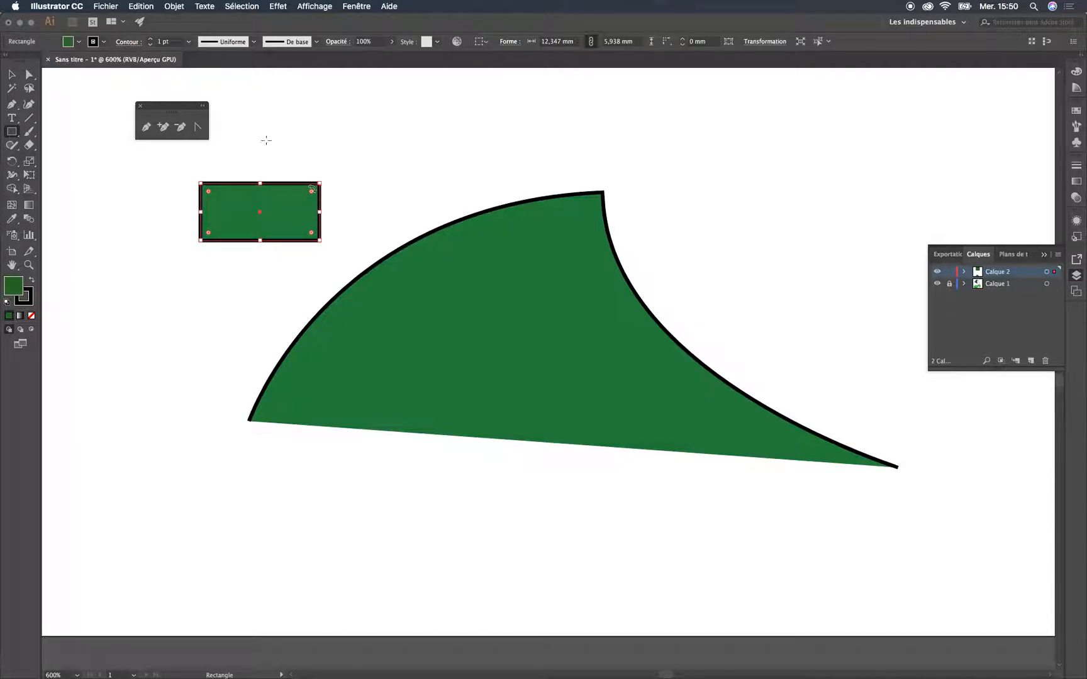
click(137, 8)
mouse_move(170, 6)
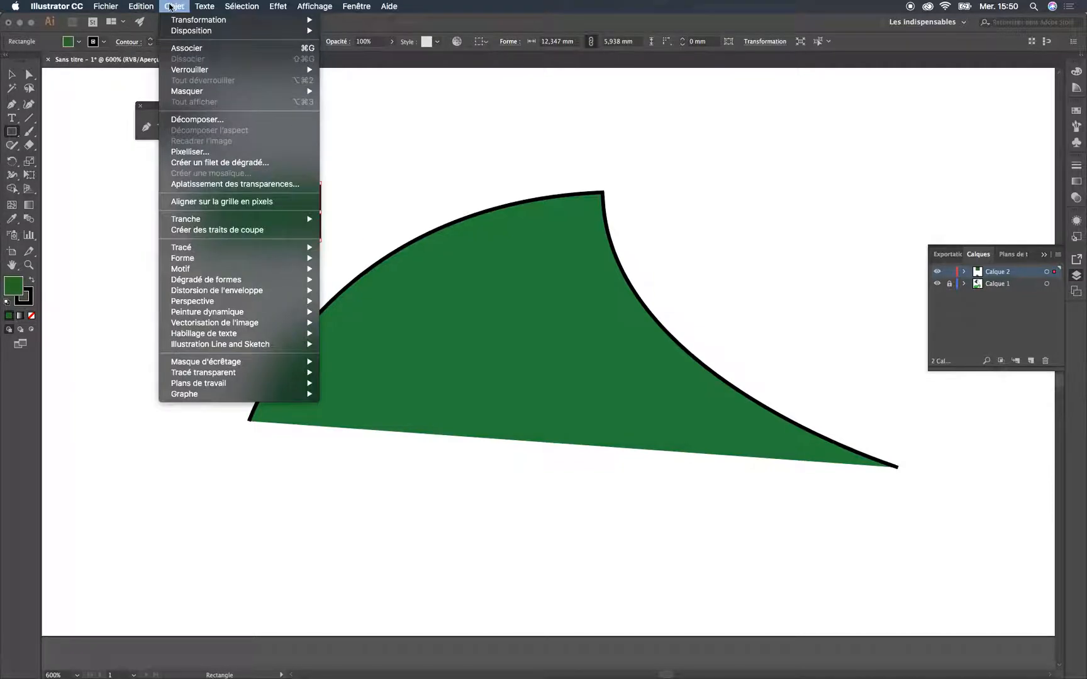
mouse_move(249, 252)
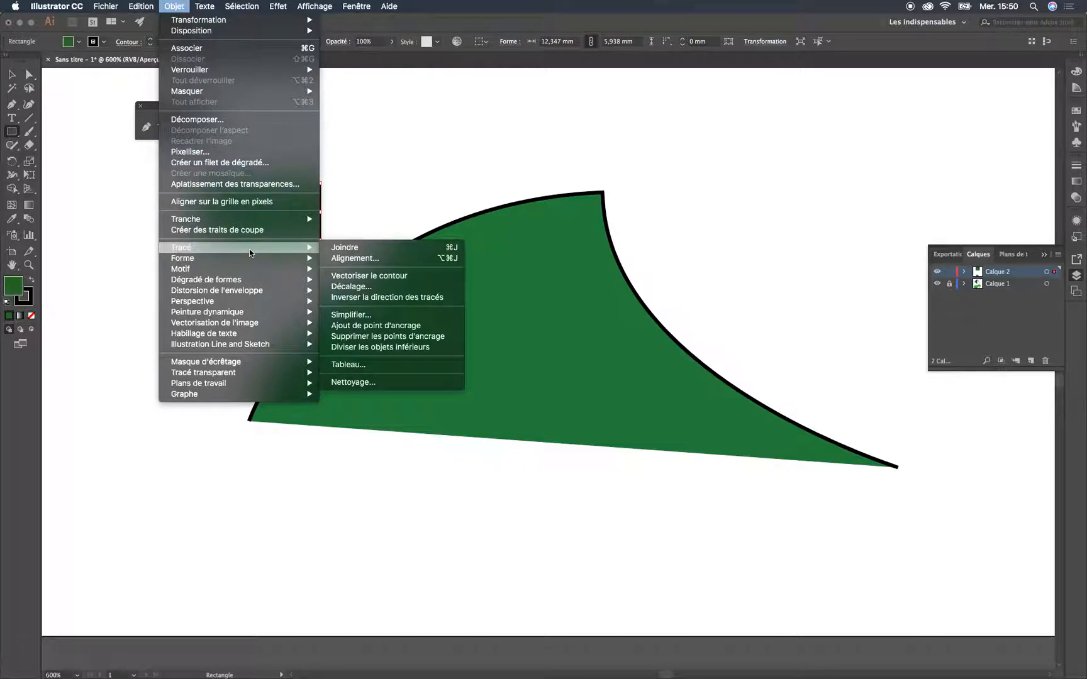
click(368, 275)
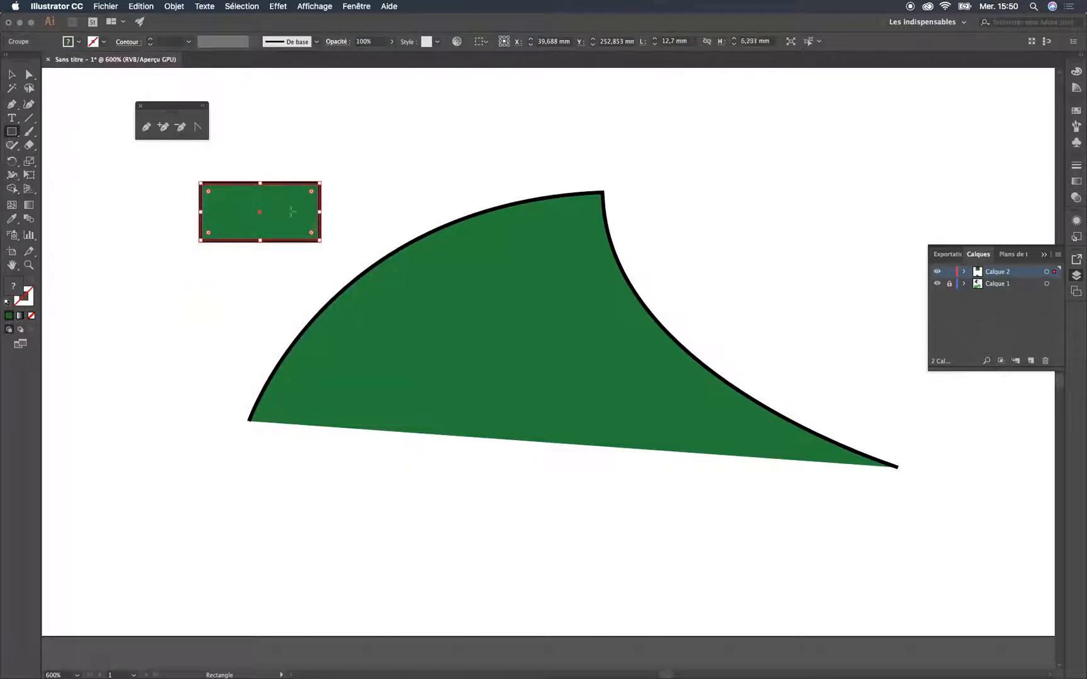
click(11, 74)
click(387, 215)
click(302, 219)
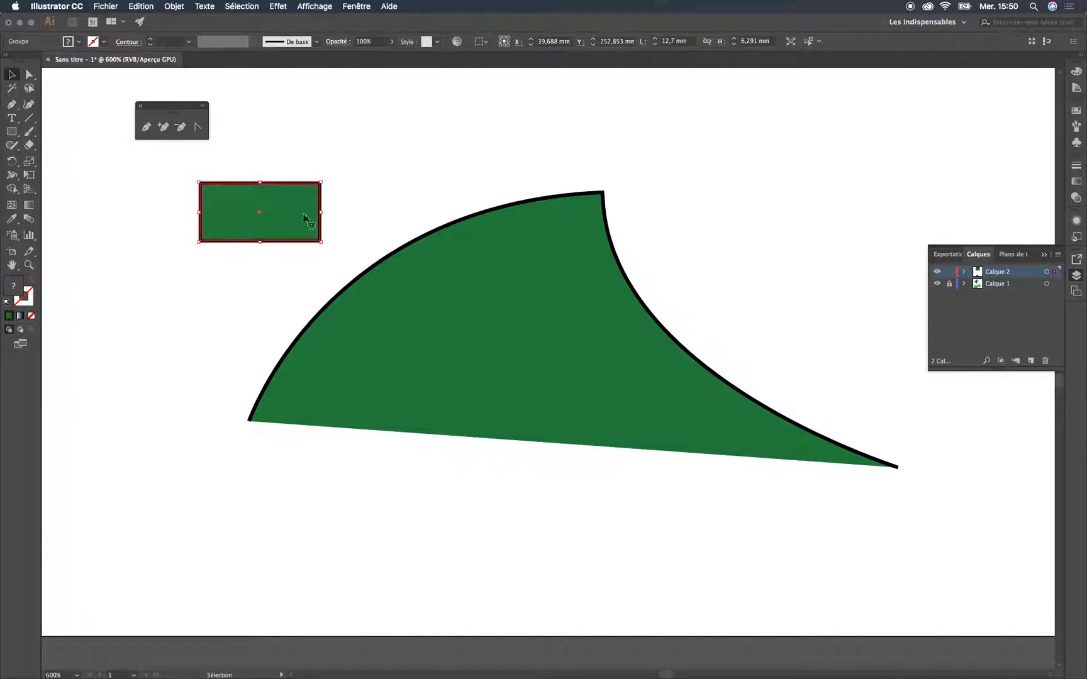
Give the joined curve the lens-shaped width profile tapered at both ends and an 8 pt stroke
click(475, 309)
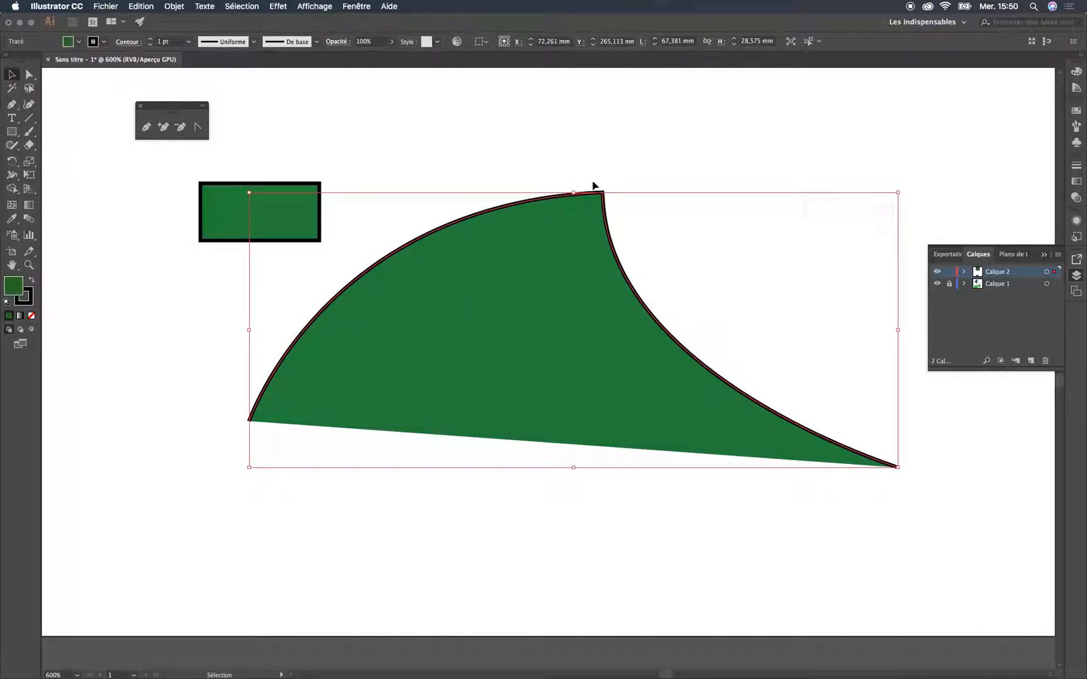
click(253, 44)
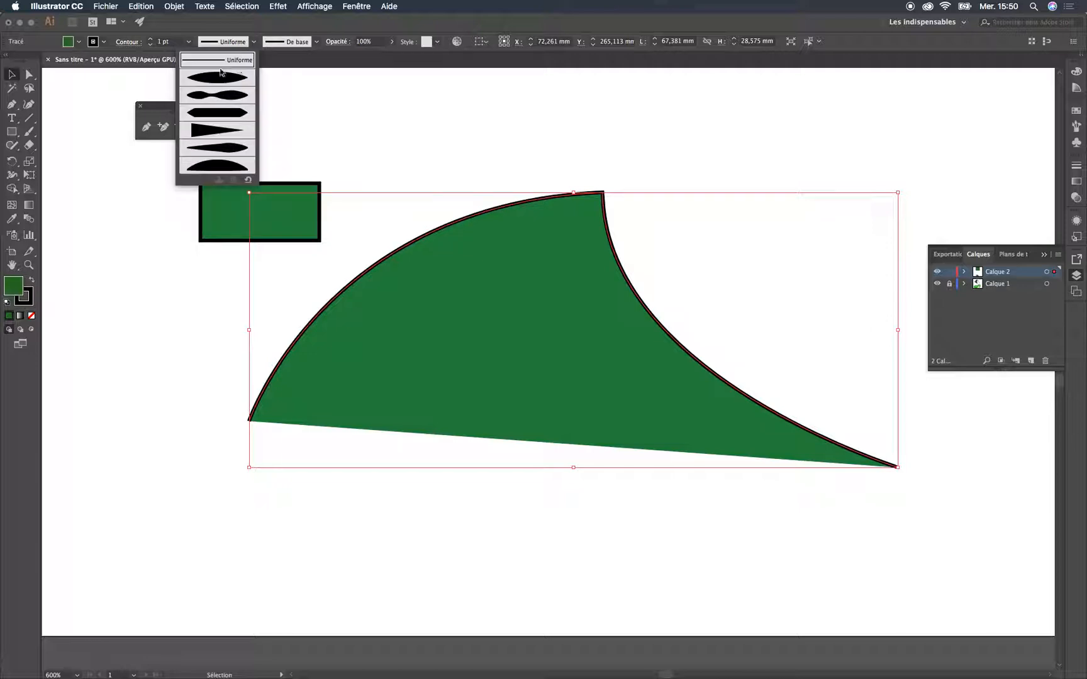
click(224, 79)
click(187, 45)
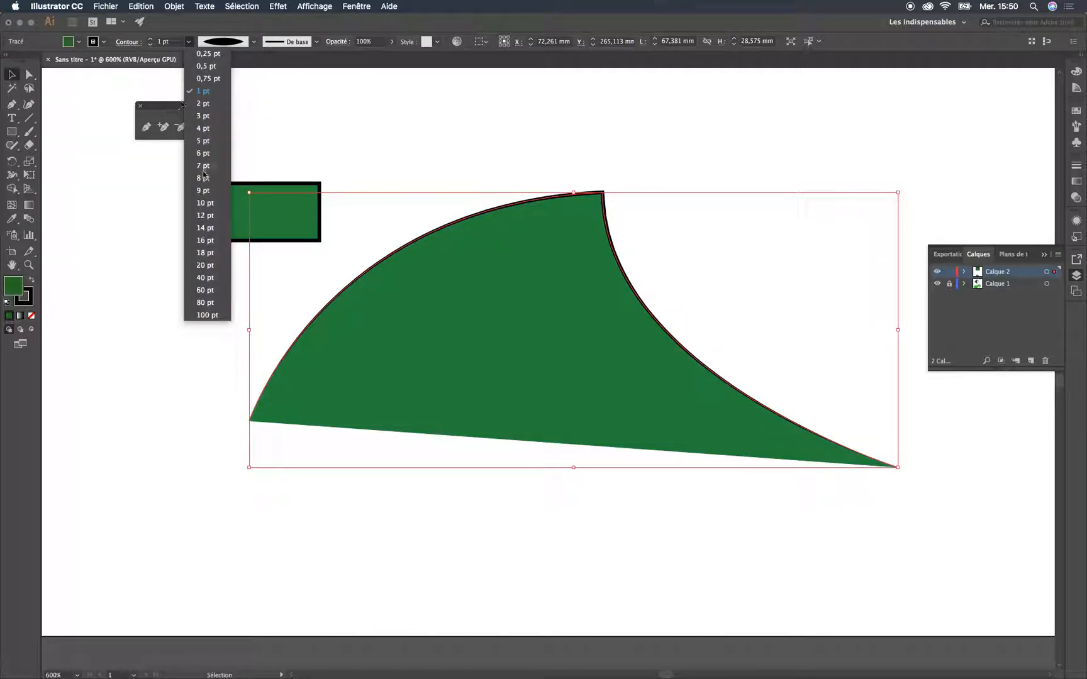
click(208, 175)
click(532, 143)
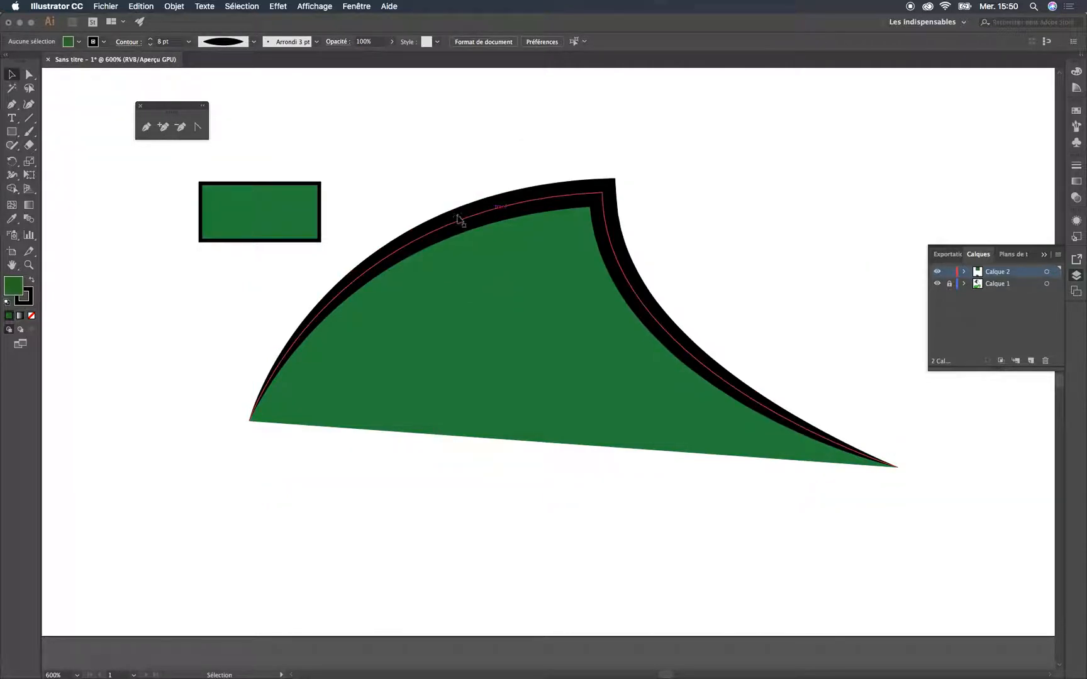
Try scaling the joined curve down to about 21 × 9 mm, and undo the scaling
click(488, 213)
drag(897, 192, 520, 406)
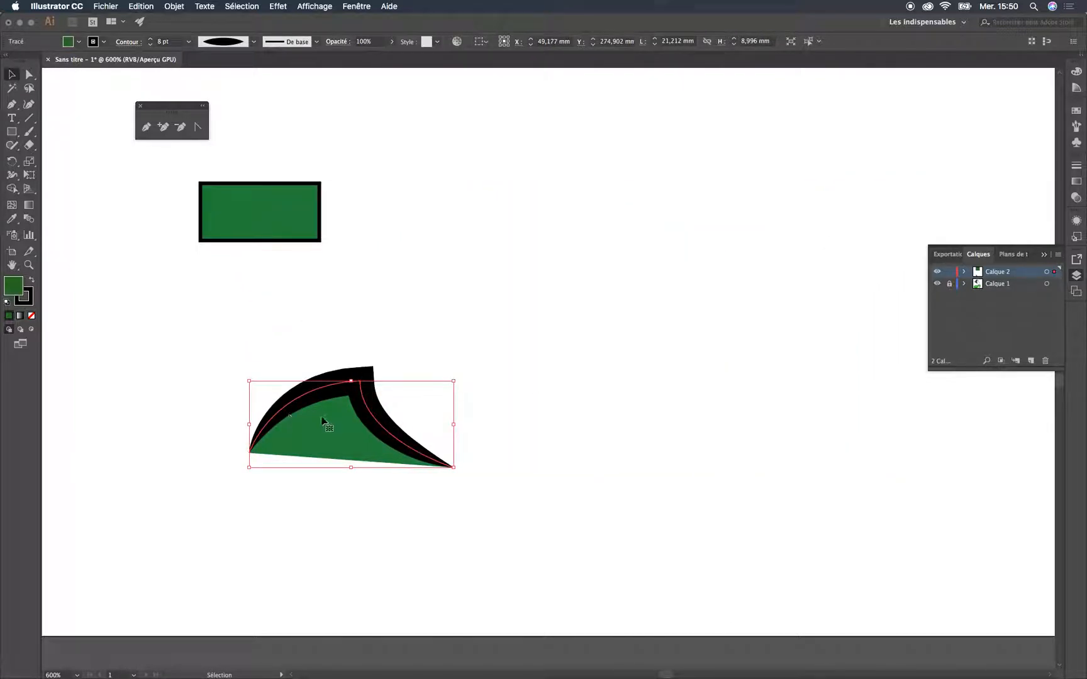
key(super+z)
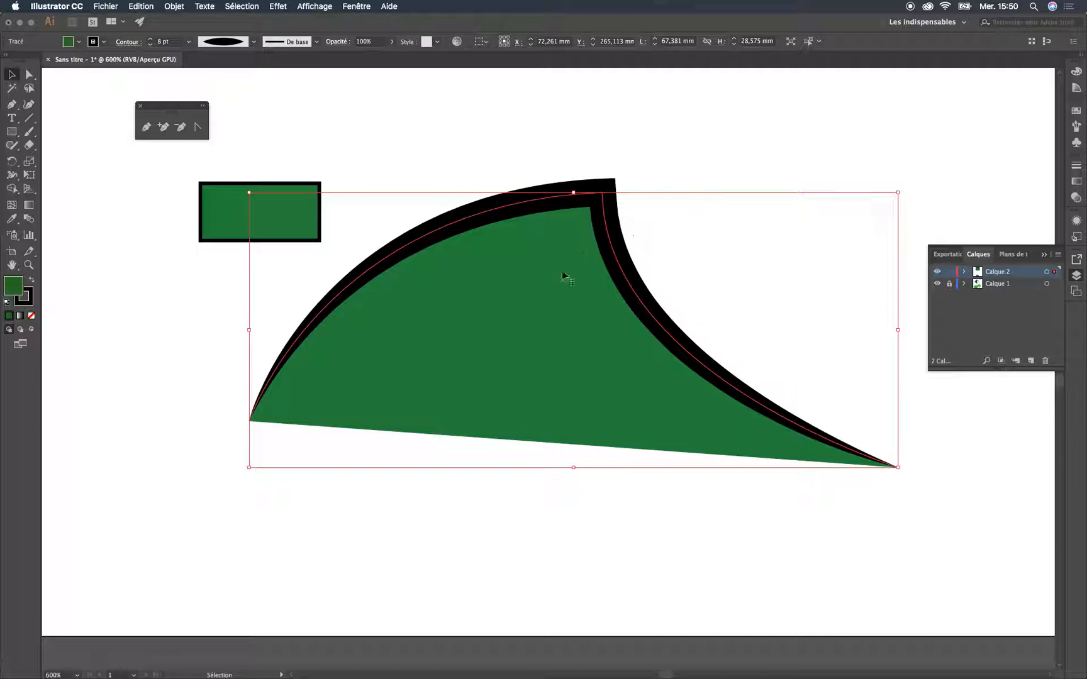
Convert the joined curve's tapered 8 pt stroke to outlines
click(175, 6)
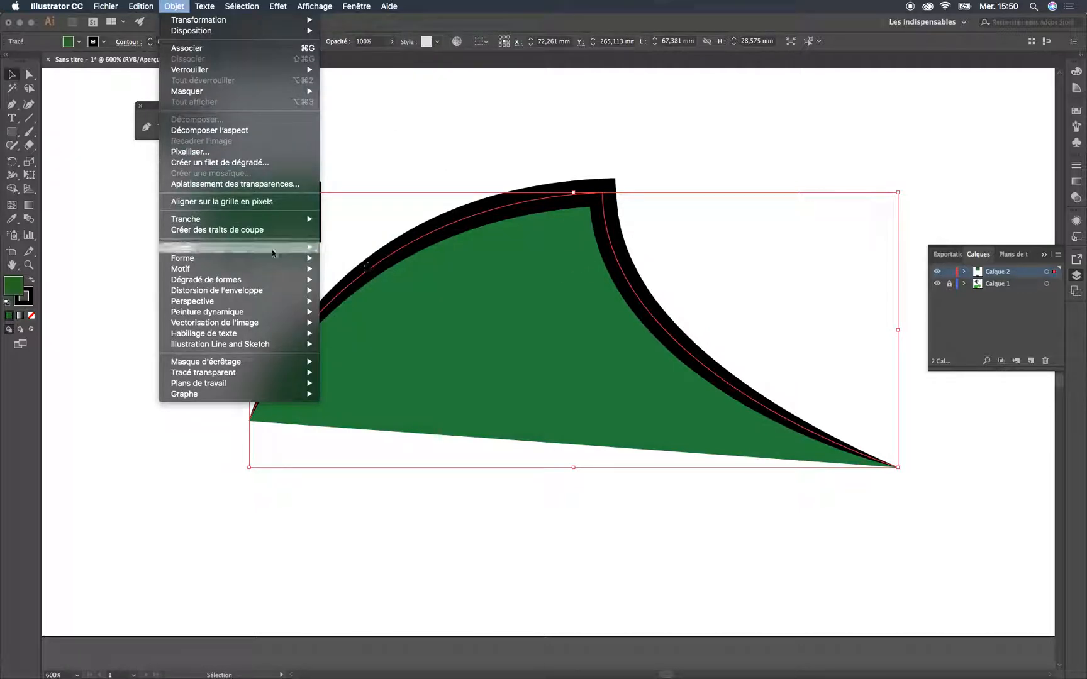
mouse_move(296, 247)
click(415, 275)
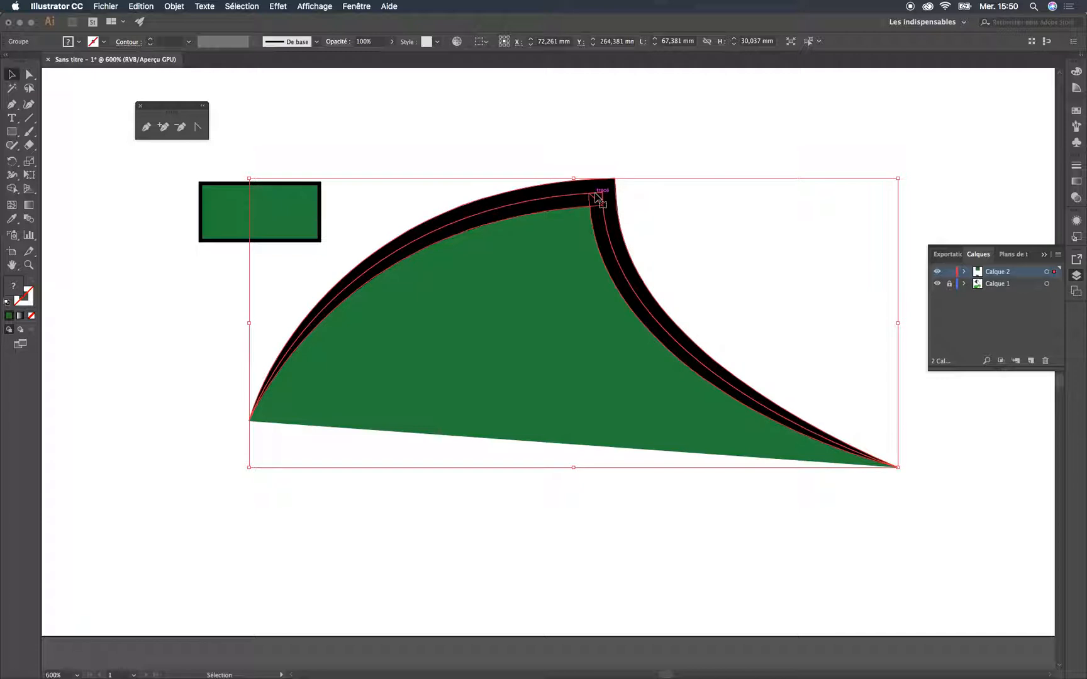
Examine the outlined stroke paths of the curved shape and the rectangle in isolation mode, and leave isolation
double_click(597, 196)
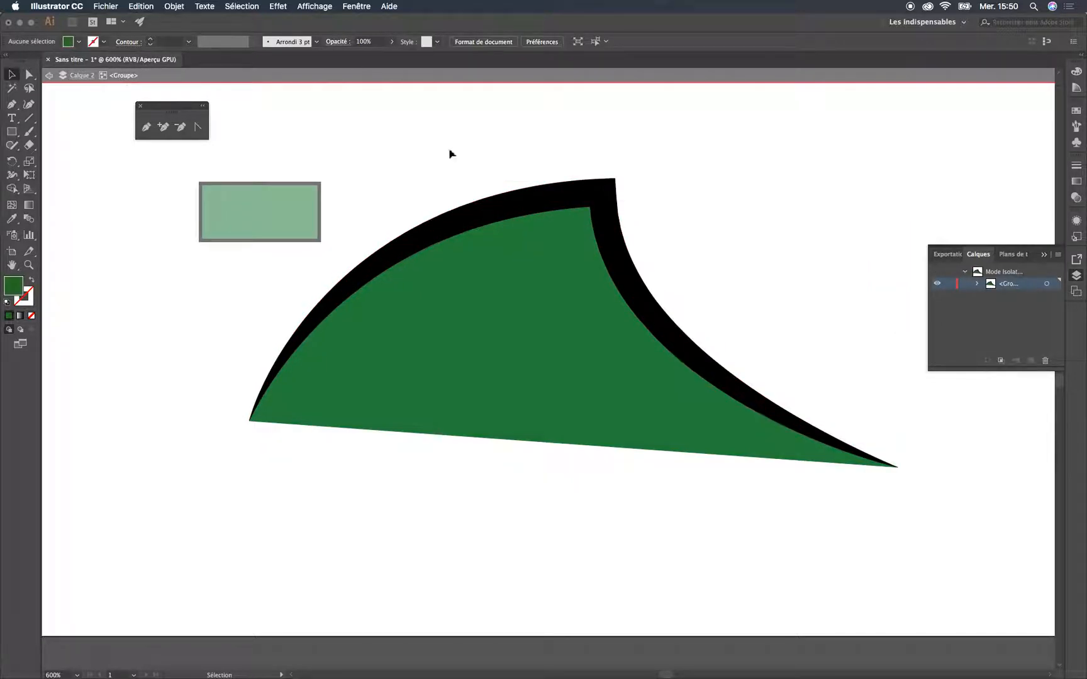
click(592, 195)
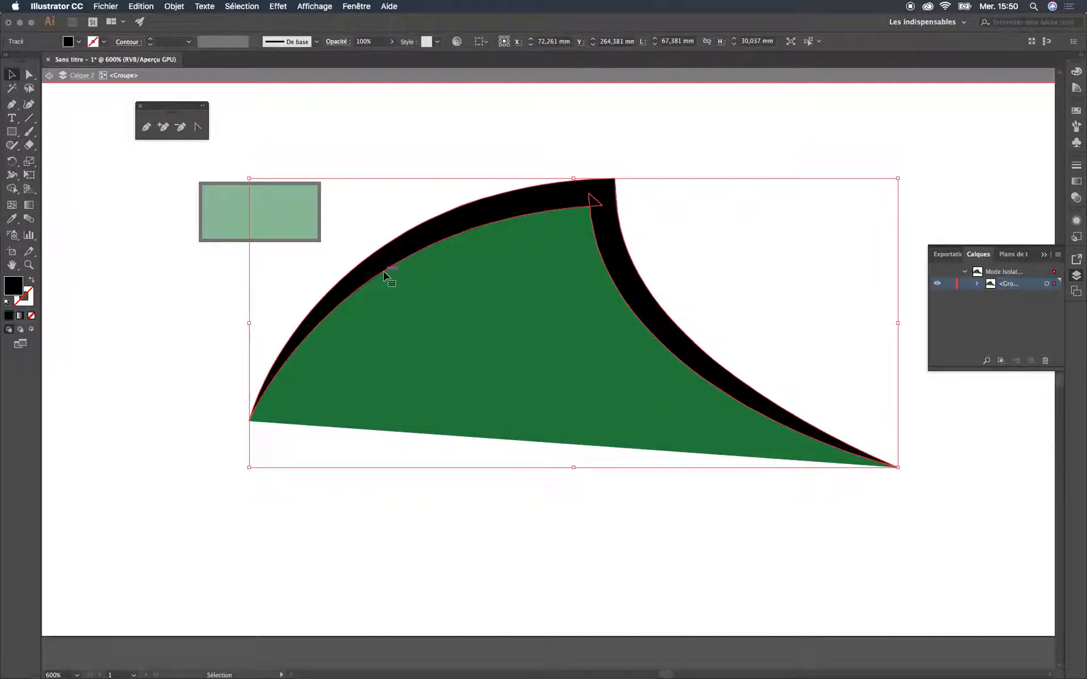
double_click(596, 201)
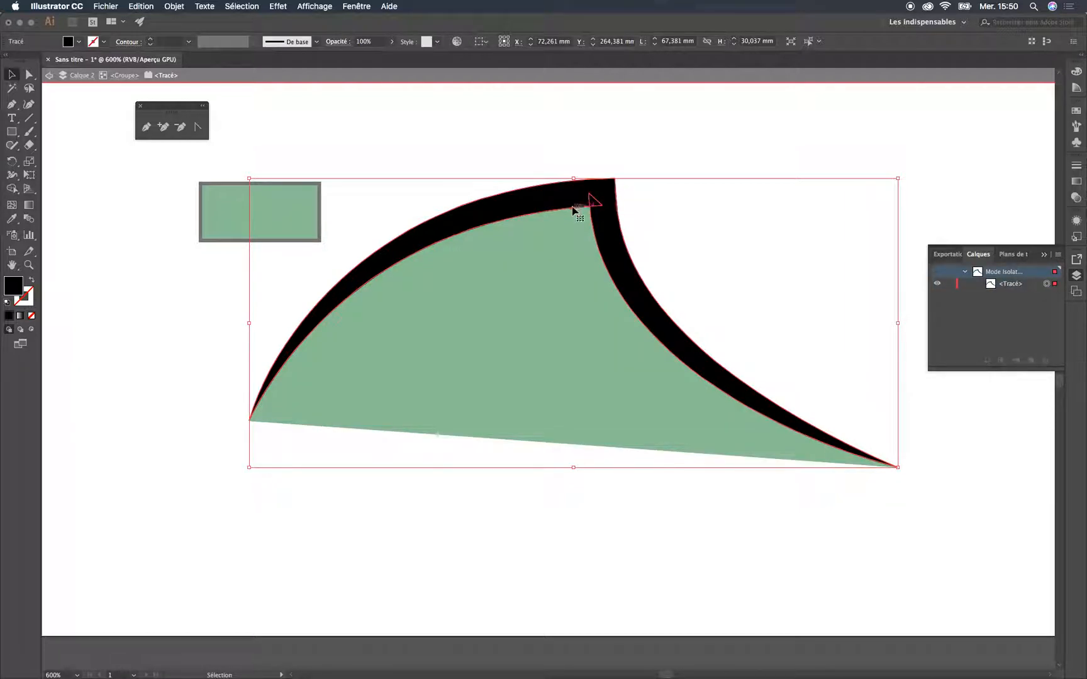
double_click(580, 143)
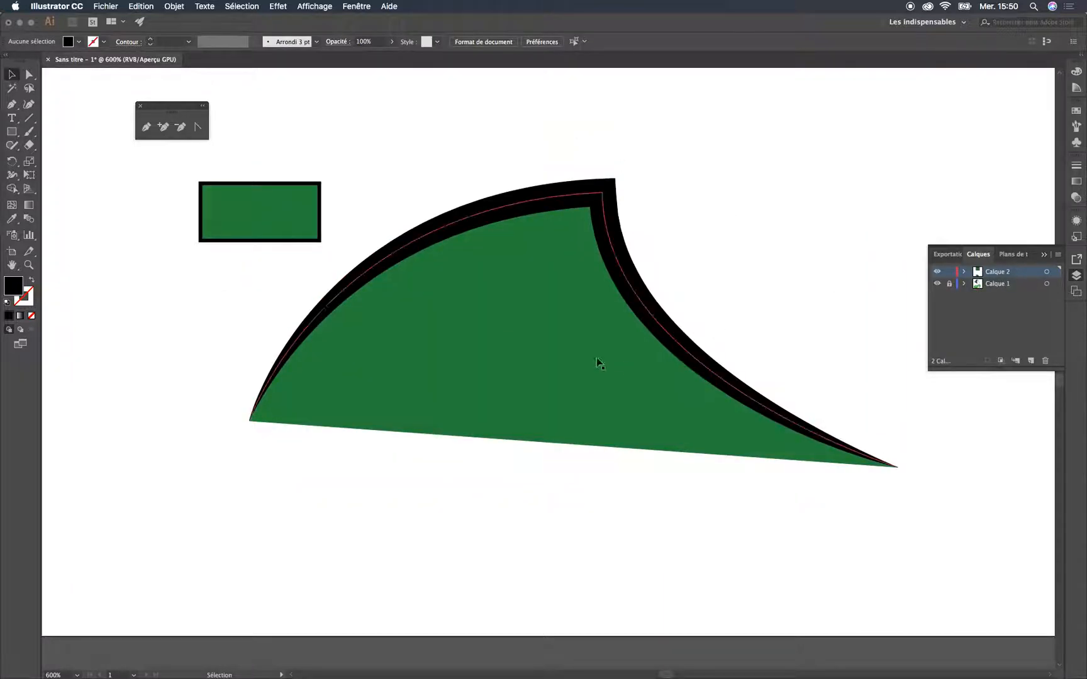
double_click(311, 227)
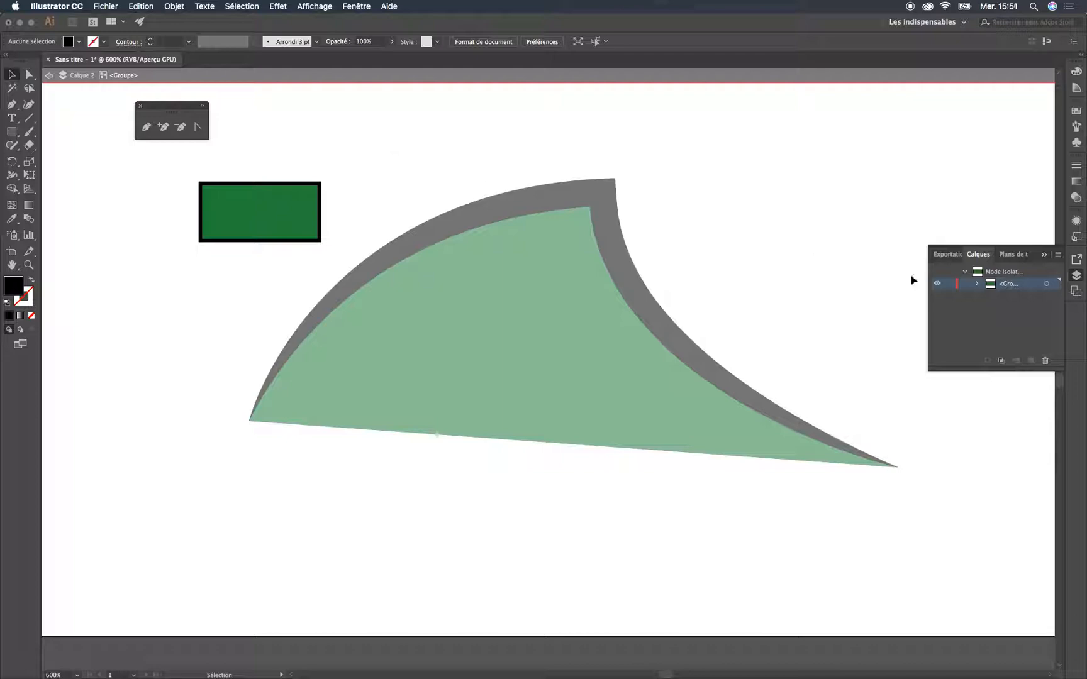
double_click(706, 148)
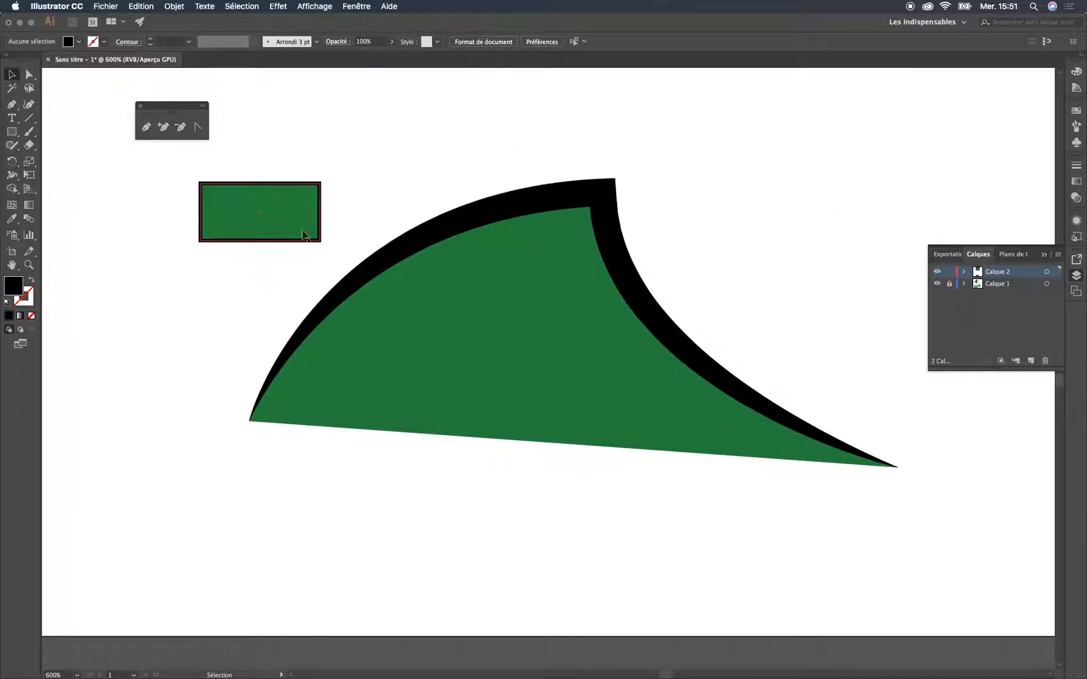
Draw a near-square rectangle about 12.4 × 12.8 mm above the shape's right side and copy the small rectangle's green fill onto it
click(11, 131)
mouse_move(728, 116)
mouse_down()
mouse_move(803, 233)
mouse_move(849, 239)
mouse_up()
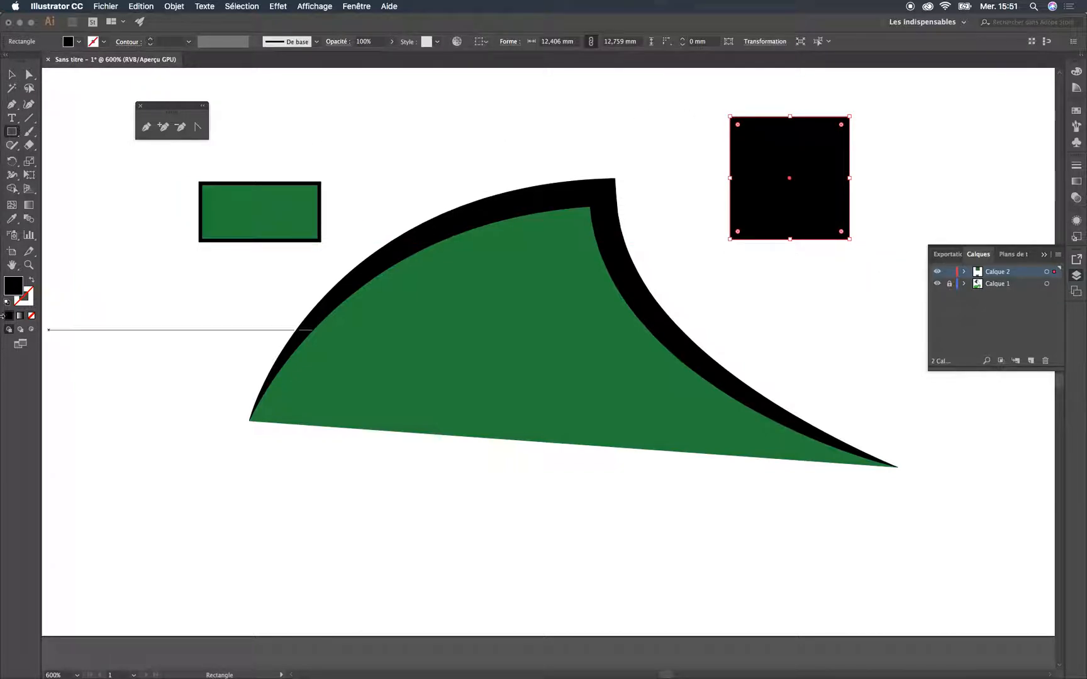
click(11, 219)
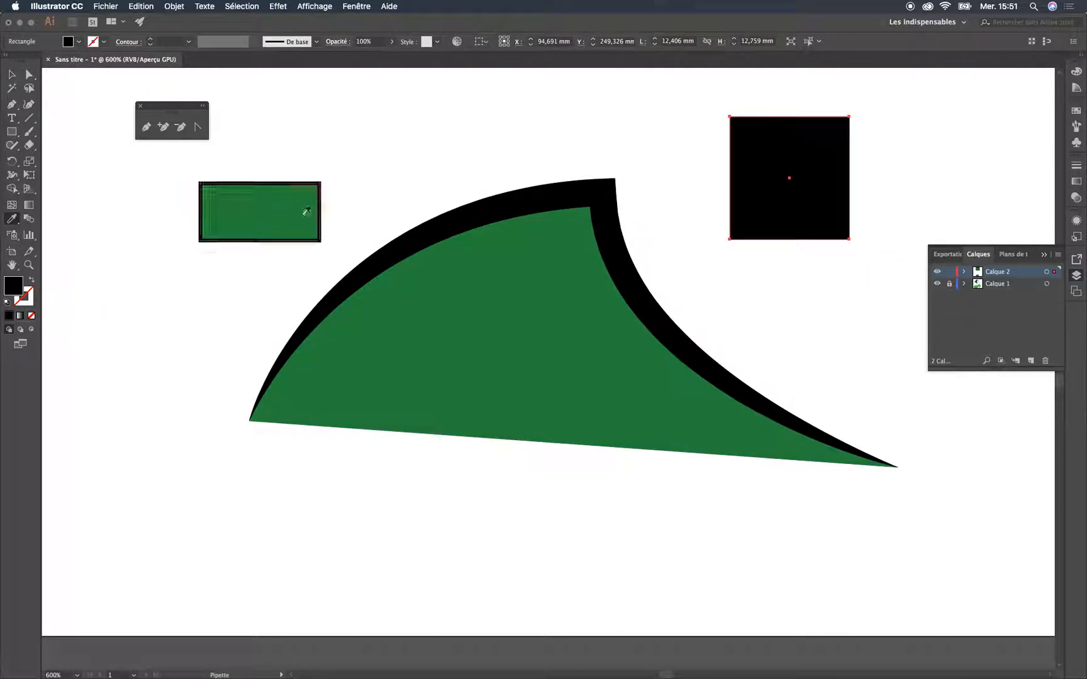
click(272, 207)
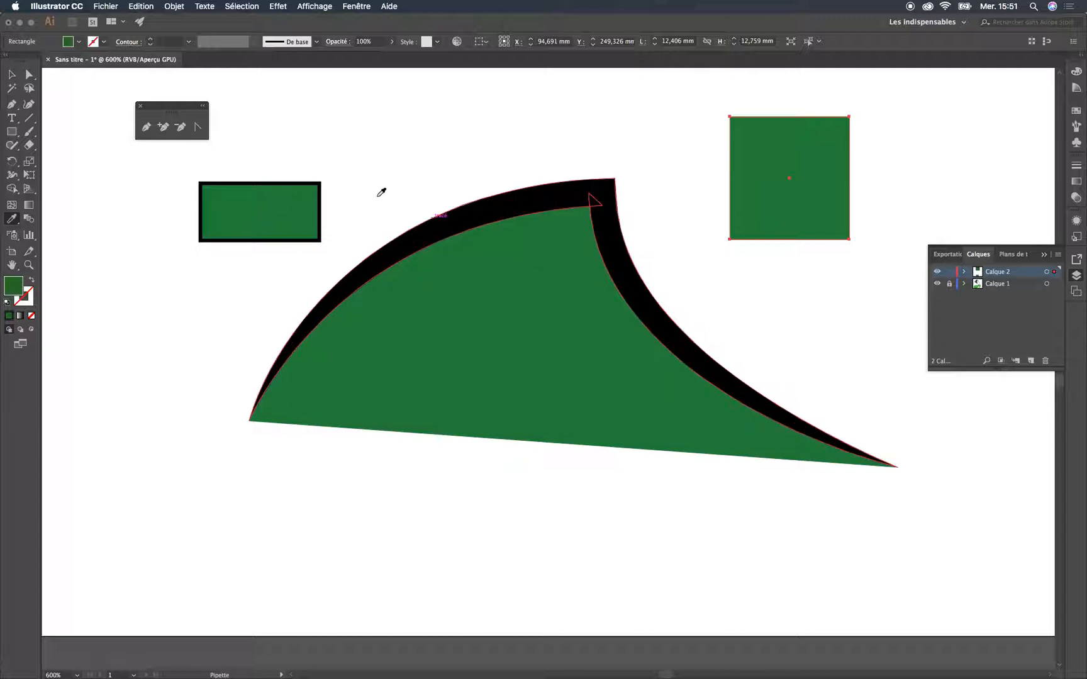
Give the green square above the shape's right side a 2 pt black stroke
click(11, 74)
click(906, 193)
click(783, 181)
click(939, 128)
click(820, 188)
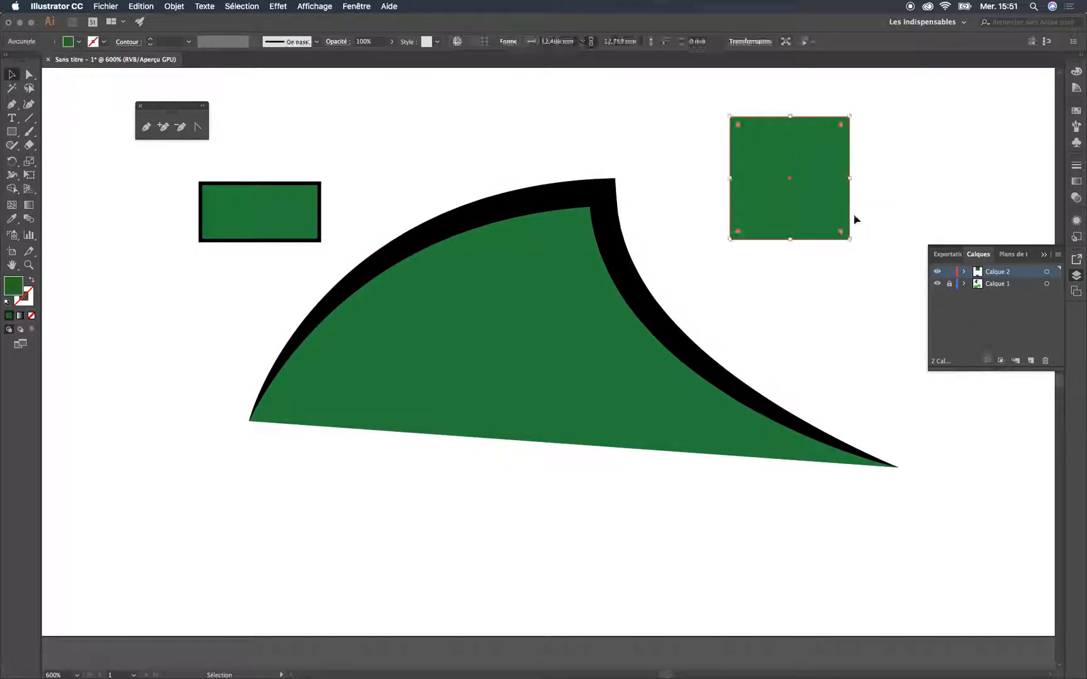
click(191, 42)
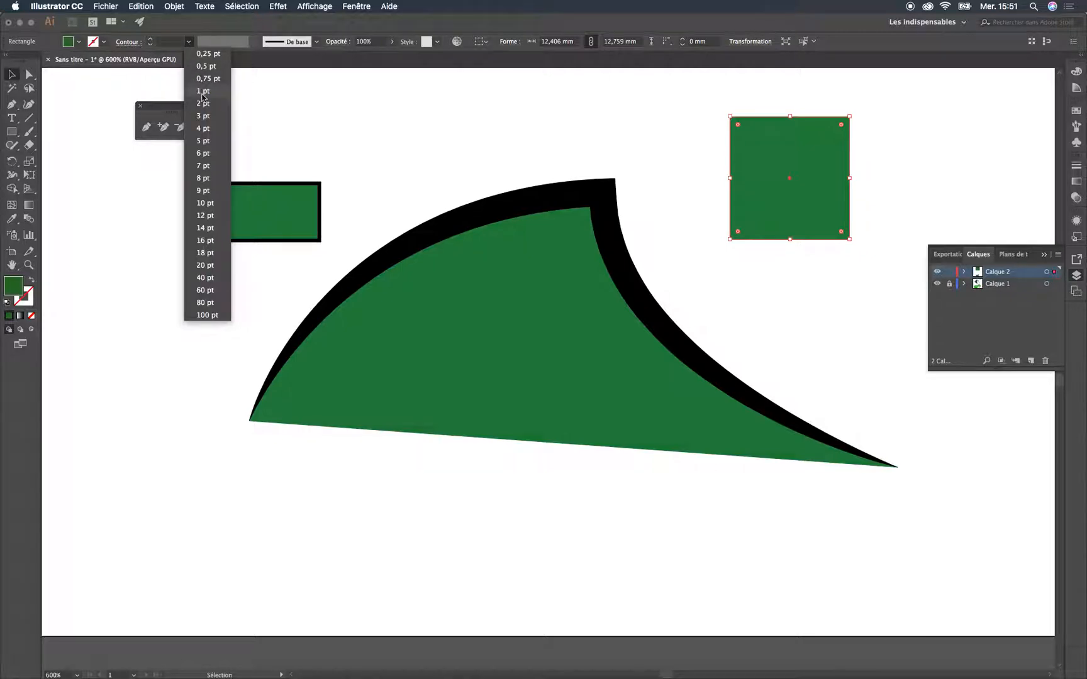
click(211, 107)
click(937, 196)
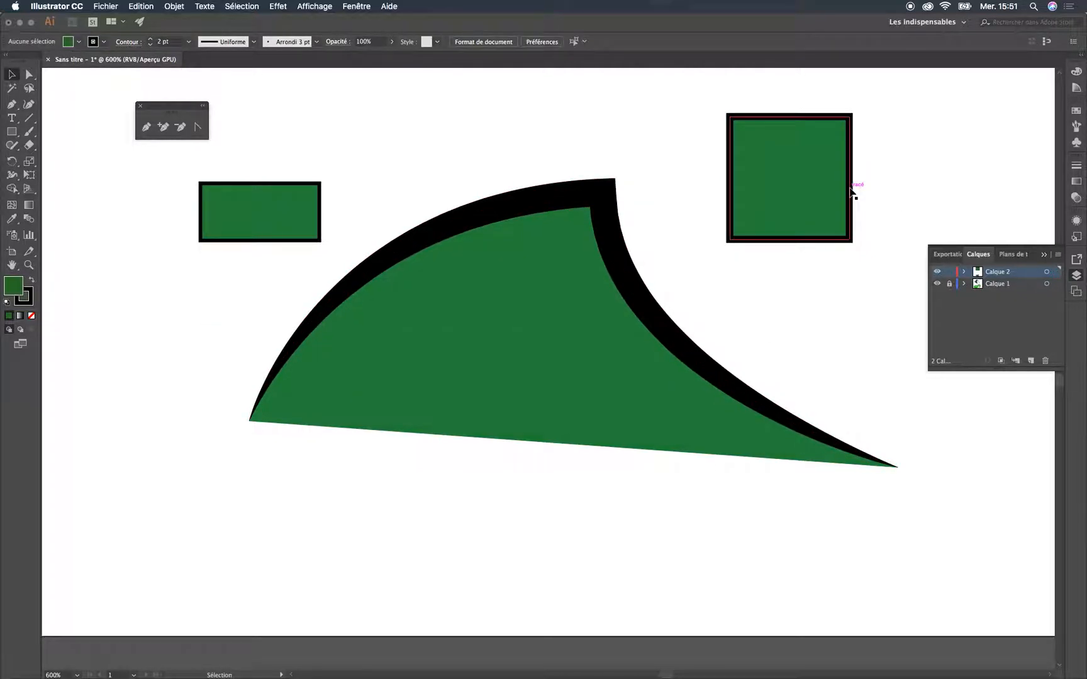
Duplicate the stroked green square and place the copy overlapping the original's lower-right corner
click(815, 193)
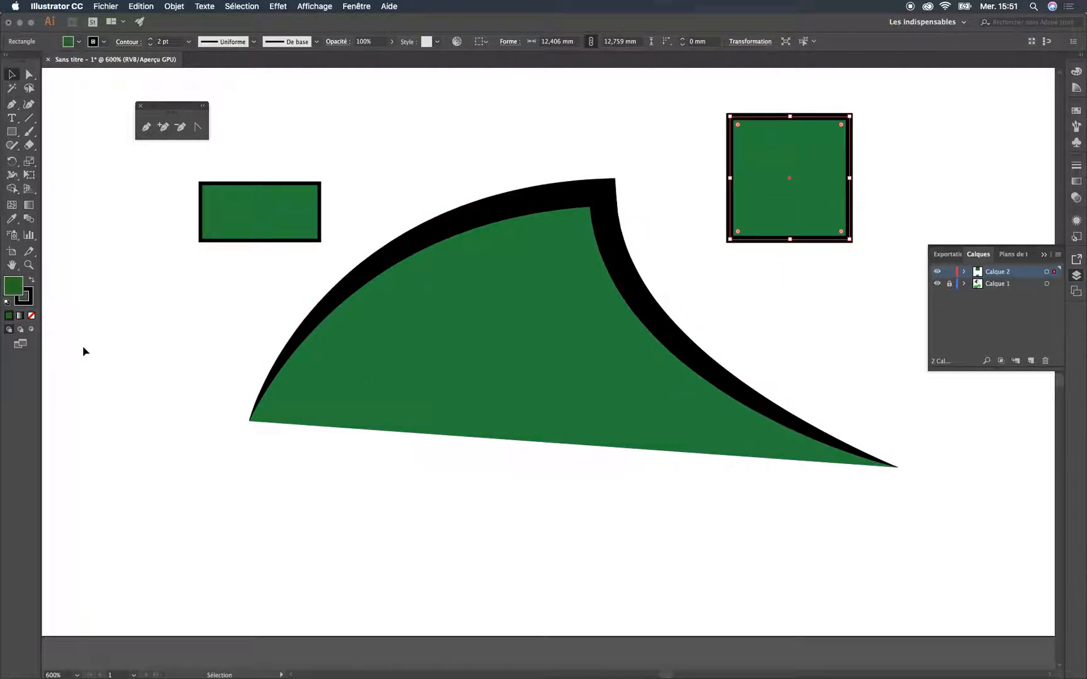
key(super+v)
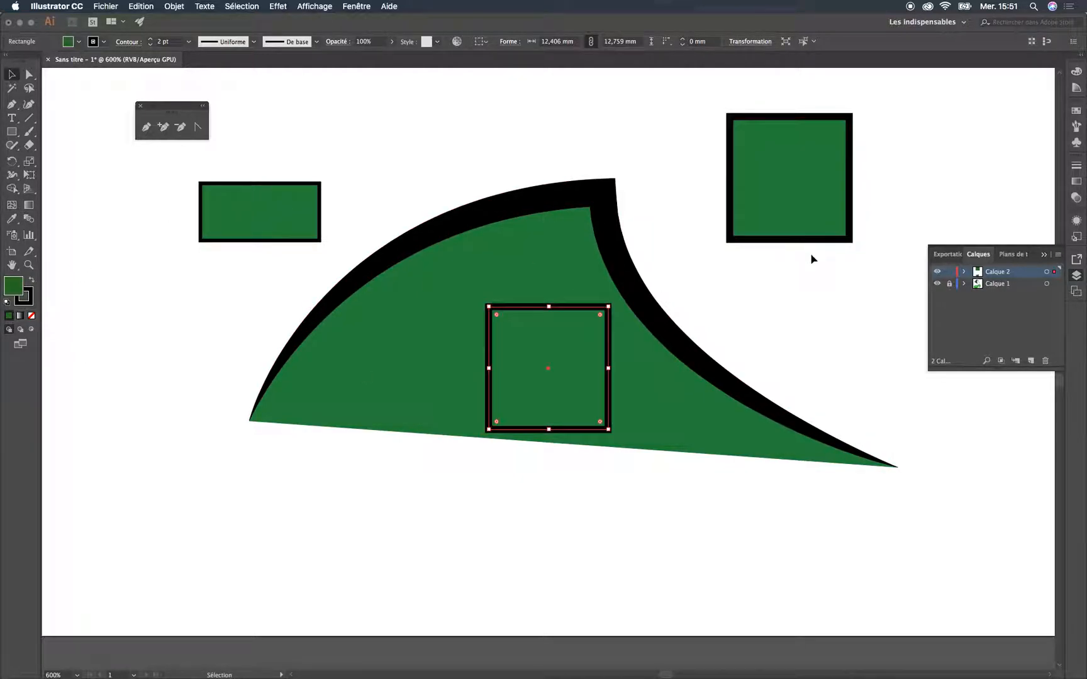
drag(555, 395, 850, 266)
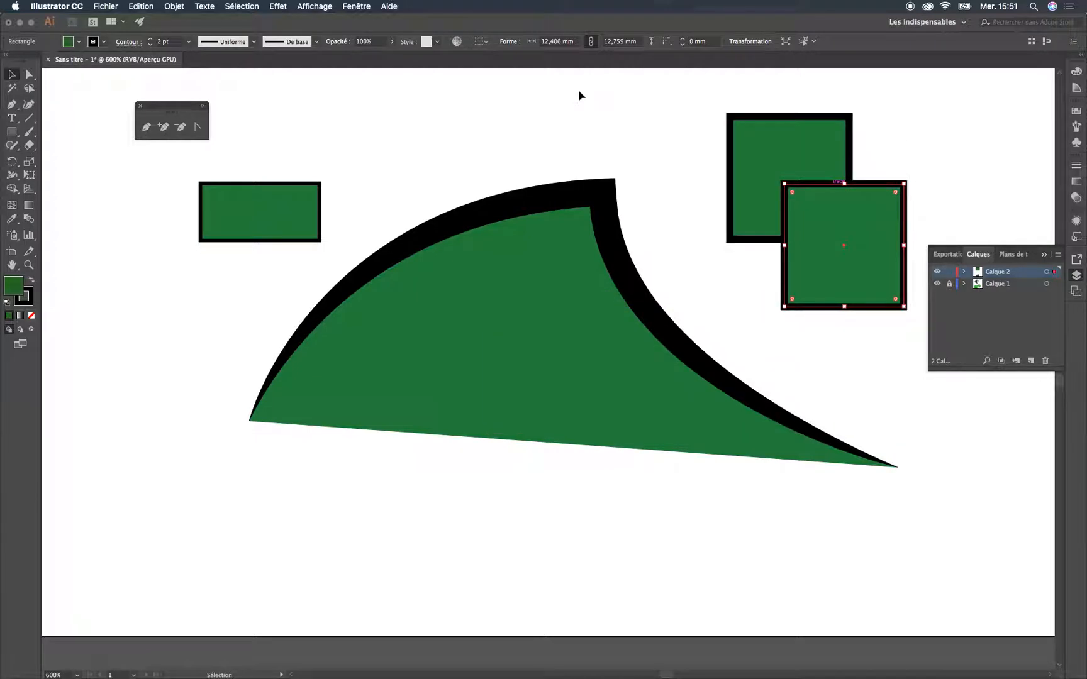
Convert the duplicated square's 2 pt stroke to outlines
click(184, 5)
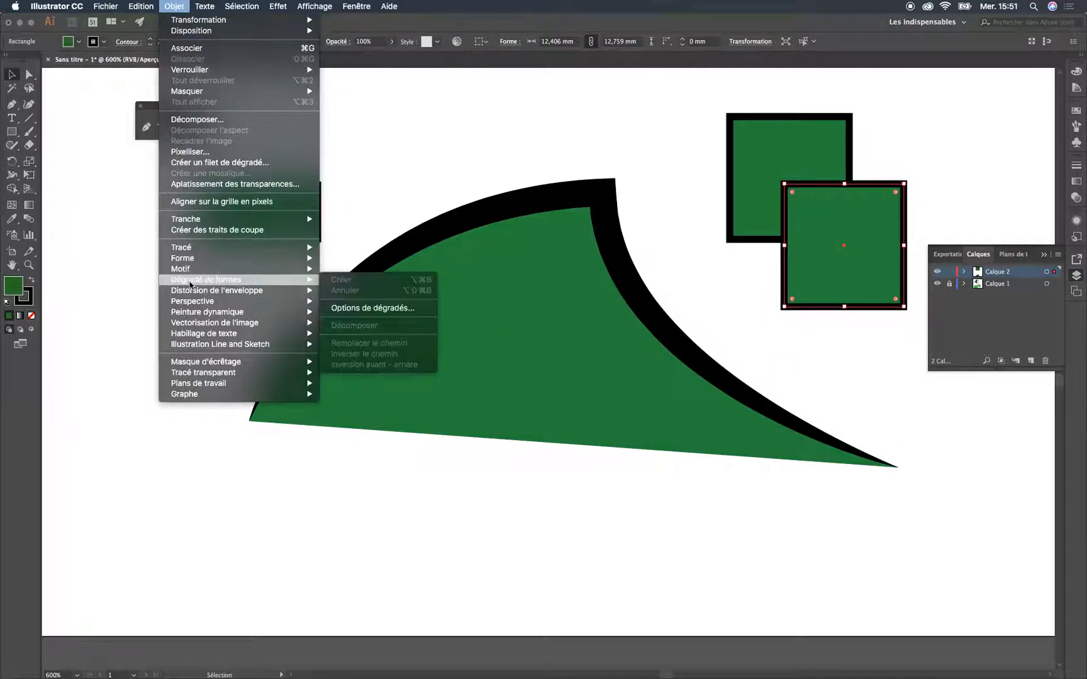
mouse_move(266, 249)
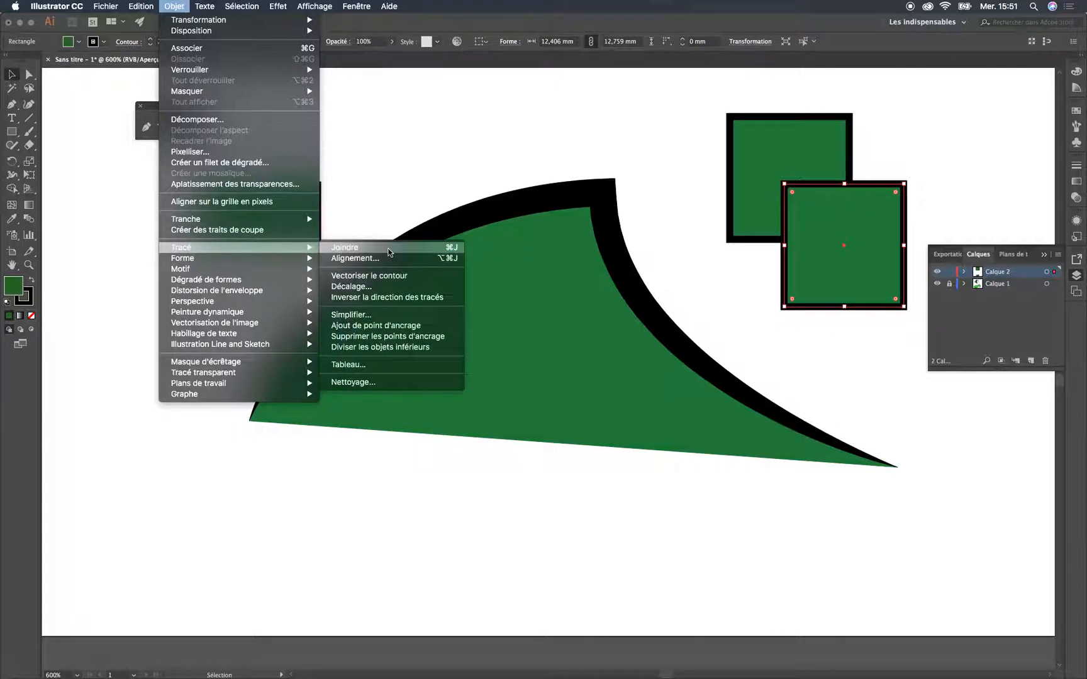
click(407, 277)
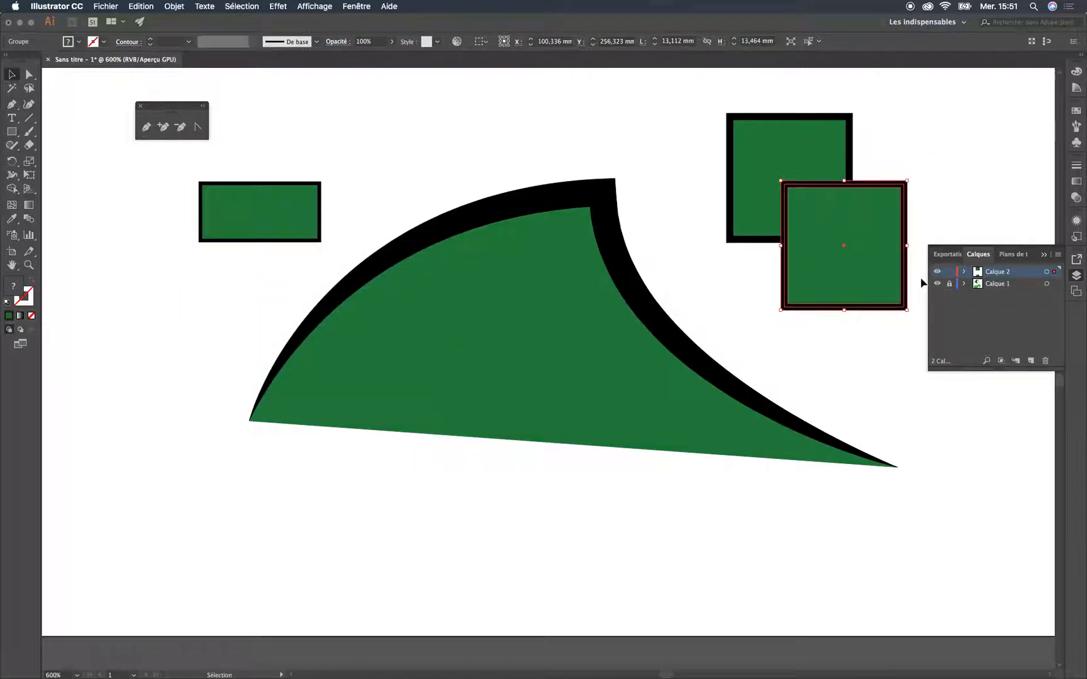
Scale the two overlapping squares together down to about 8.7 × 9.5 mm overall
drag(942, 120, 723, 243)
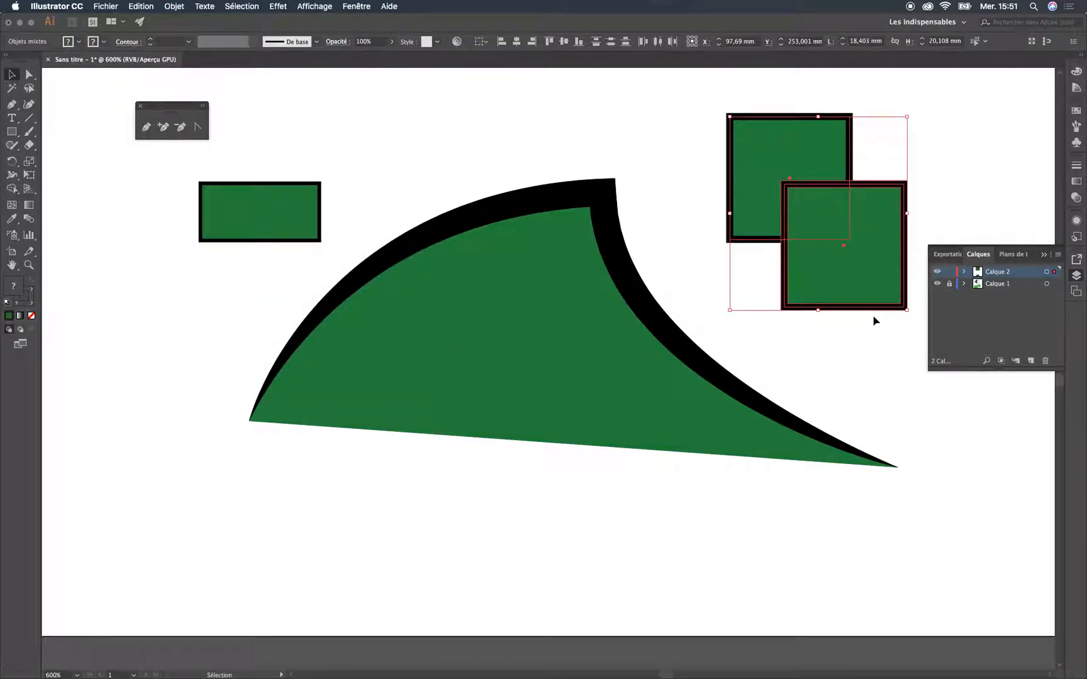
drag(906, 310, 814, 208)
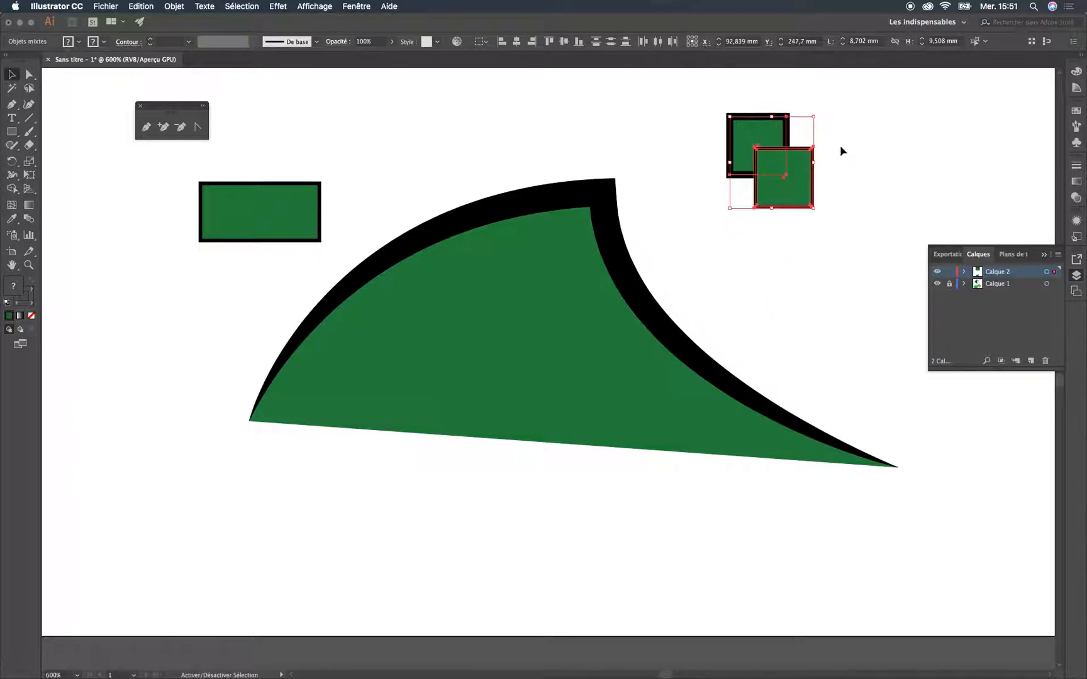
click(831, 158)
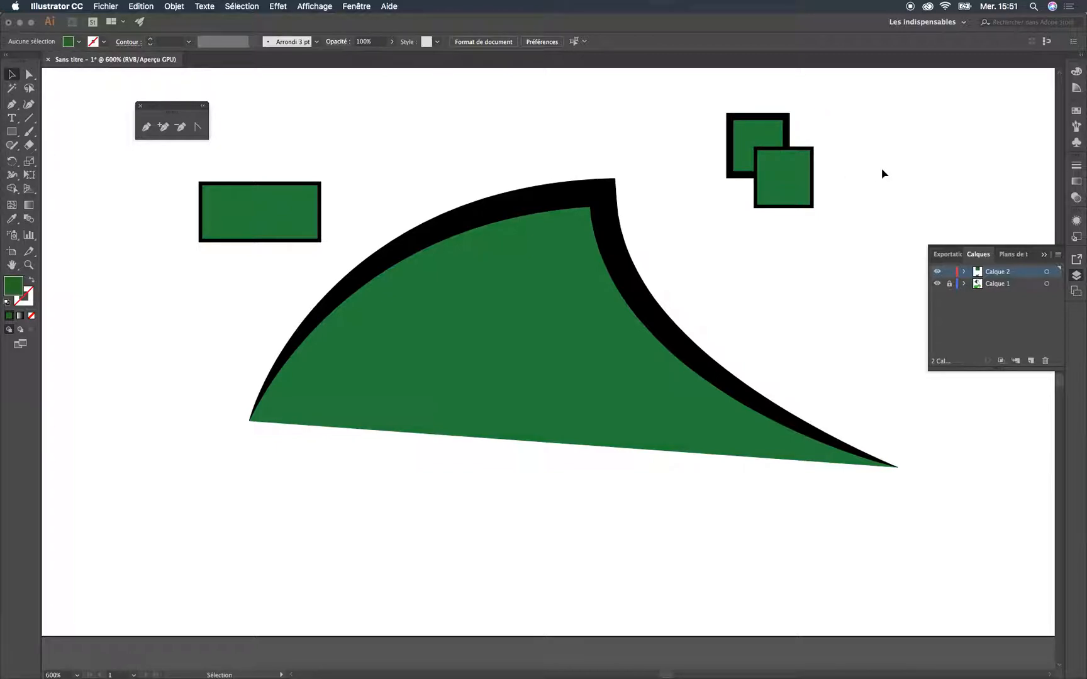
Display the Pathfinder options
scroll(636, 346, up, 5)
scroll(636, 346, right, 3)
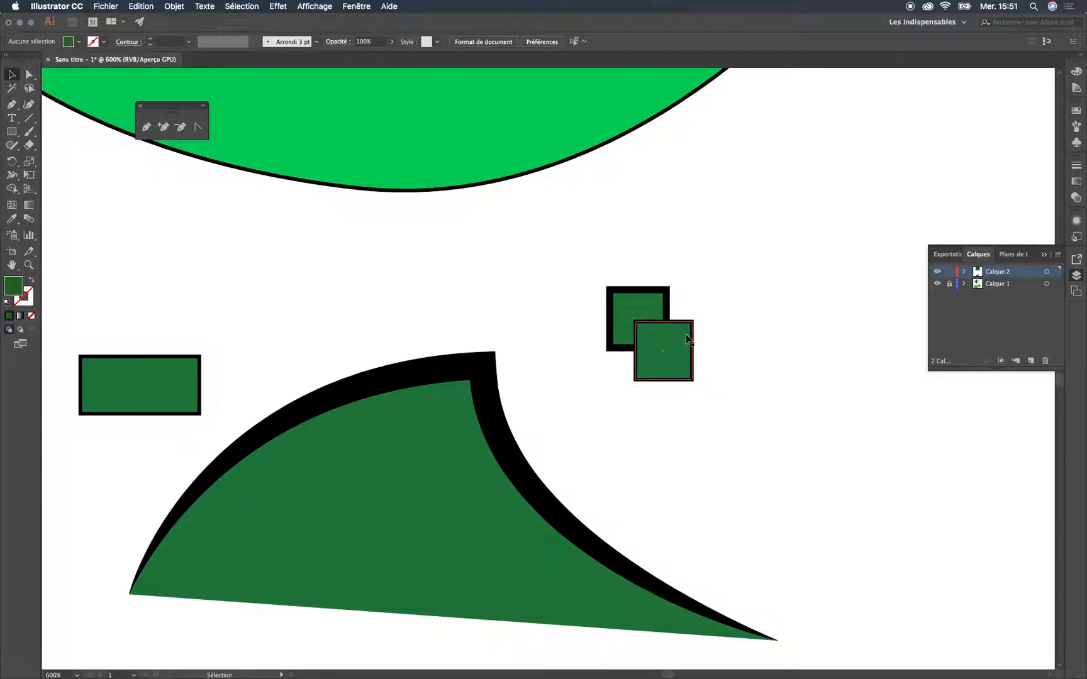
click(314, 6)
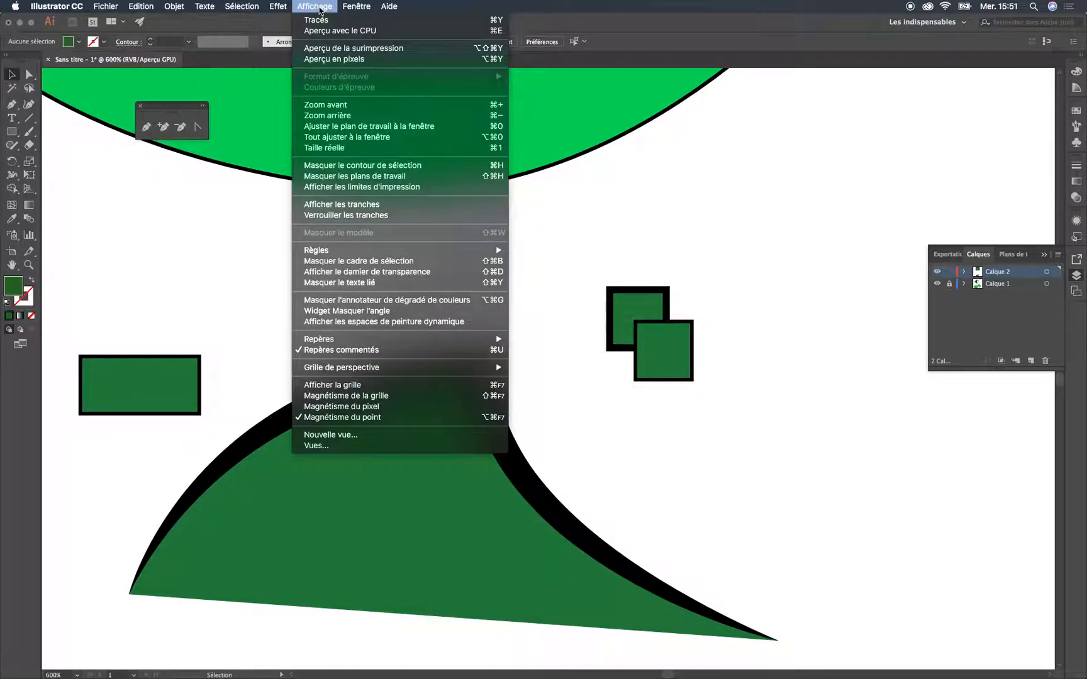
mouse_move(356, 7)
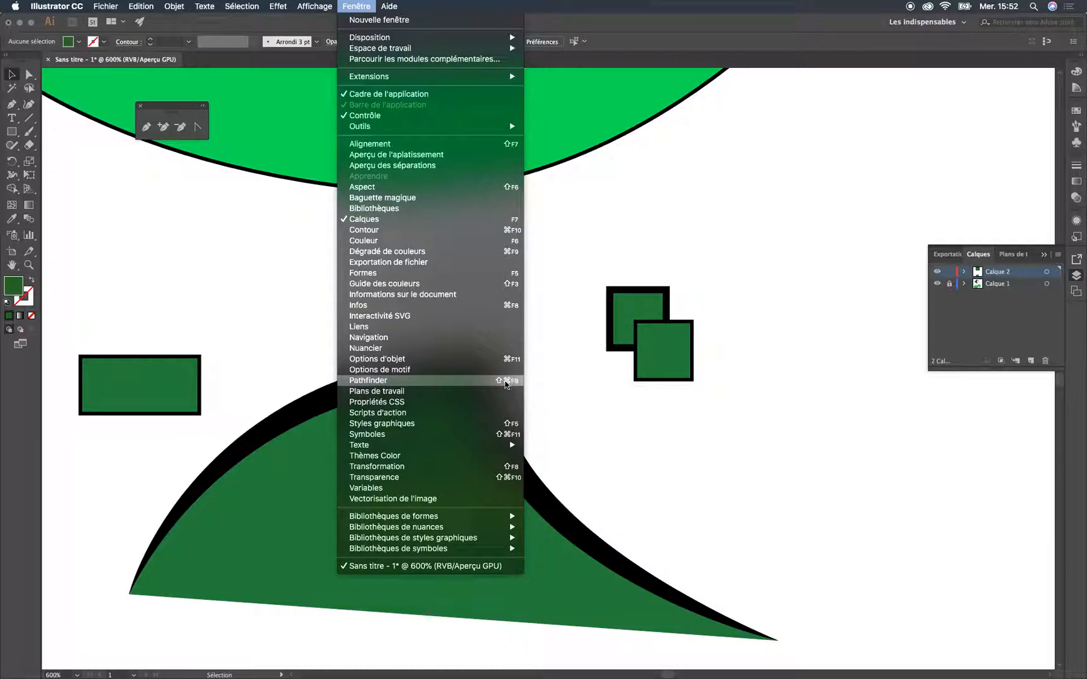
click(373, 381)
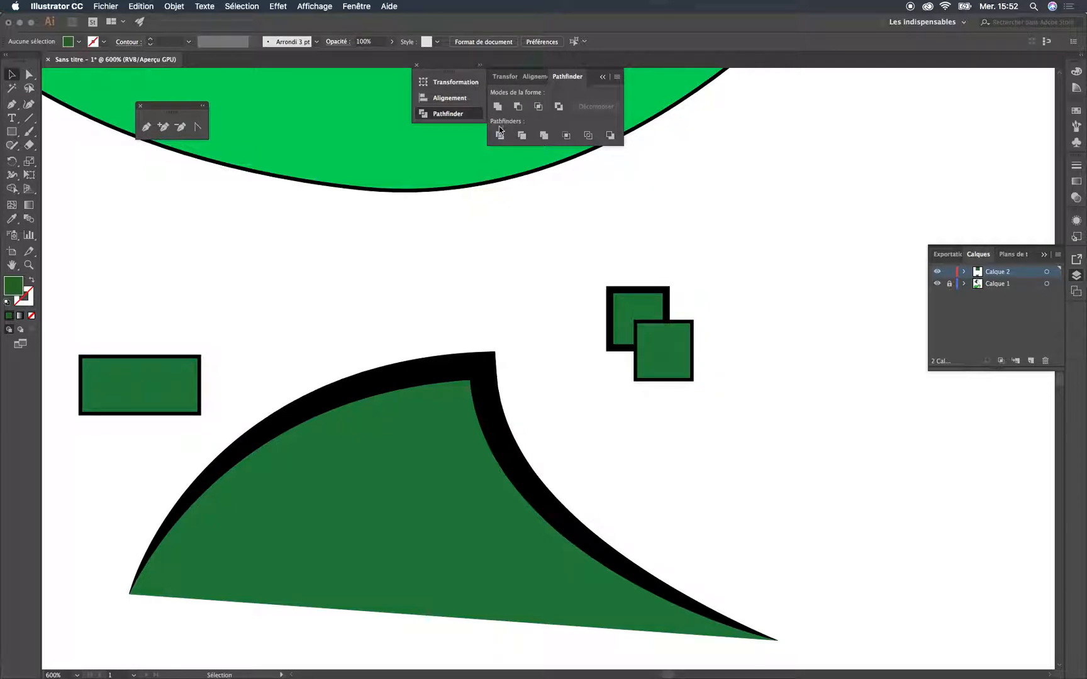
Try the Divide pathfinder on the two overlapping squares, and undo it
drag(602, 359, 679, 252)
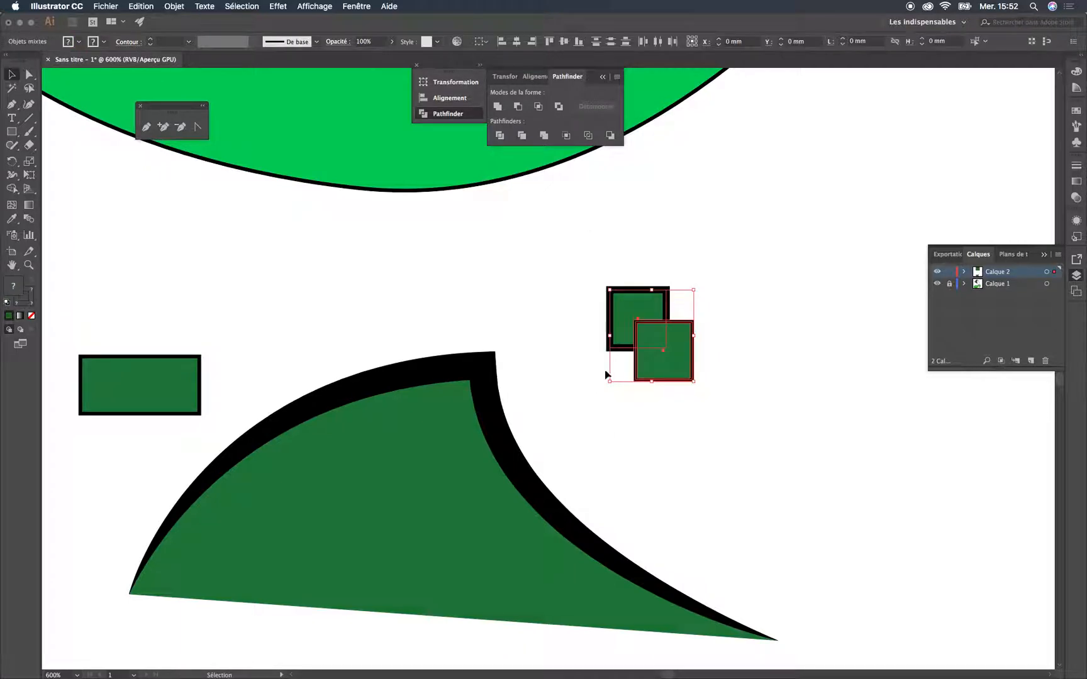
click(499, 135)
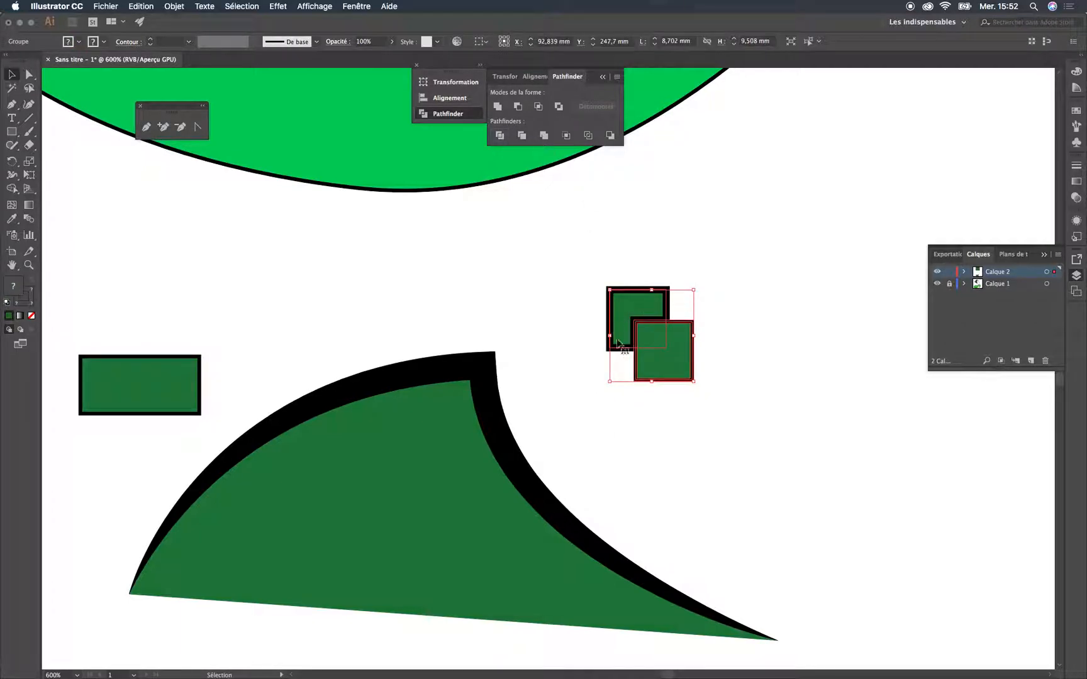
key(super+z)
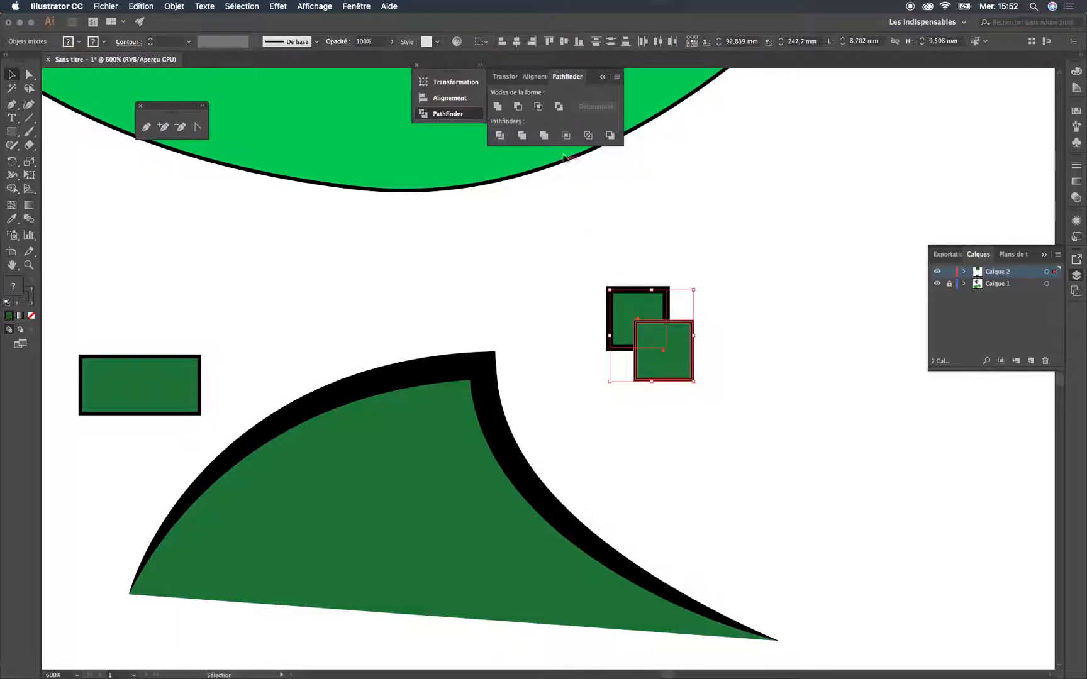
Try the Trim pathfinder on the two squares, pull the cut rear piece away in isolation mode, and undo both
click(522, 135)
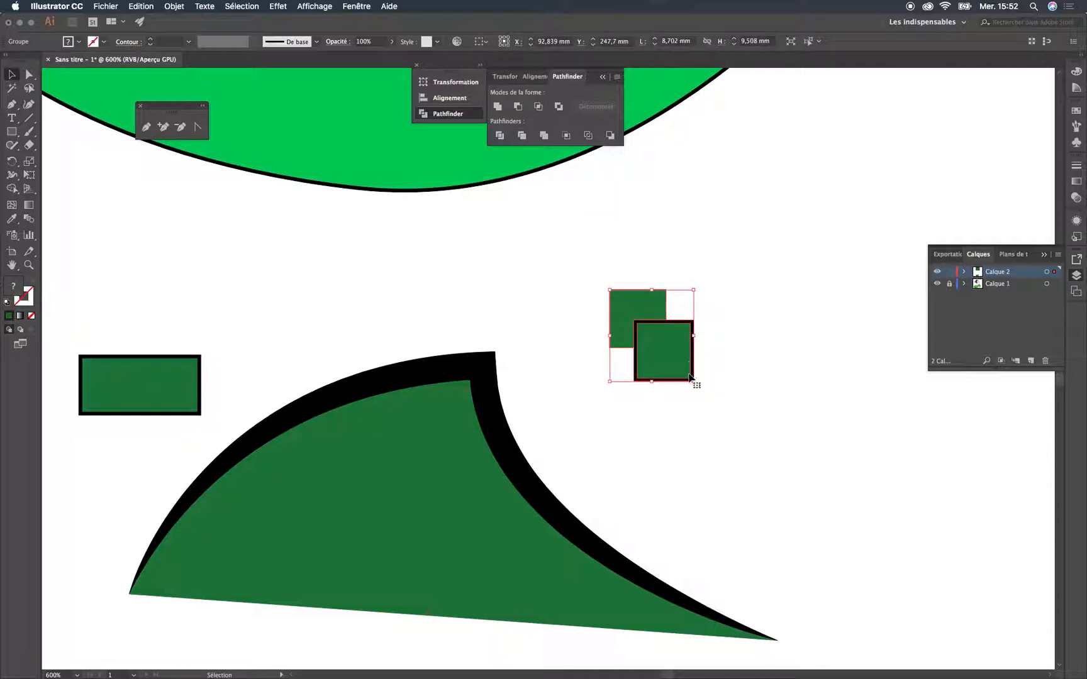
click(761, 354)
click(638, 300)
double_click(646, 306)
click(646, 306)
drag(646, 308, 621, 290)
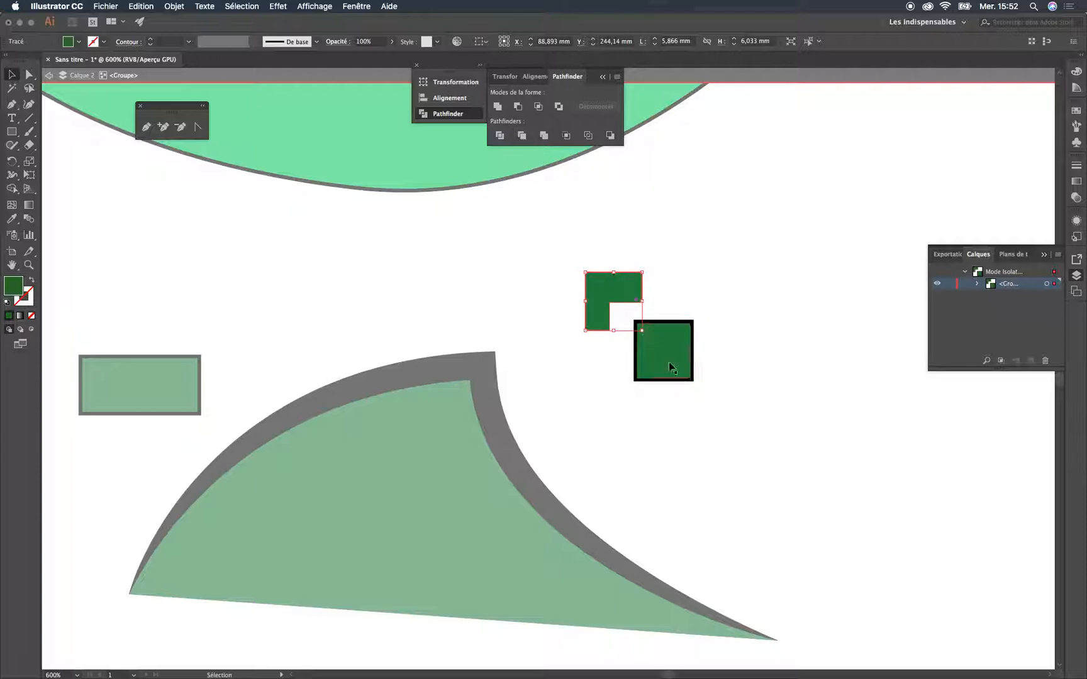
key(super+z)
key(super+z)
click(727, 244)
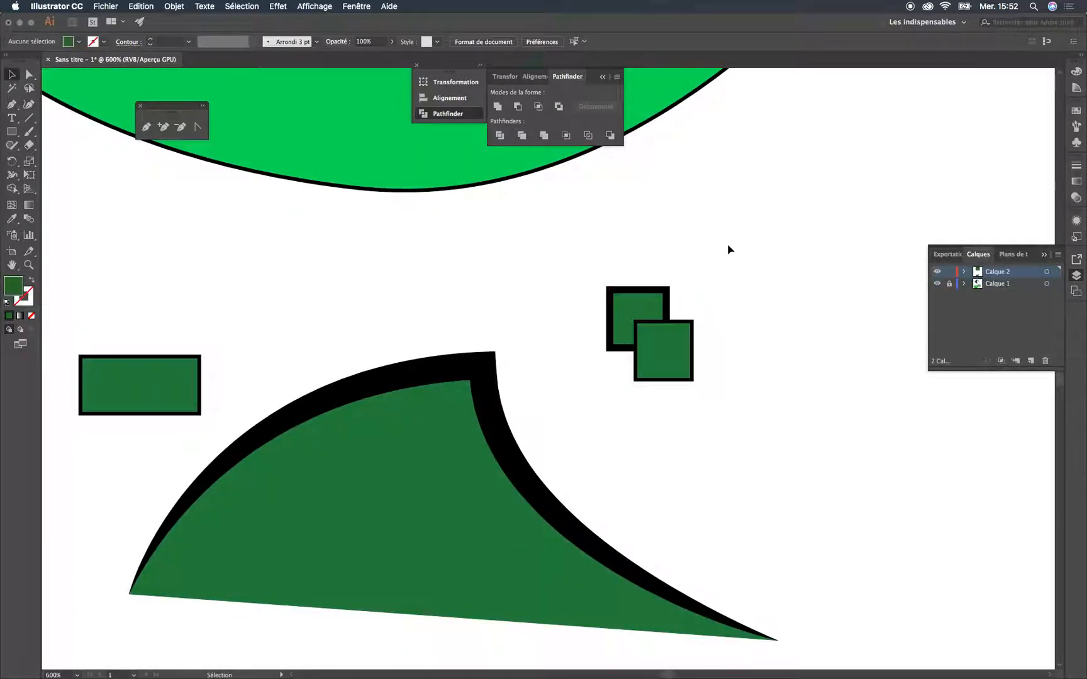
Try uniting the two overlapping squares into a single shape, and undo the union
drag(729, 318, 626, 358)
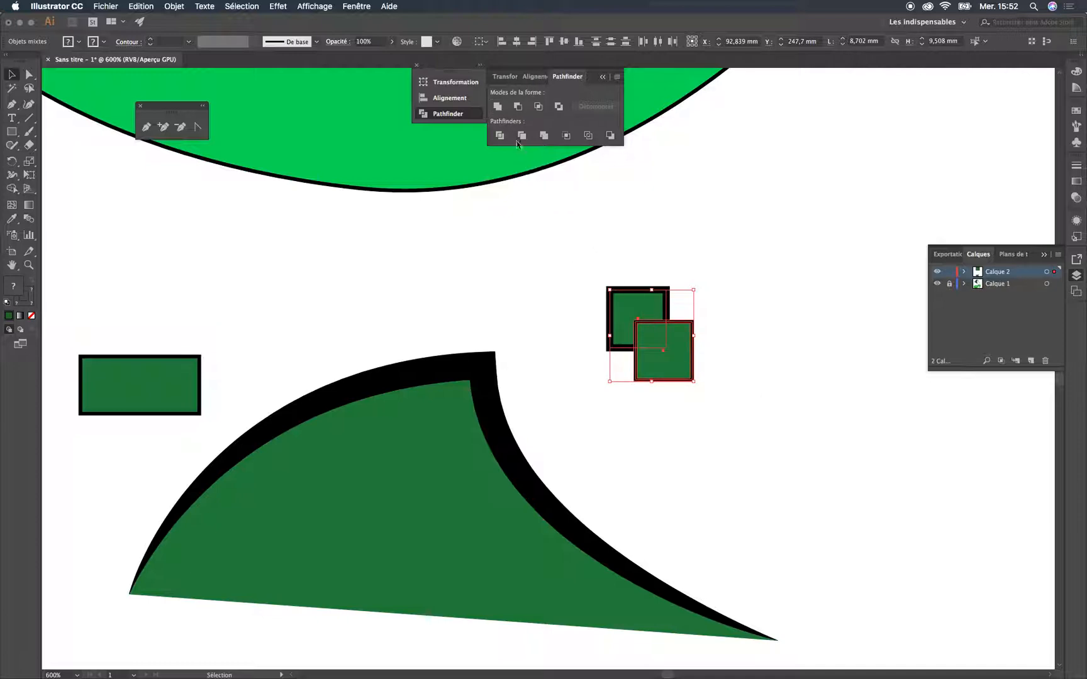
click(498, 110)
click(785, 376)
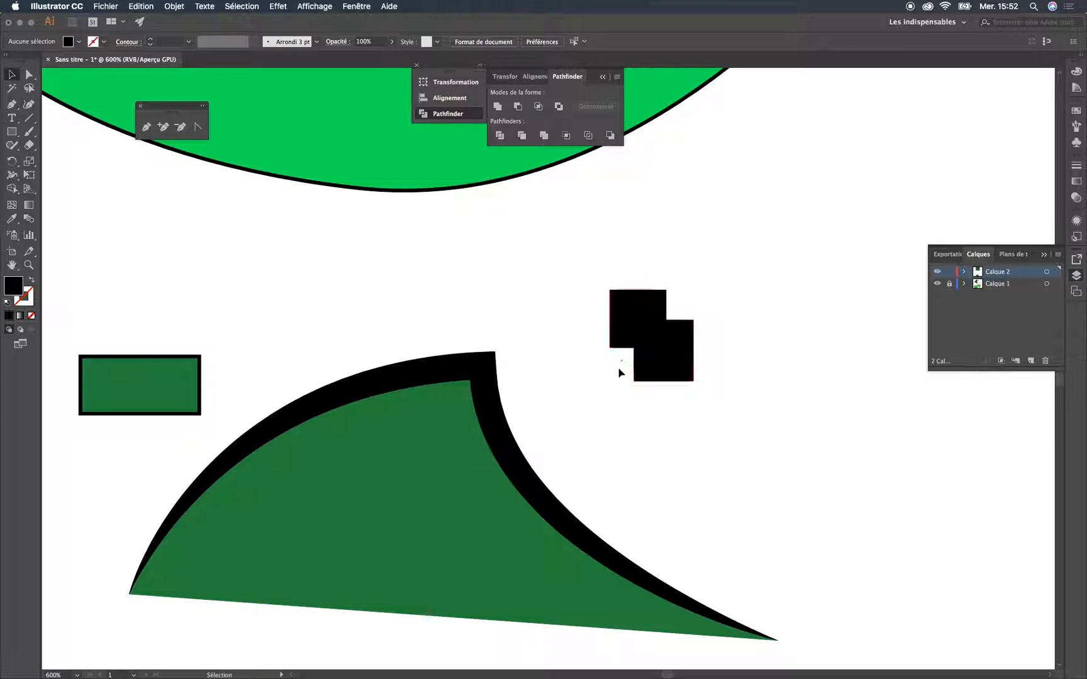
click(680, 359)
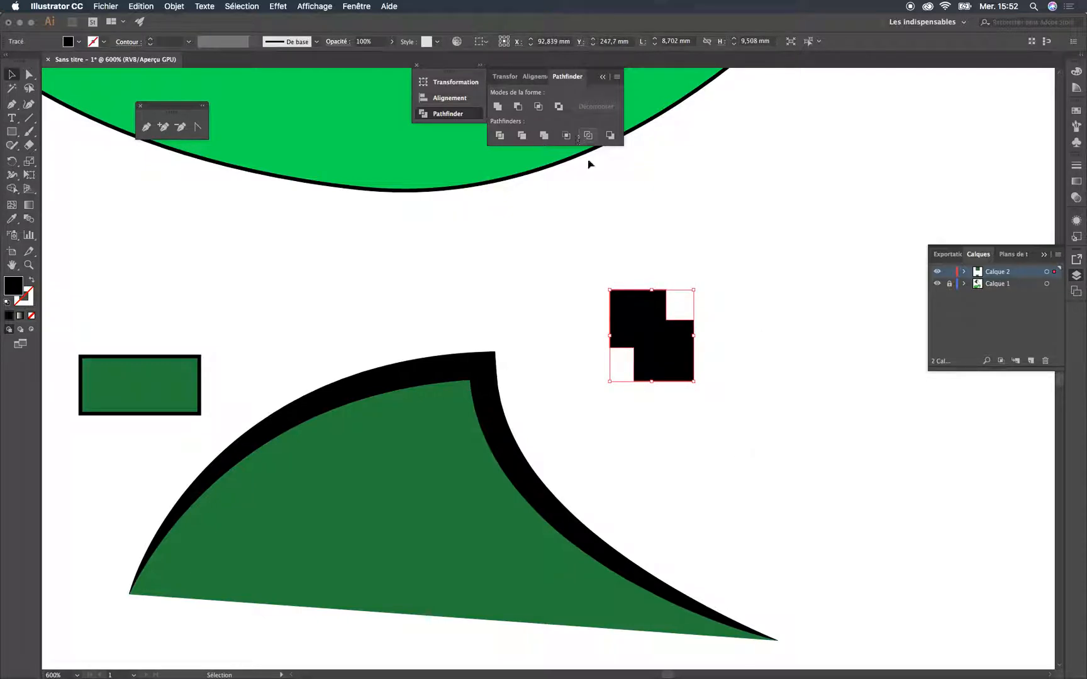
key(super+z)
Try the Minus Front, Intersect and Exclude shape modes in turn on the two squares, undoing each one
click(518, 107)
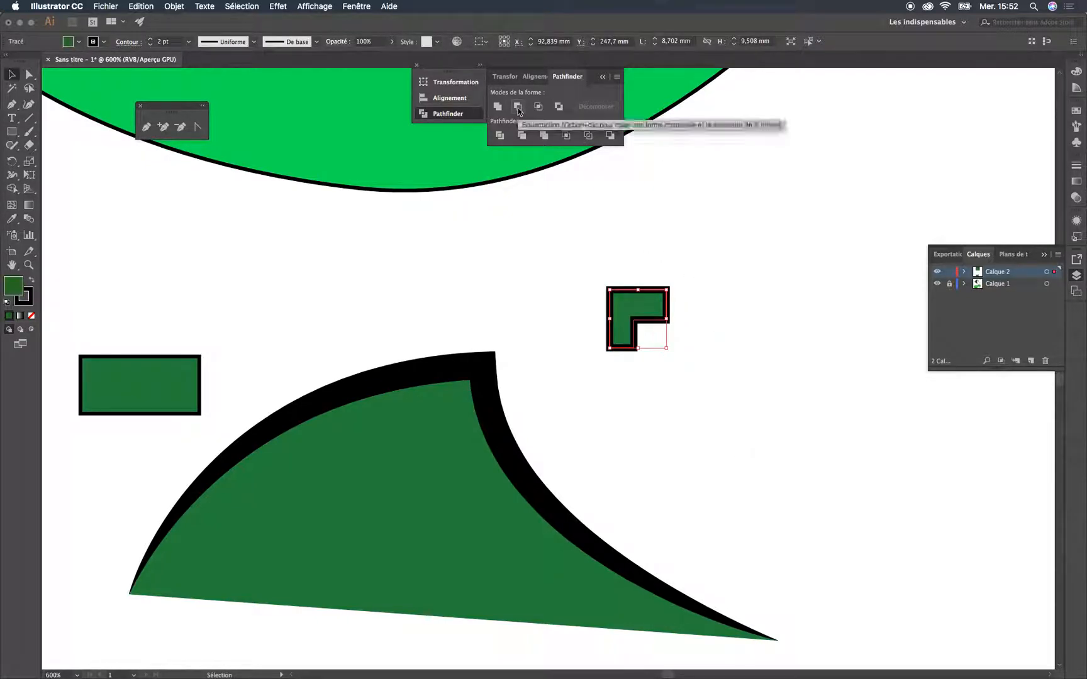
key(super+z)
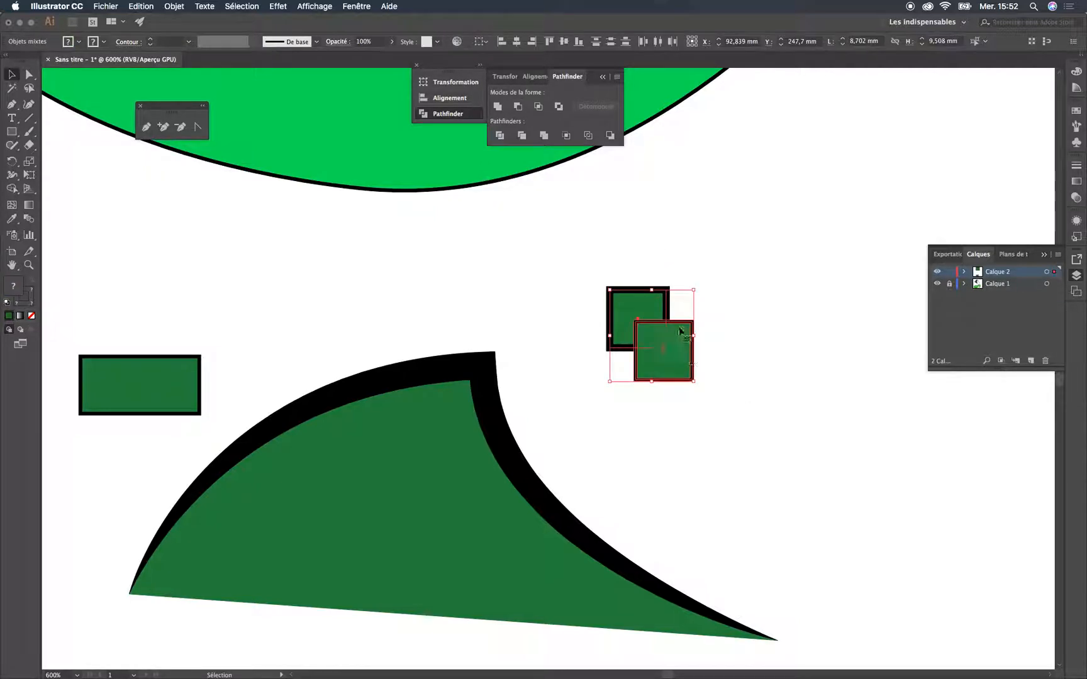
click(539, 107)
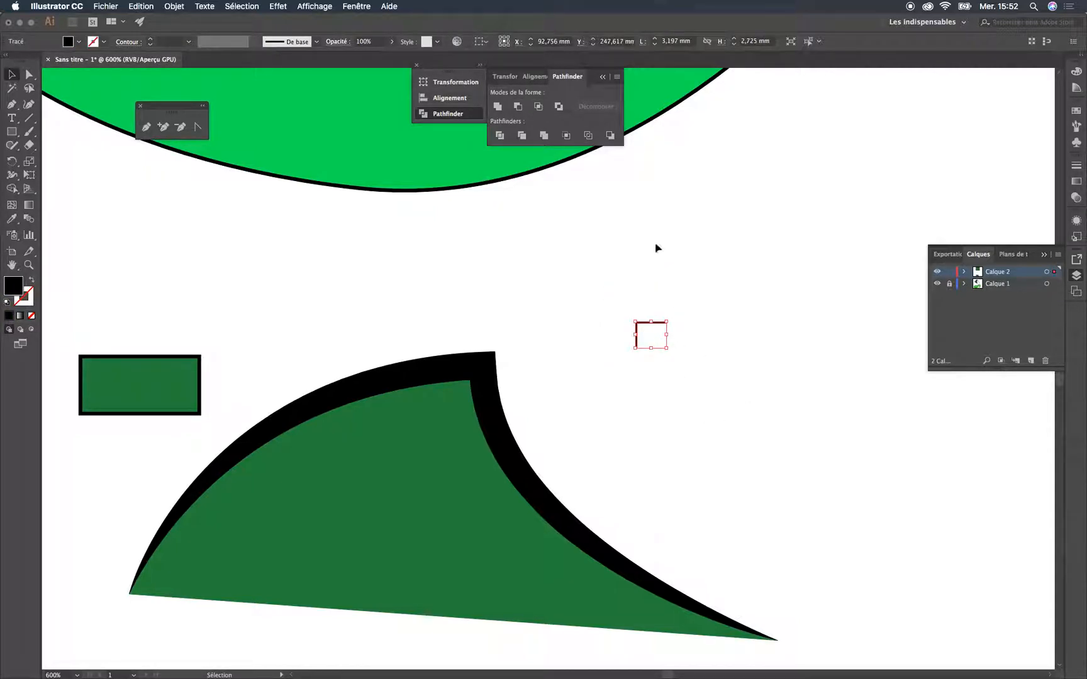
key(super+z)
click(558, 107)
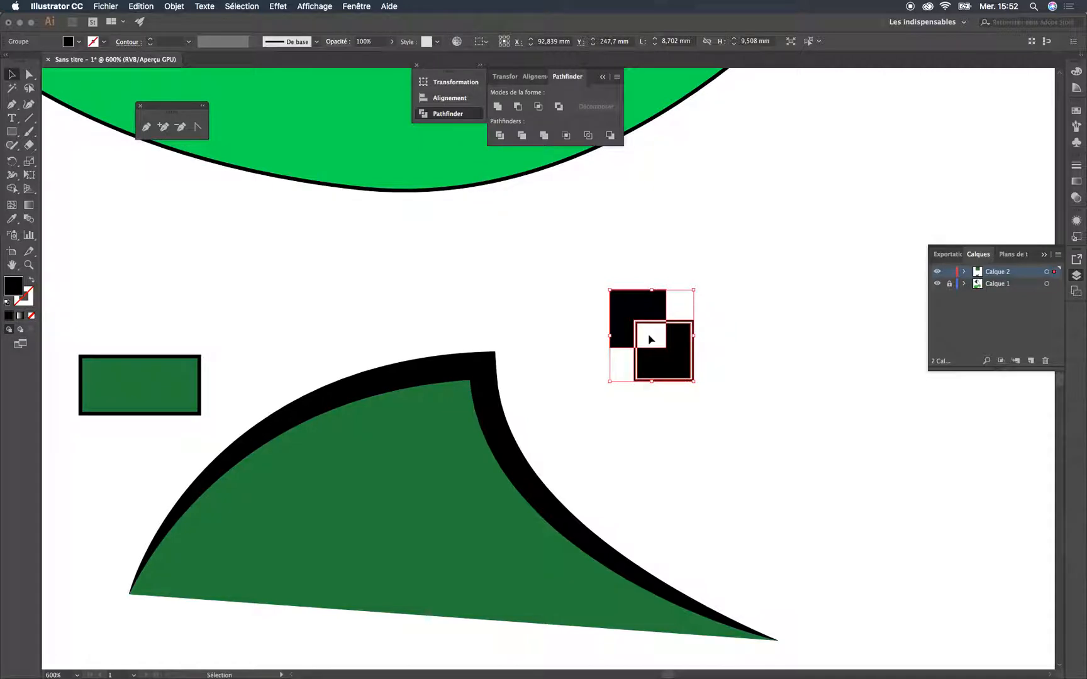
key(super+z)
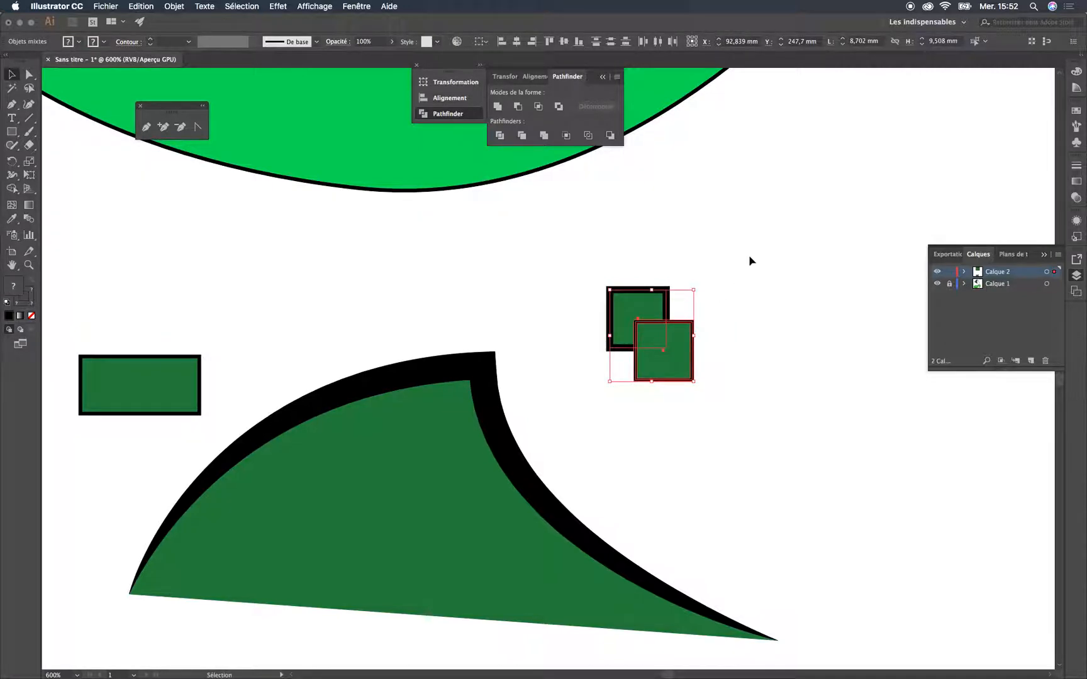
click(735, 278)
drag(742, 252, 632, 330)
click(777, 255)
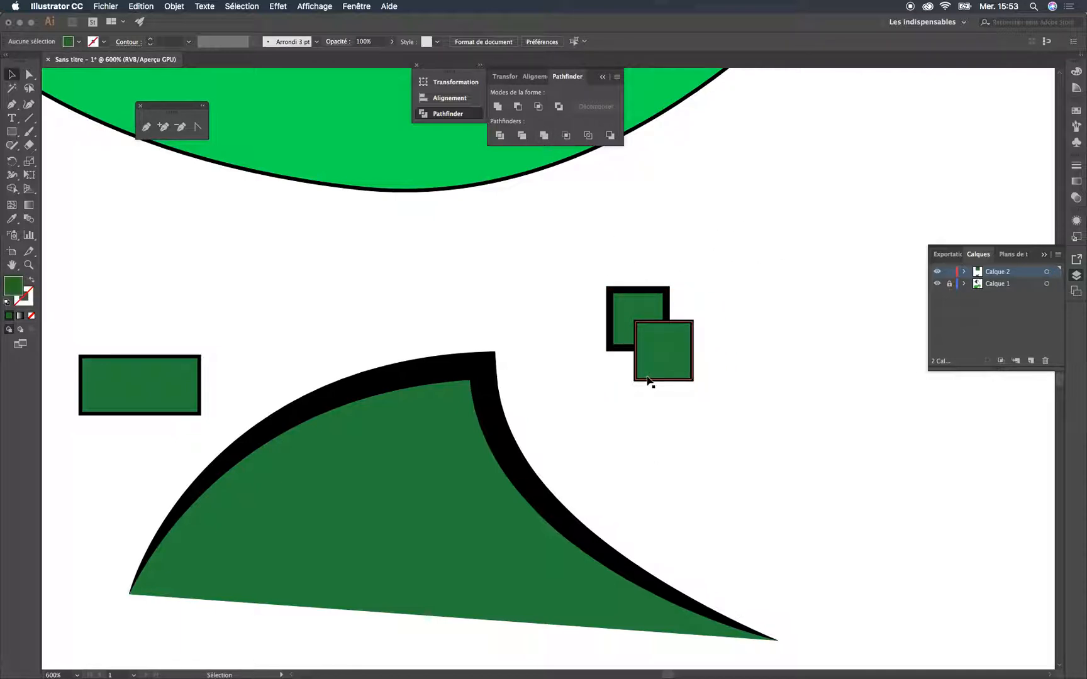
Delete all the artwork on the Calque 2 layer
key(super+minus)
key(super+minus)
key(super+minus)
drag(679, 319, 632, 408)
key(super+a)
key(Delete)
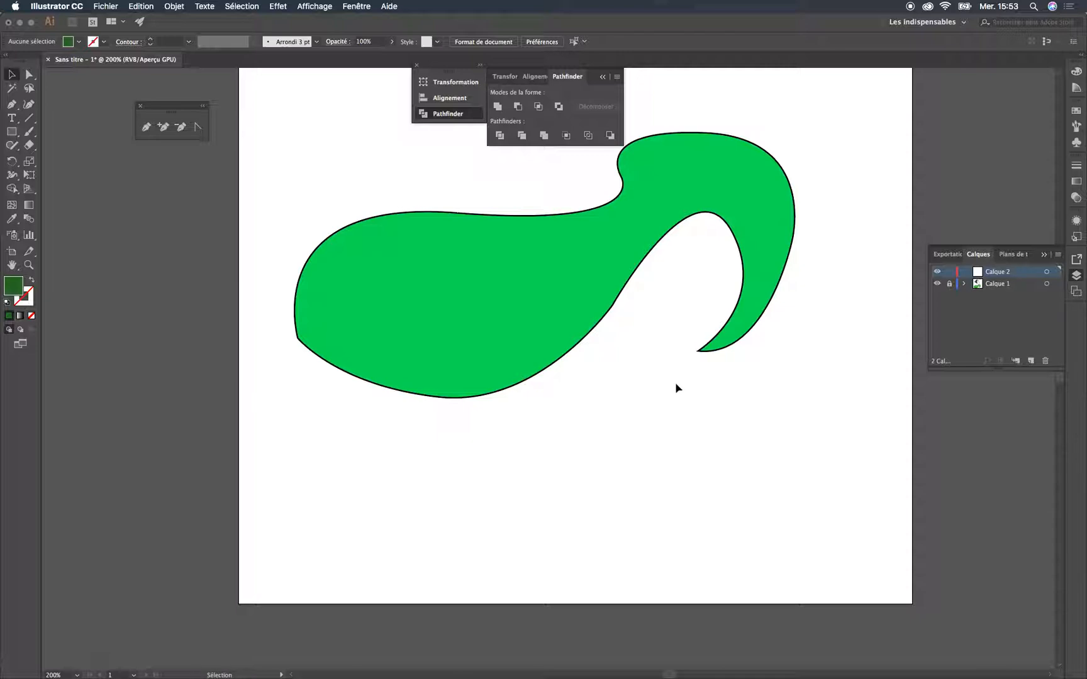
Make Calque 1 the active layer
key(super+minus)
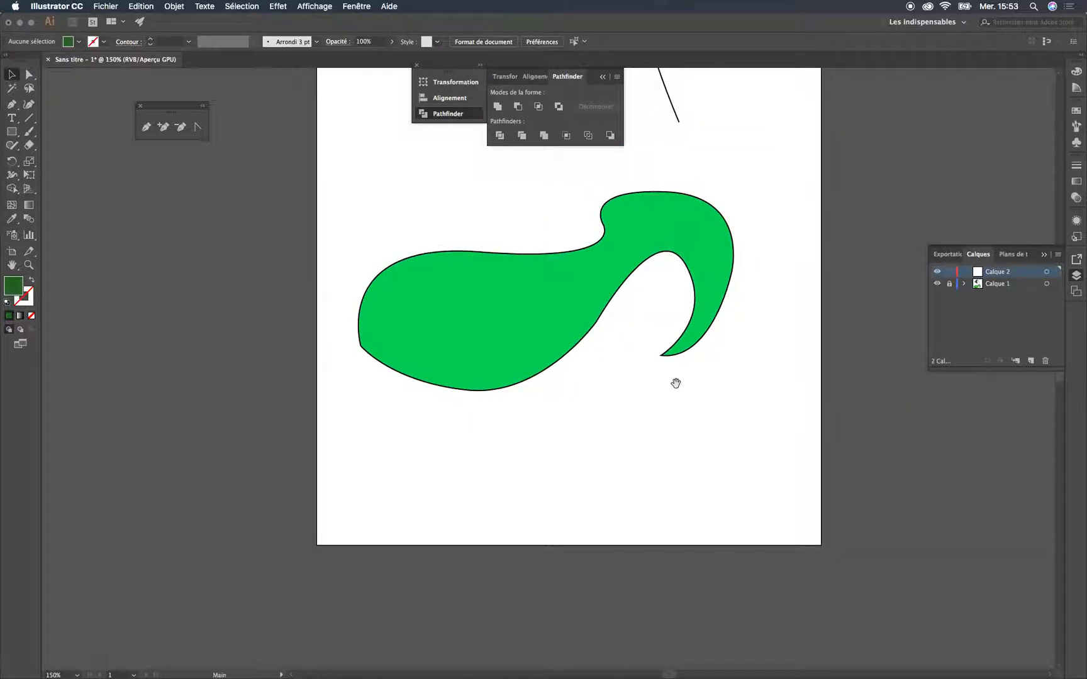
scroll(675, 383, up, 5)
scroll(675, 383, right, 3)
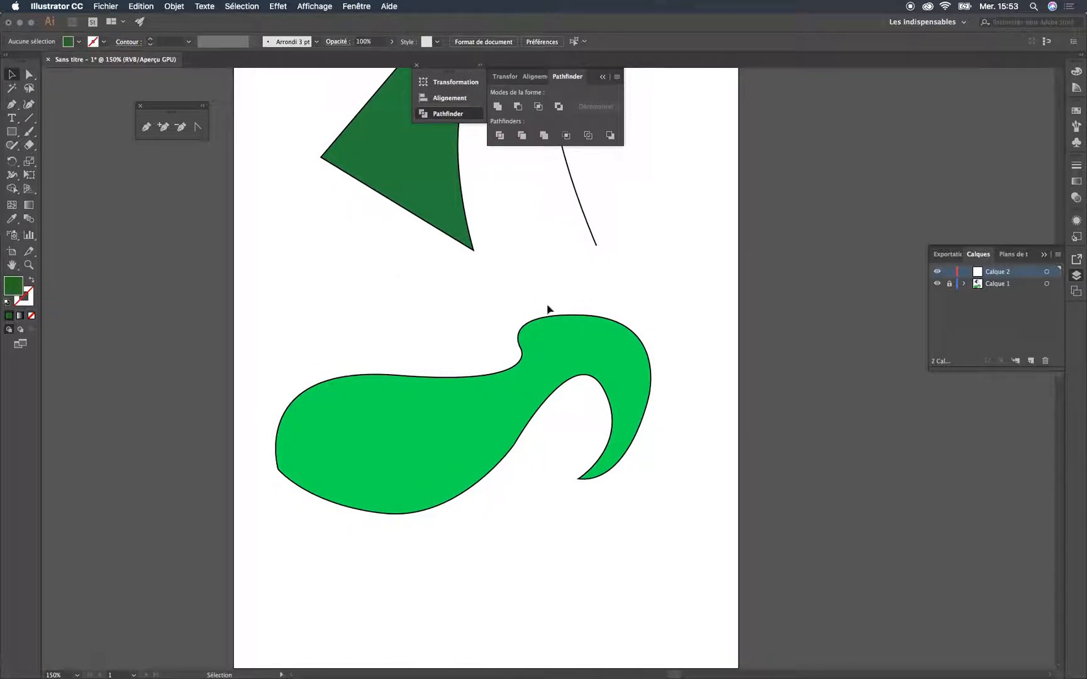
click(990, 288)
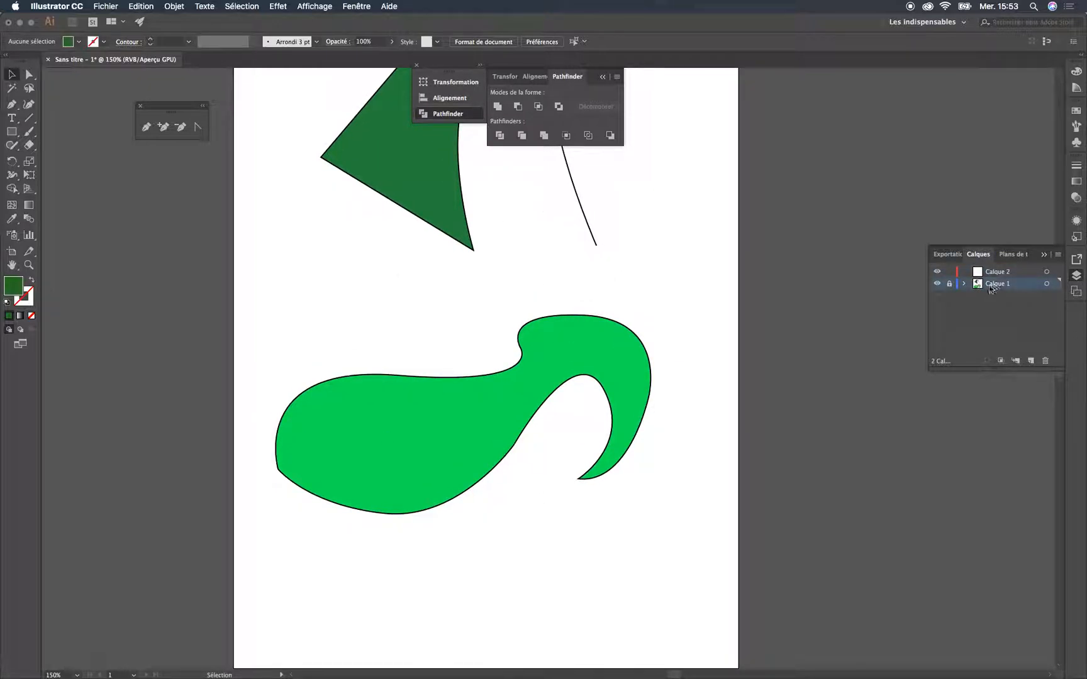
Unlock the Calque 1 layer and delete all of its artwork
key(super+a)
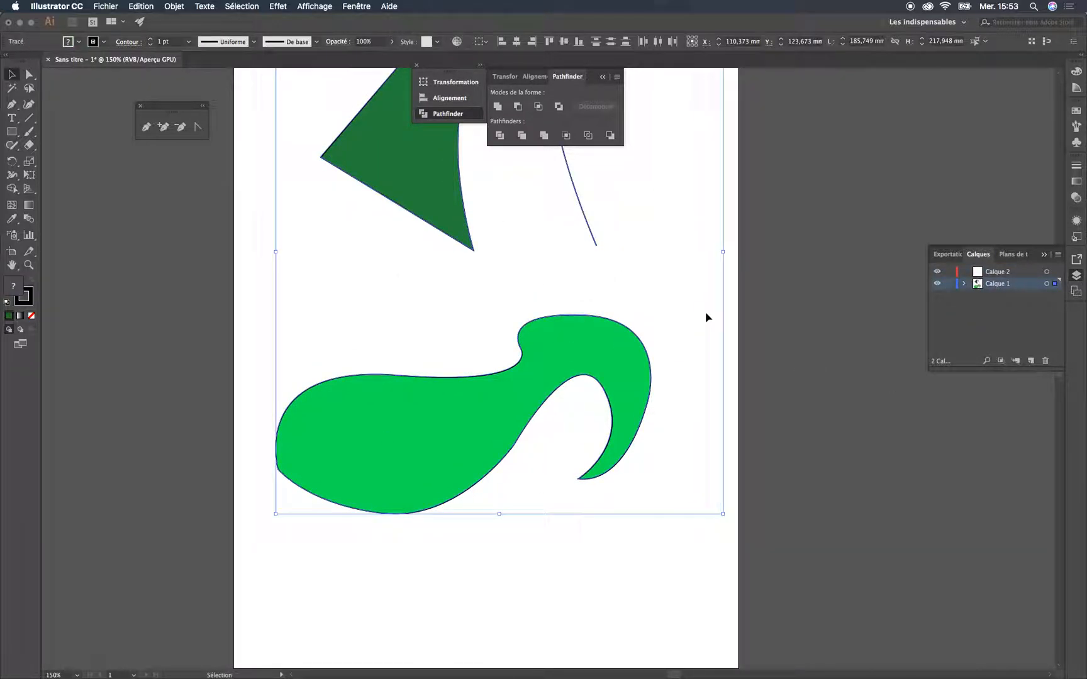
key(a)
key(a)
key(v)
key(a)
key(v)
key(a)
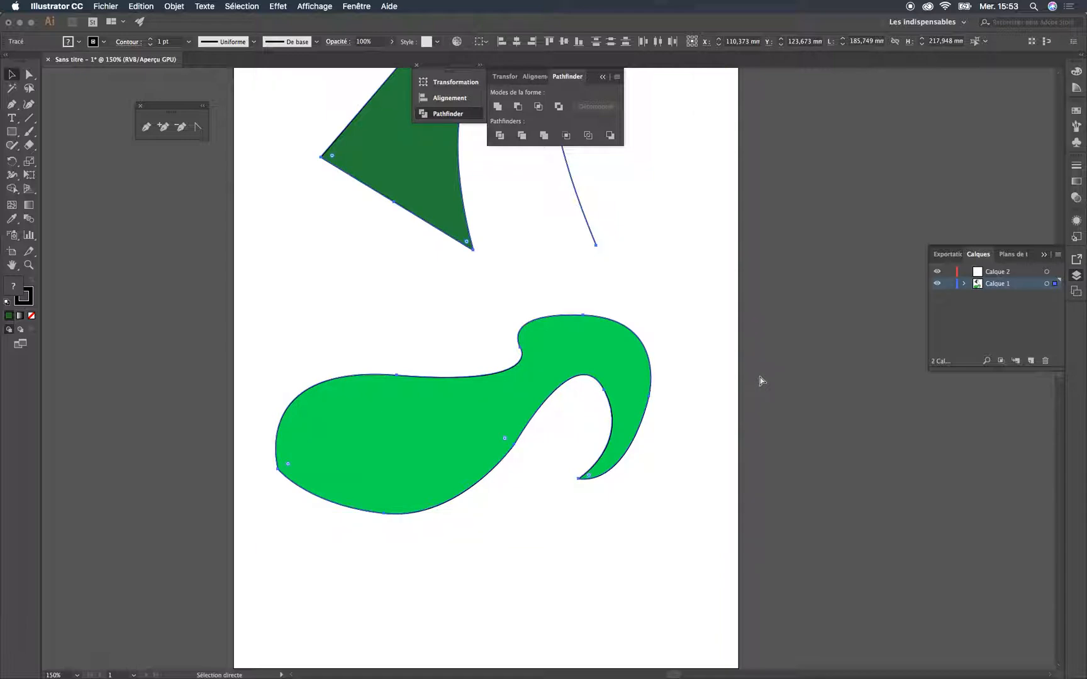
key(v)
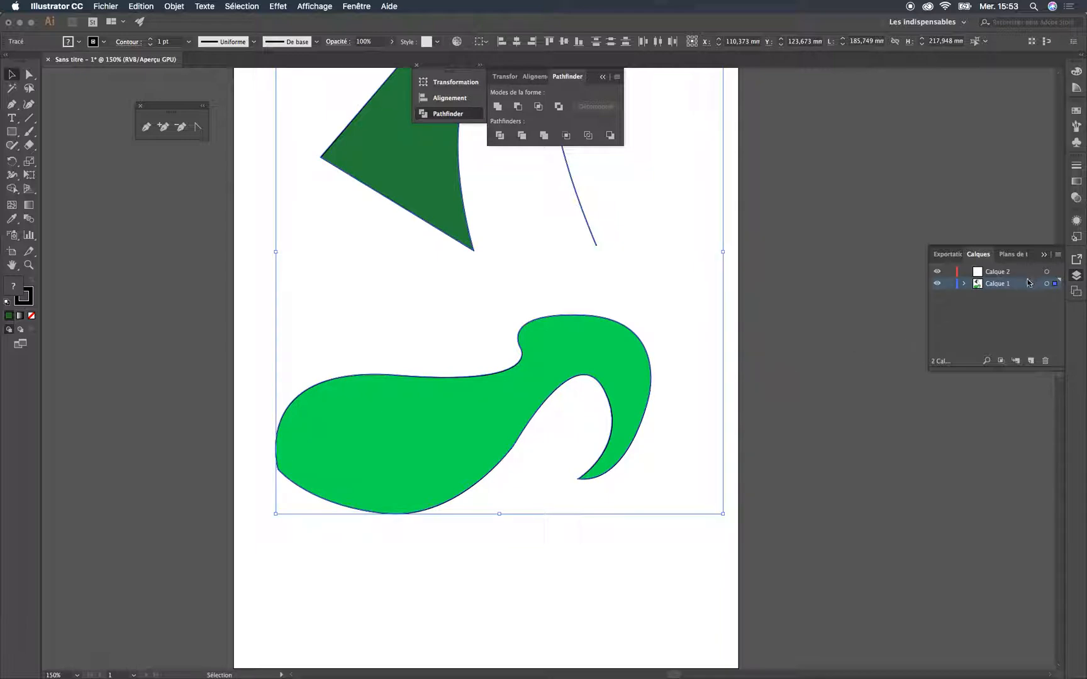
drag(629, 234, 630, 359)
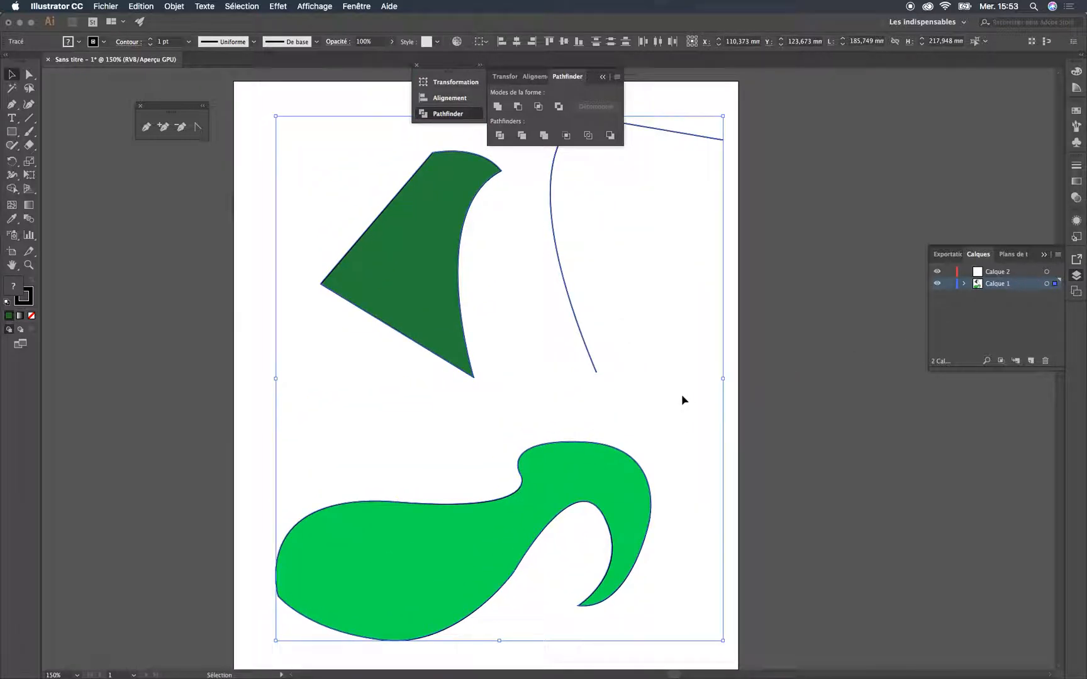
key(Delete)
With no fill and a black stroke, draw the half bat's straight top edge about 24 mm long, pointed ear and vertical inner edge using the Pen tool
drag(514, 377, 494, 318)
key(super+minus)
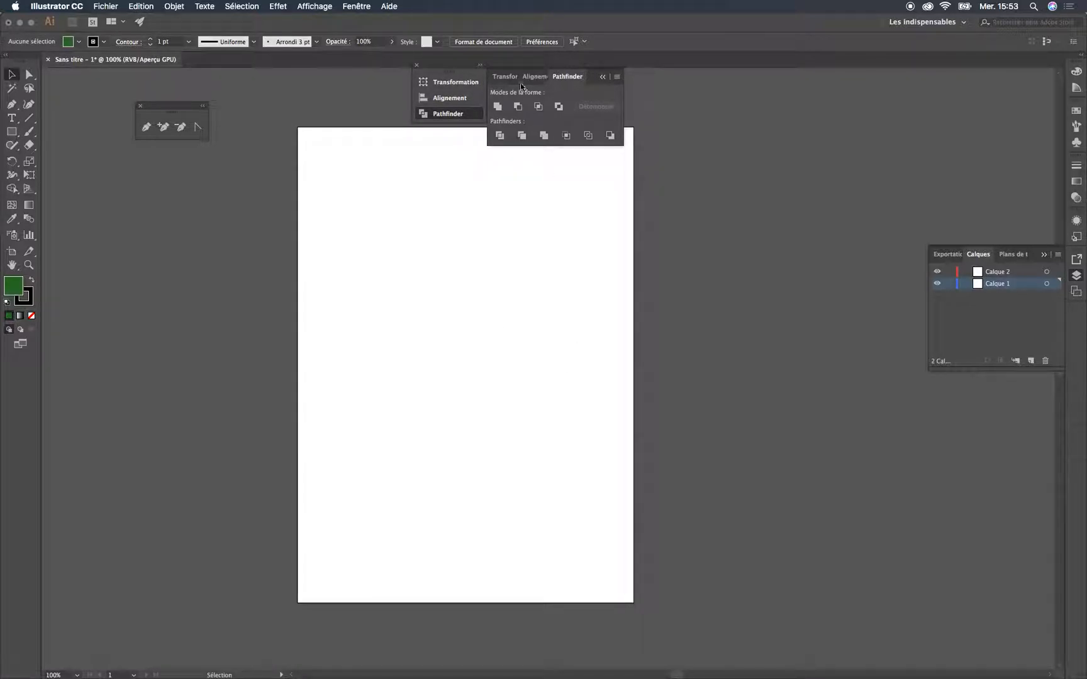
drag(435, 297, 418, 319)
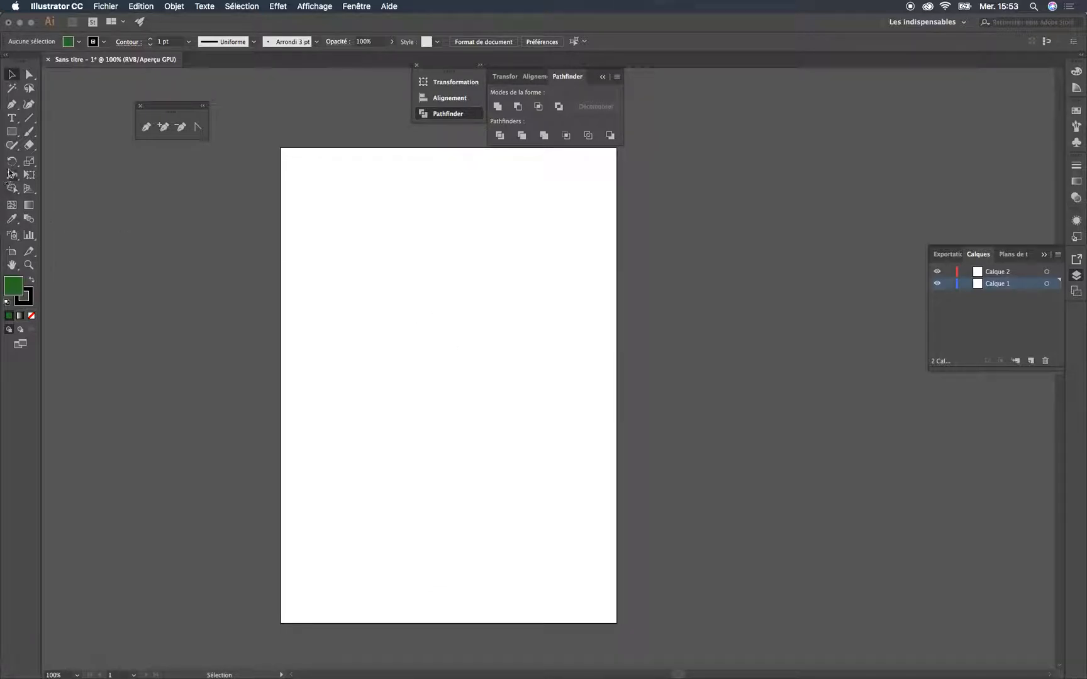
click(32, 317)
click(30, 298)
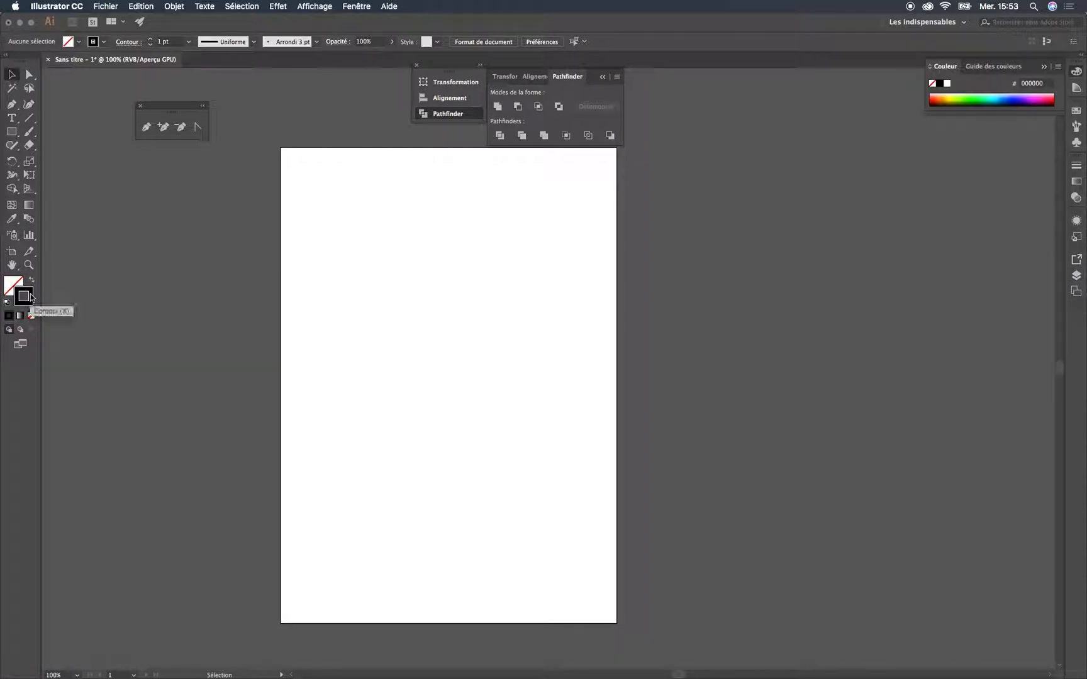
click(146, 126)
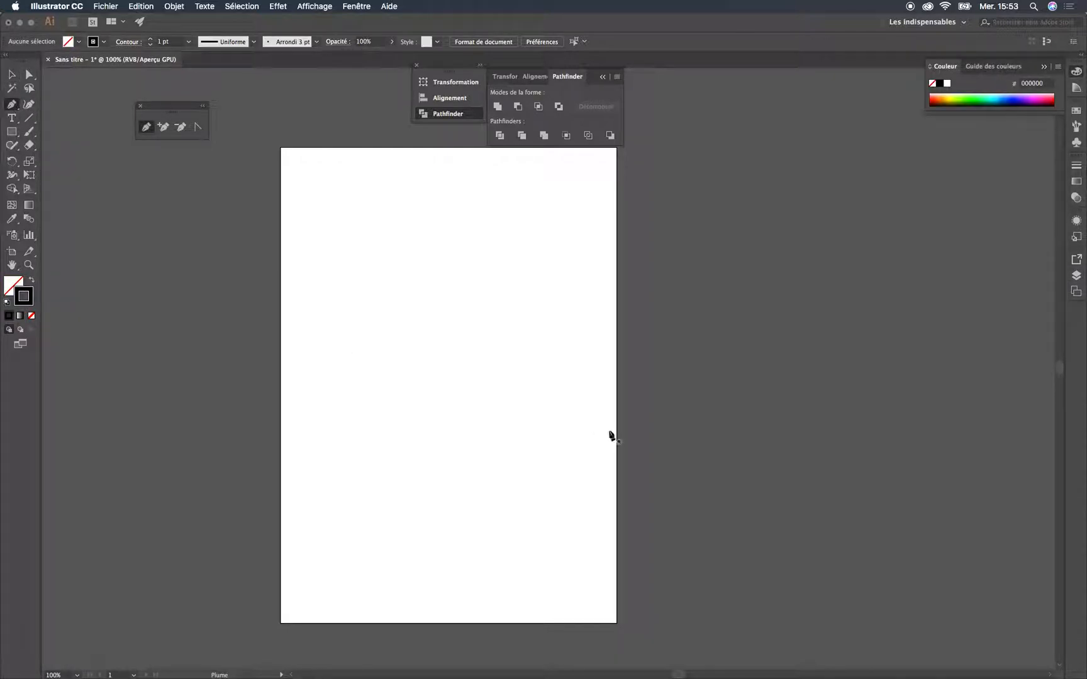
click(487, 289)
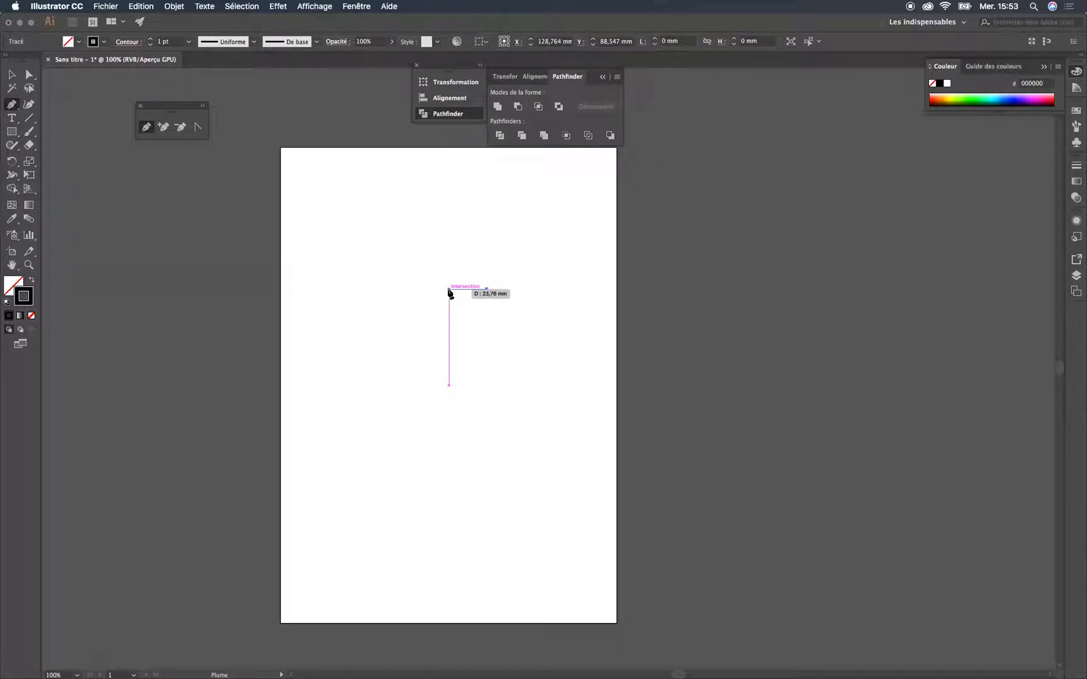
click(448, 288)
click(423, 218)
click(422, 364)
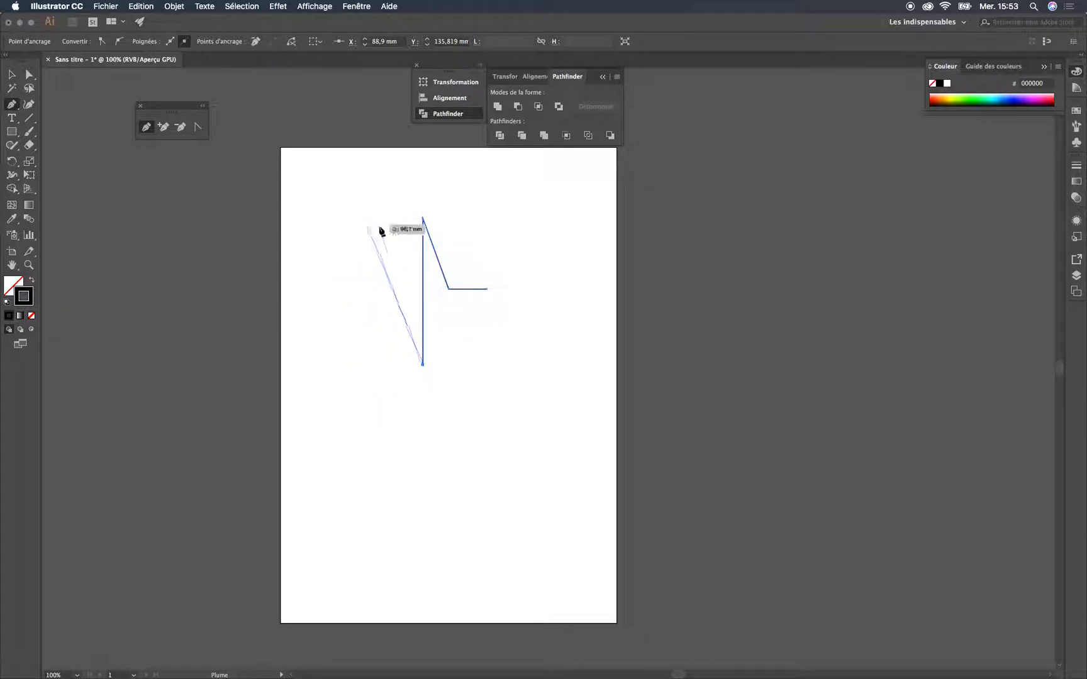
Continue the path with the inner wing curve and a wide outer wing curve, retracting the outgoing handle at each wing tip
drag(362, 219, 530, 125)
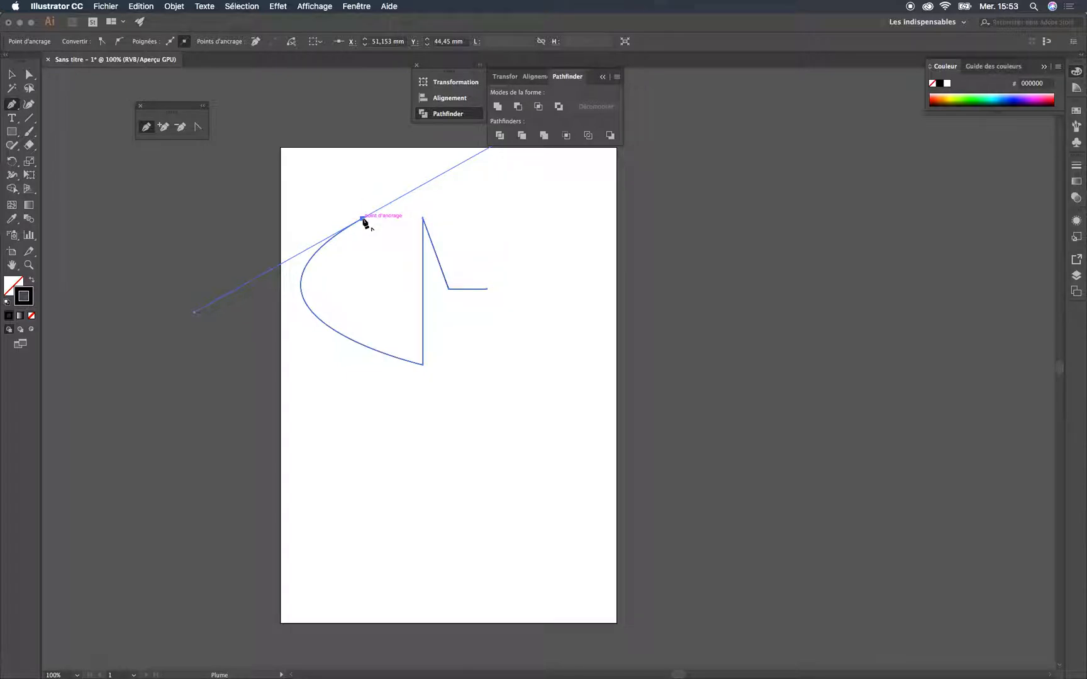
mouse_move(362, 219)
mouse_down()
mouse_move(295, 173)
mouse_move(362, 221)
mouse_up()
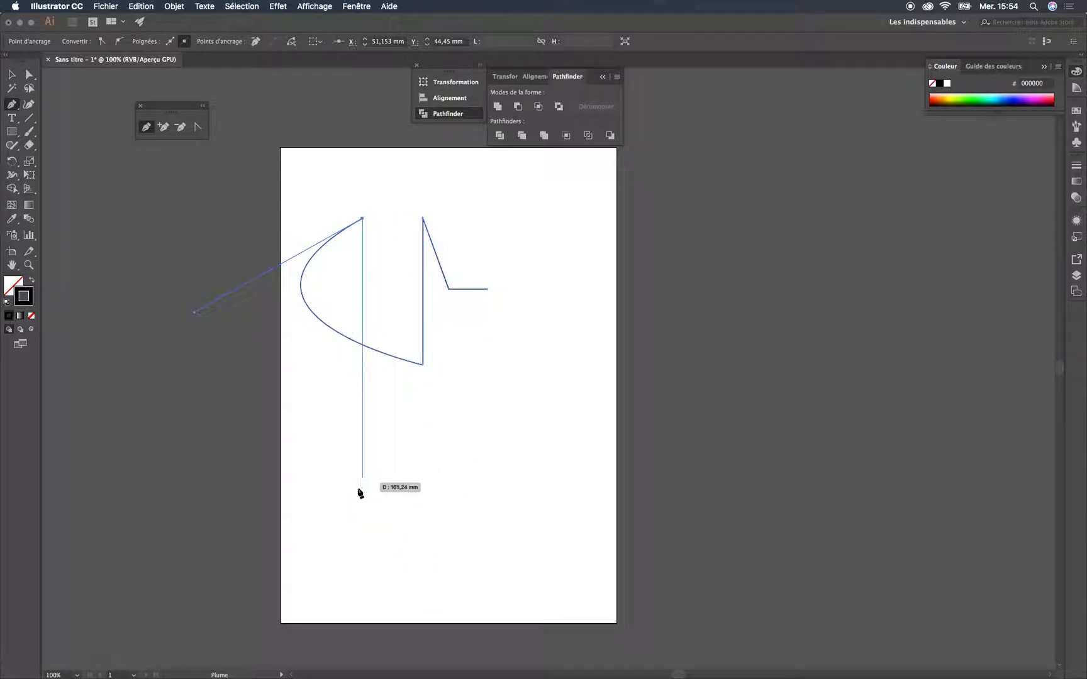
drag(363, 536, 756, 621)
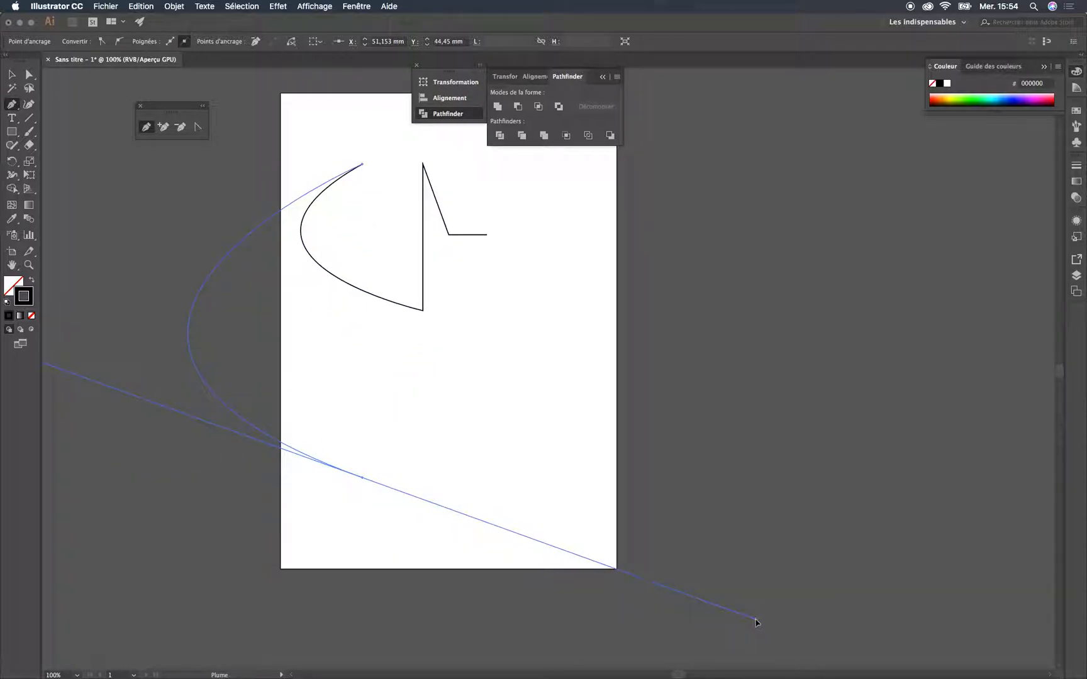
click(362, 477)
Draw the two scalloped curves of the lower wing edge, ending at the tail point directly below the path's starting point
drag(383, 426, 475, 490)
click(384, 425)
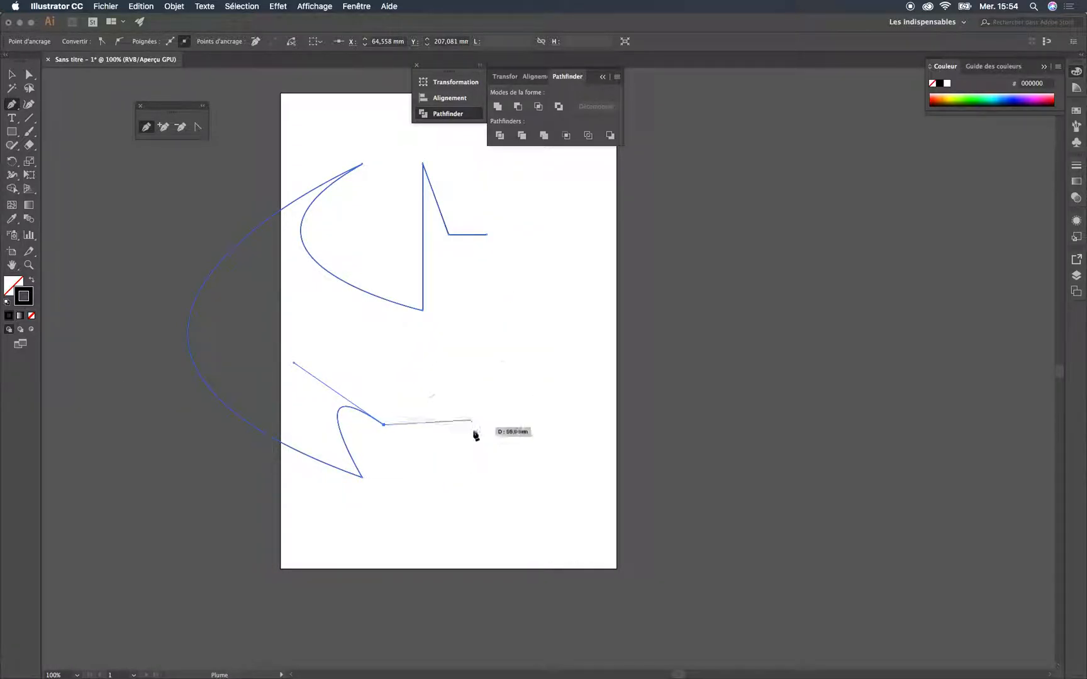
drag(488, 520, 522, 648)
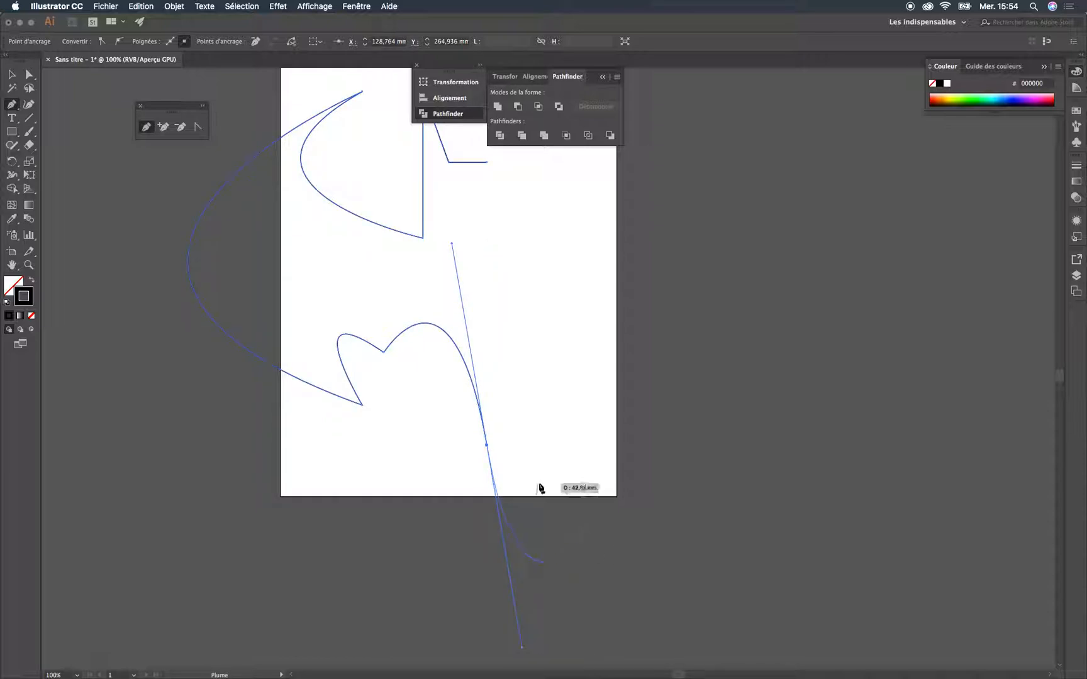
Fill the half bat shape with black and remove its stroke
scroll(566, 290, up, 5)
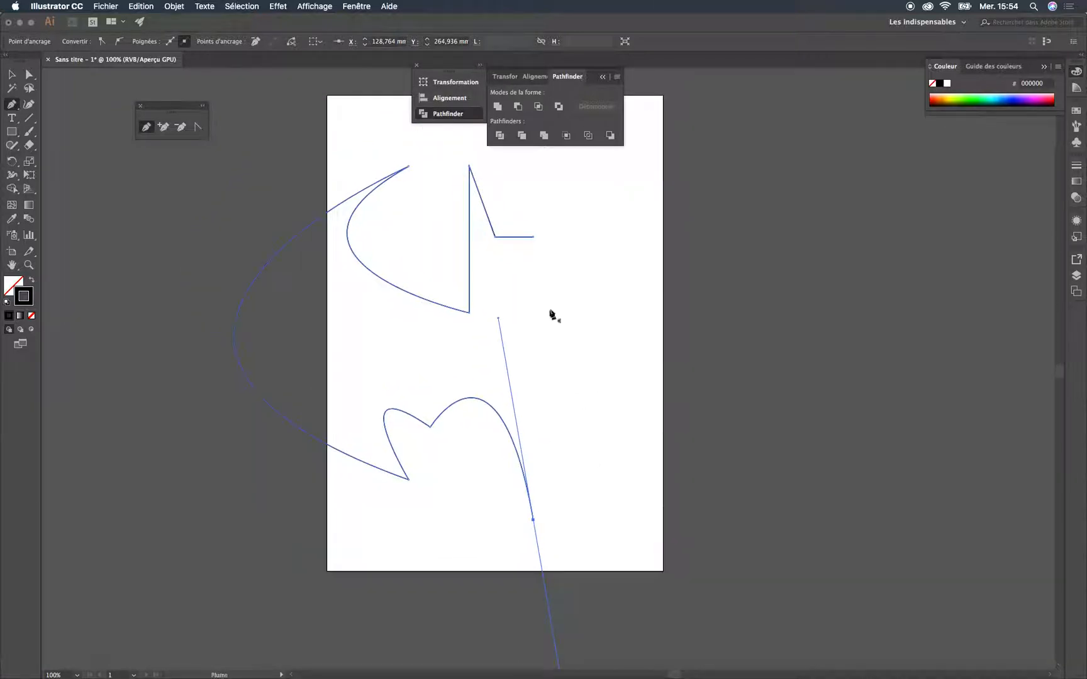
click(11, 74)
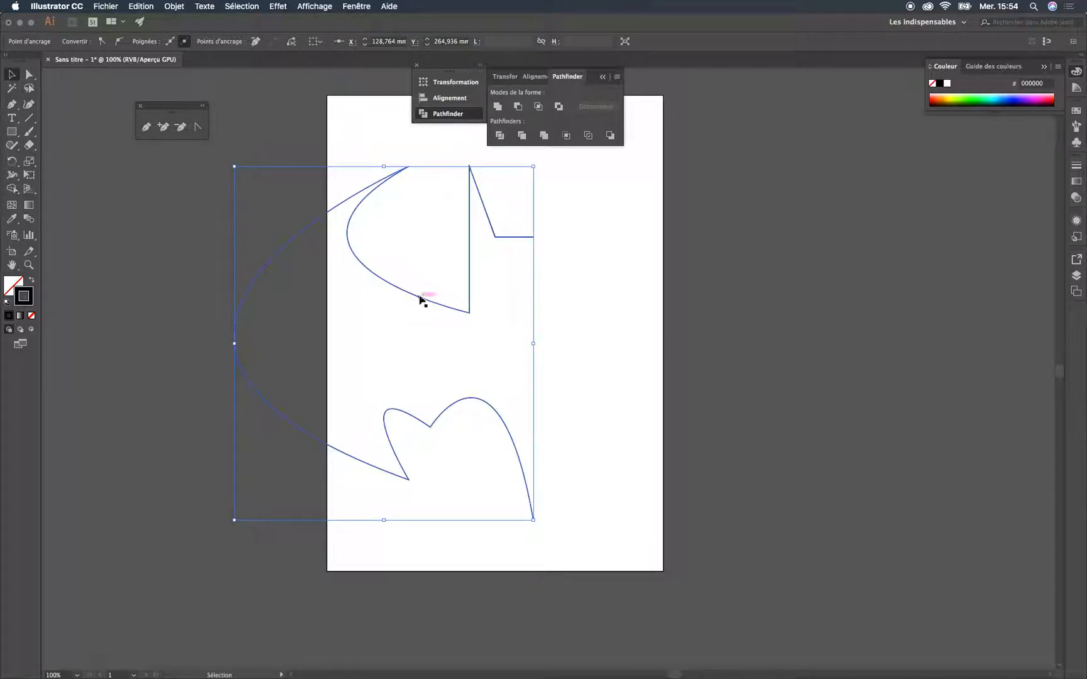
drag(24, 293, 12, 283)
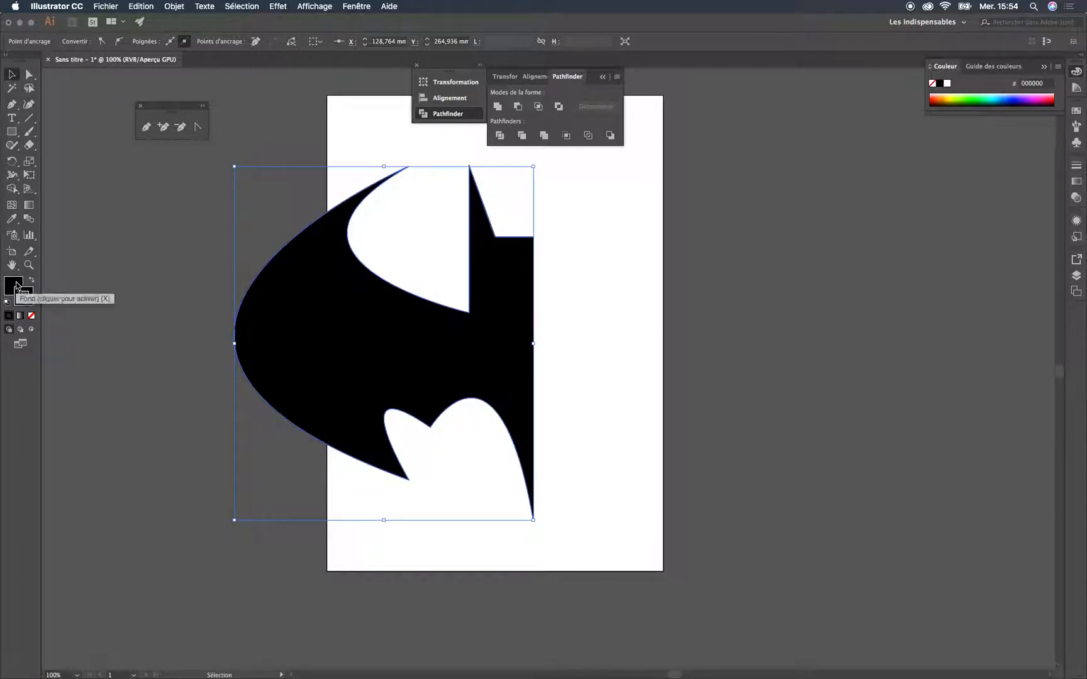
click(32, 316)
click(175, 280)
Try reflecting the half bat shape freehand with the Reflect tool, and undo the reflection
click(505, 331)
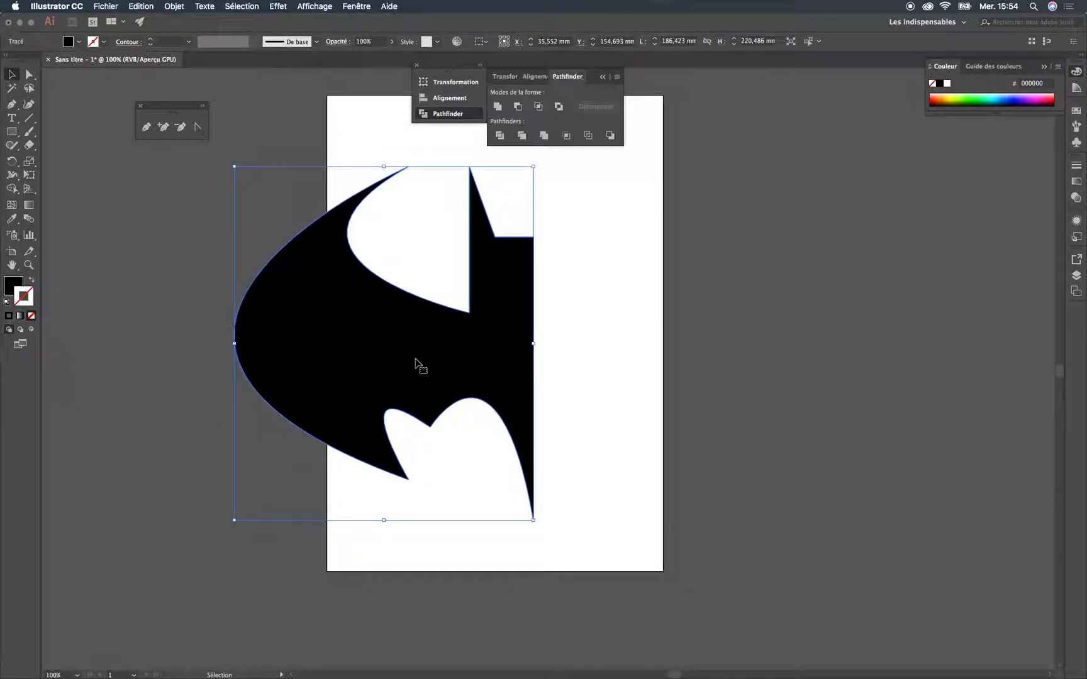
right_click(415, 362)
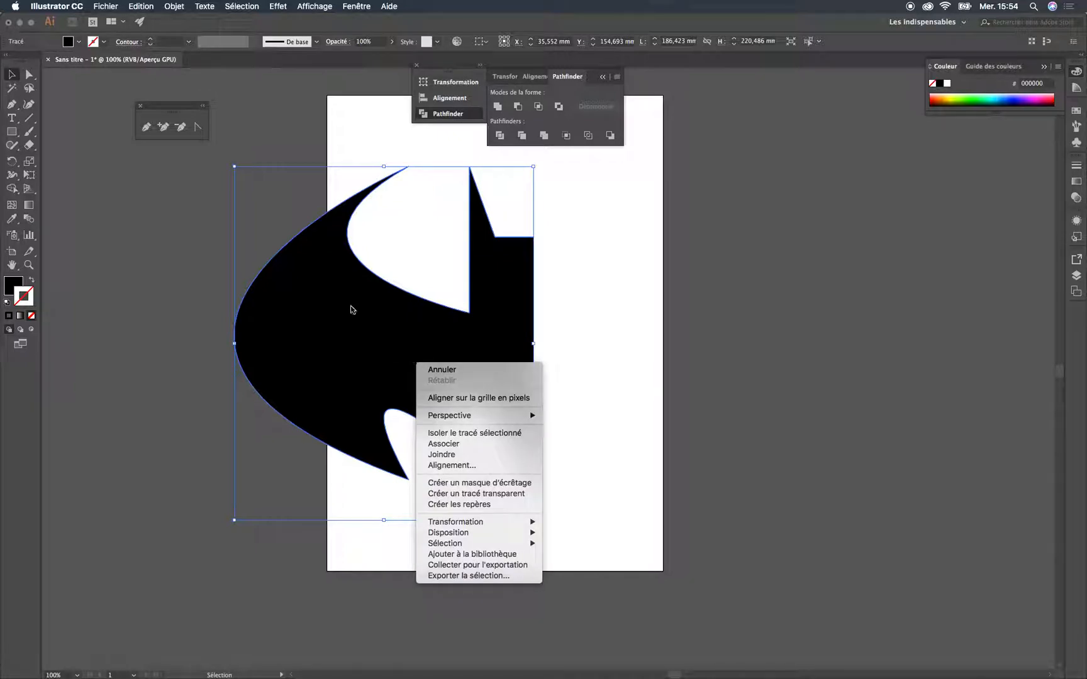
click(197, 294)
key(o)
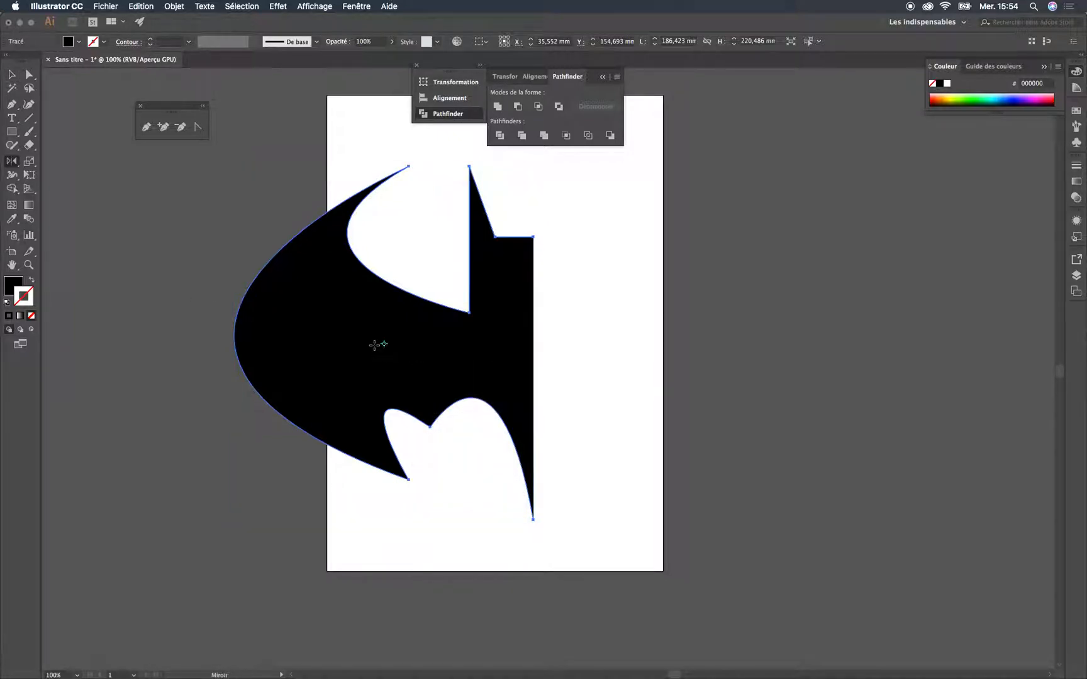
drag(409, 345, 398, 482)
key(super+z)
Create a reflected copy of the half bat across the vertical axis, with the preview enabled
click(12, 163)
right_click(340, 338)
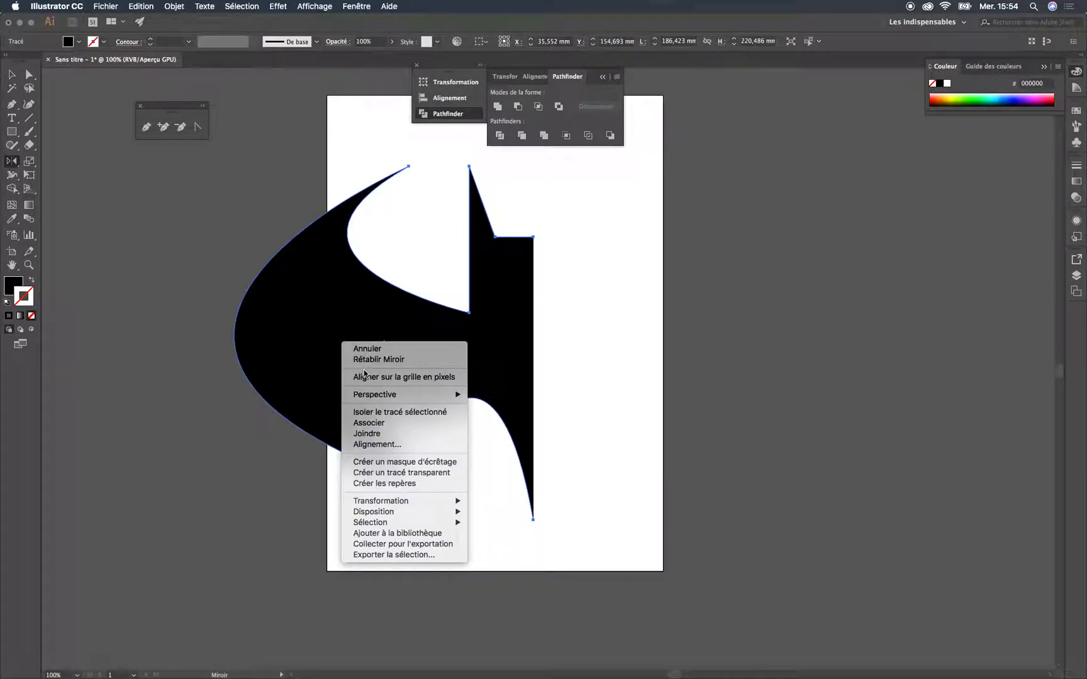
mouse_move(434, 501)
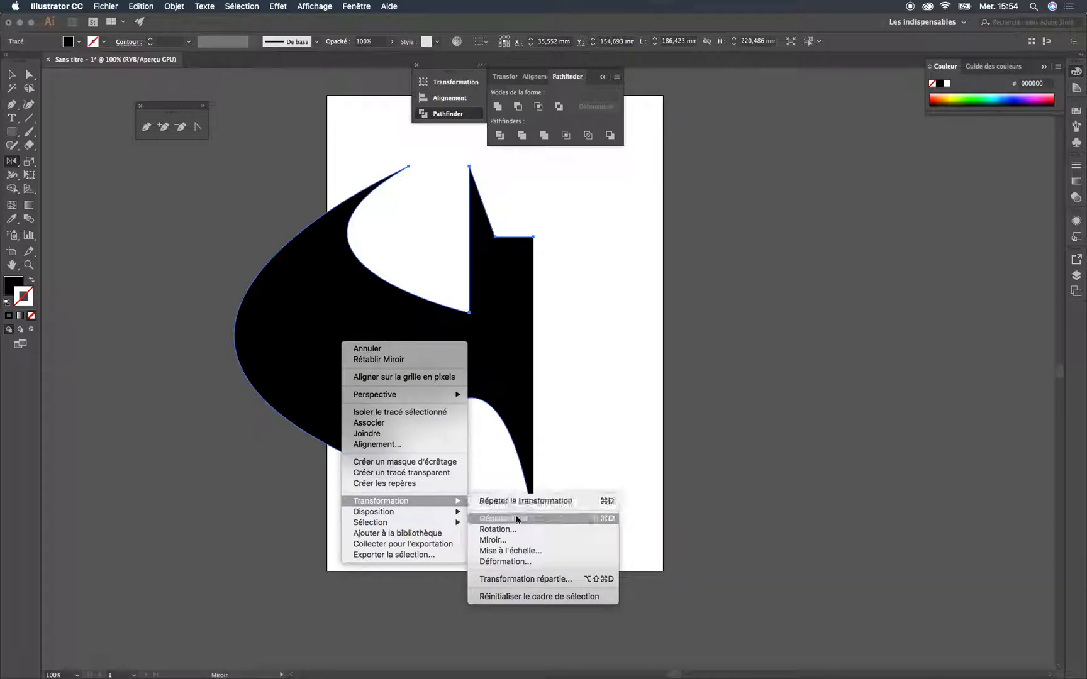
click(494, 539)
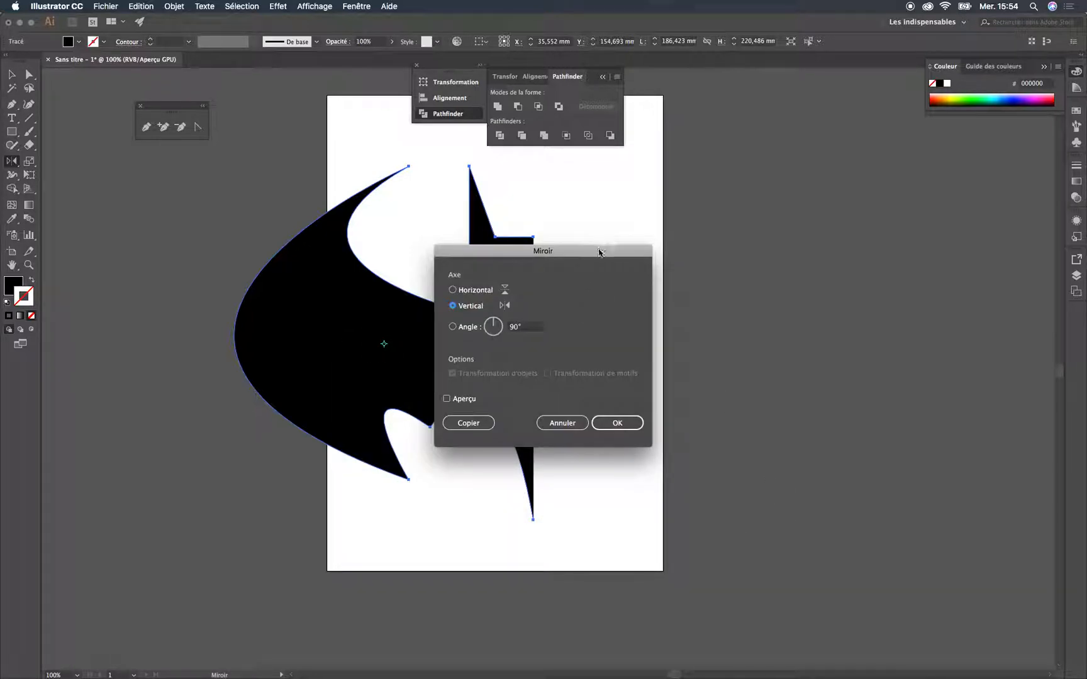
drag(598, 252, 922, 185)
click(770, 331)
click(791, 355)
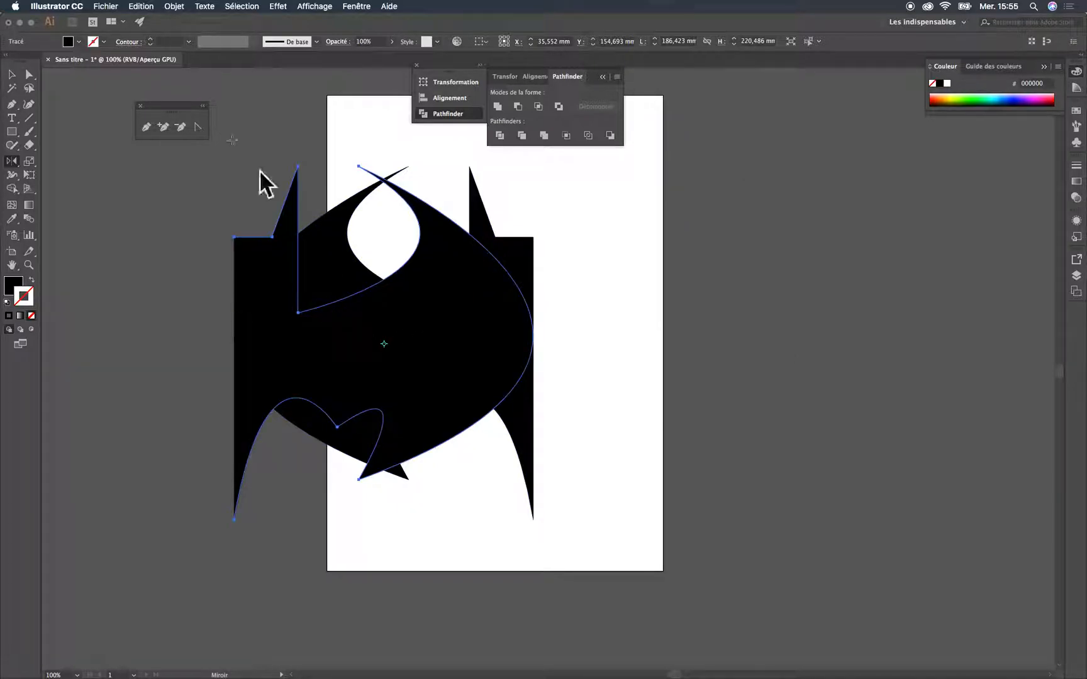
Move the mirrored half across and snap its top inner anchor to the matching anchor of the original half
click(11, 74)
drag(282, 350, 701, 332)
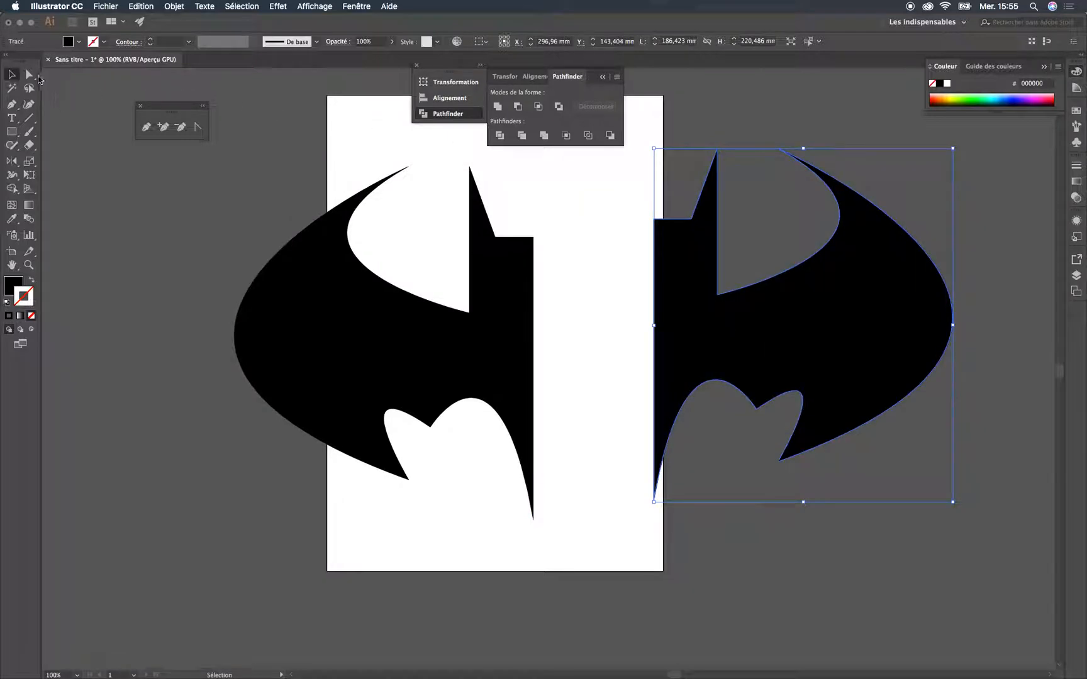
click(28, 74)
drag(661, 222, 534, 241)
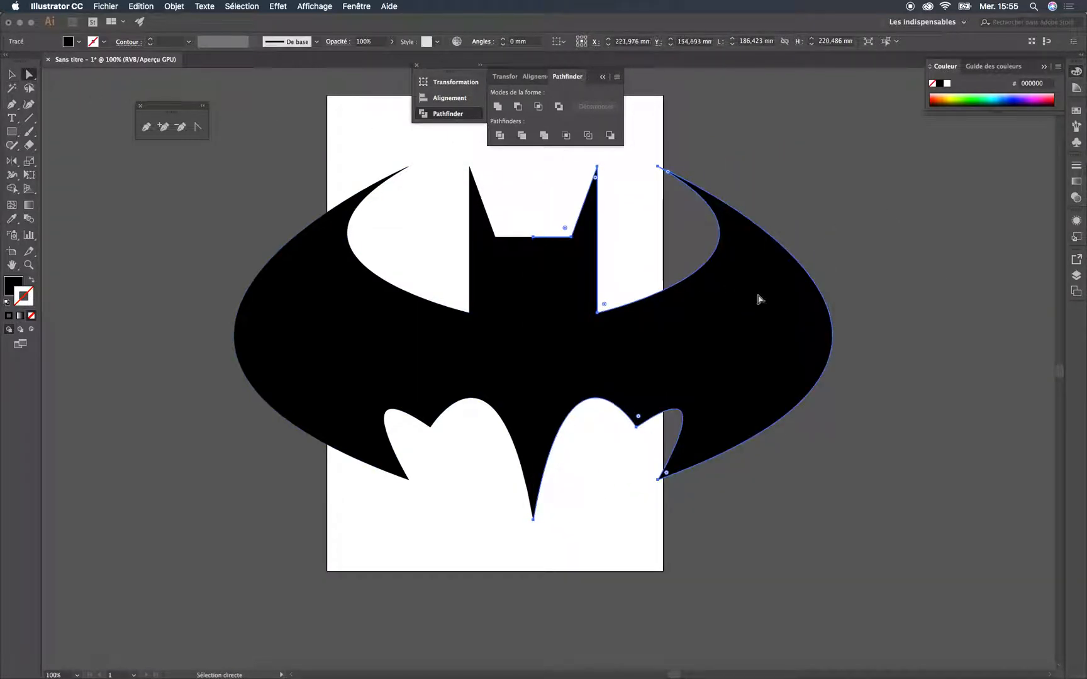
Try joining the paths of the two bat halves with Join, and inspect the result in isolation mode
click(19, 76)
click(917, 362)
drag(672, 311, 315, 362)
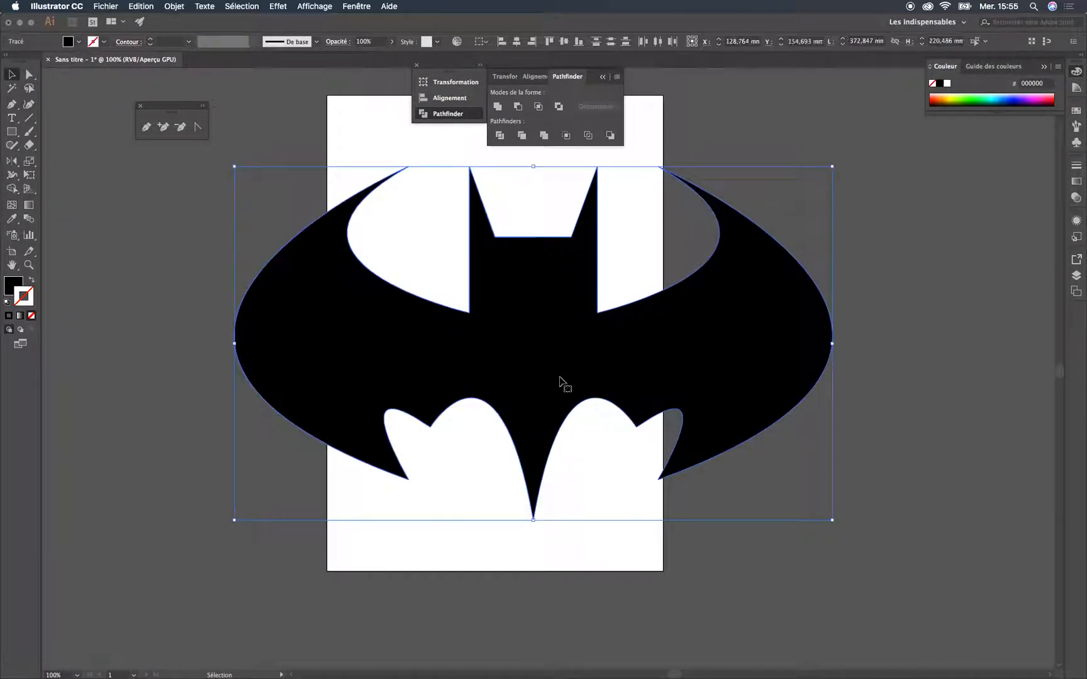
right_click(552, 361)
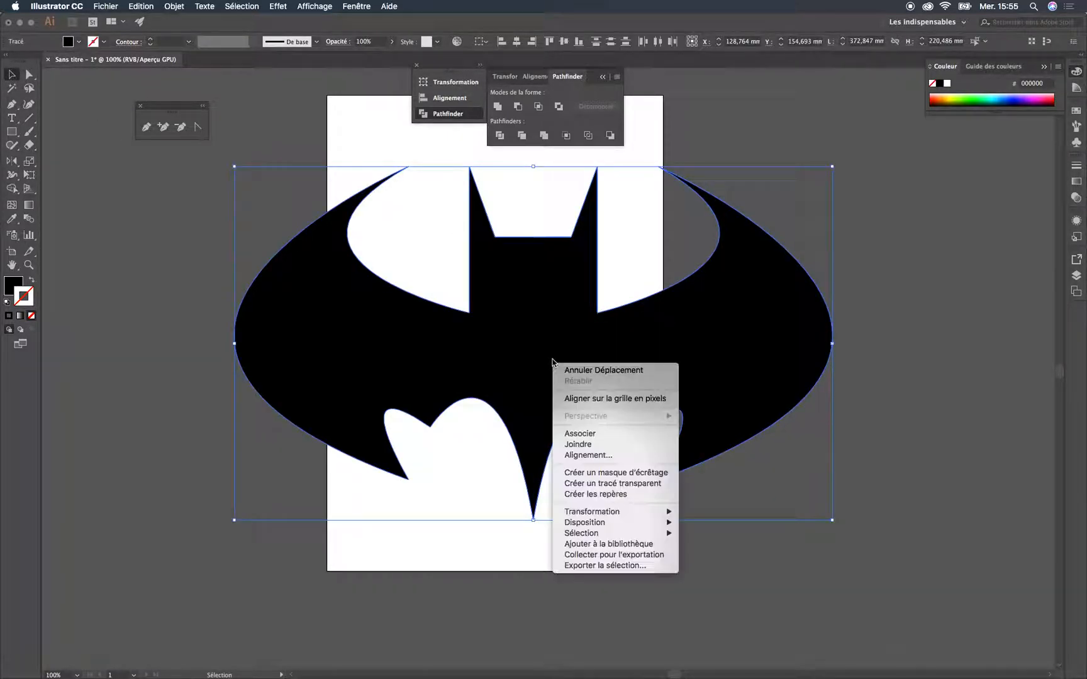
click(597, 444)
click(987, 309)
double_click(649, 347)
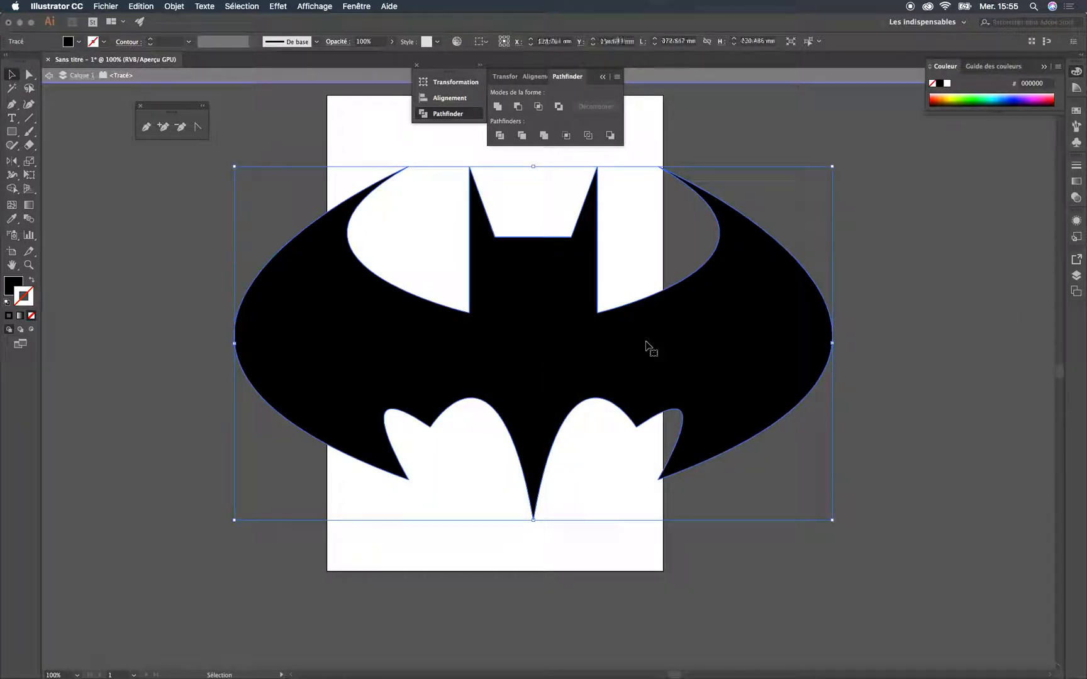
Undo the join, going back to the two separate bat halves placed edge to edge
drag(525, 289, 531, 313)
key(a)
key(super+z)
key(super+z)
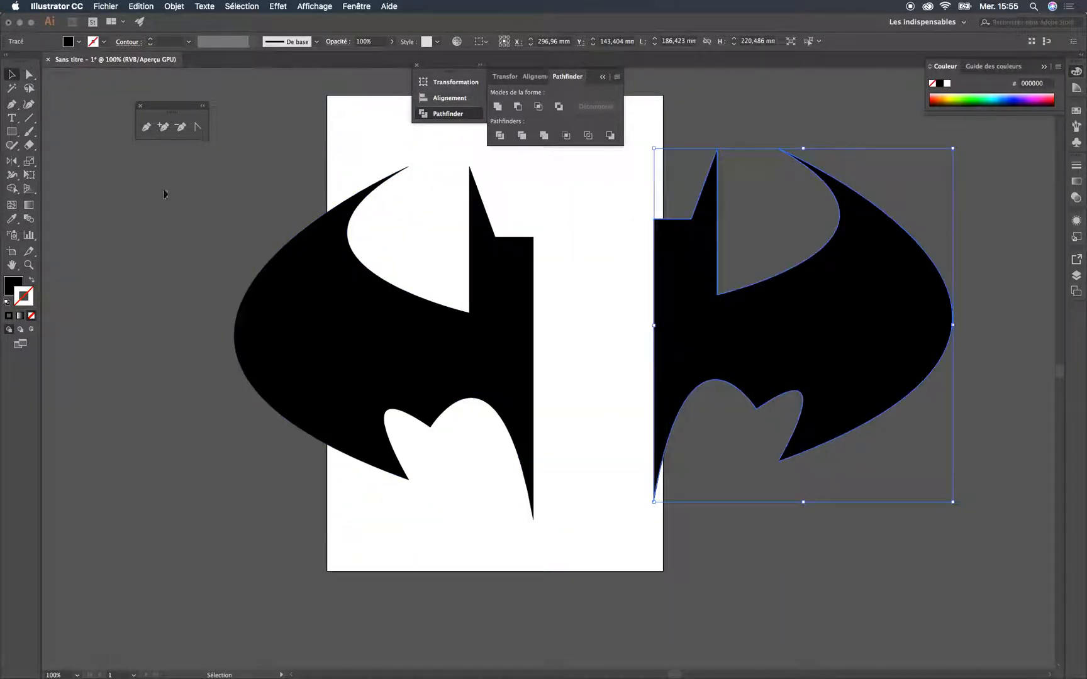
key(super+z)
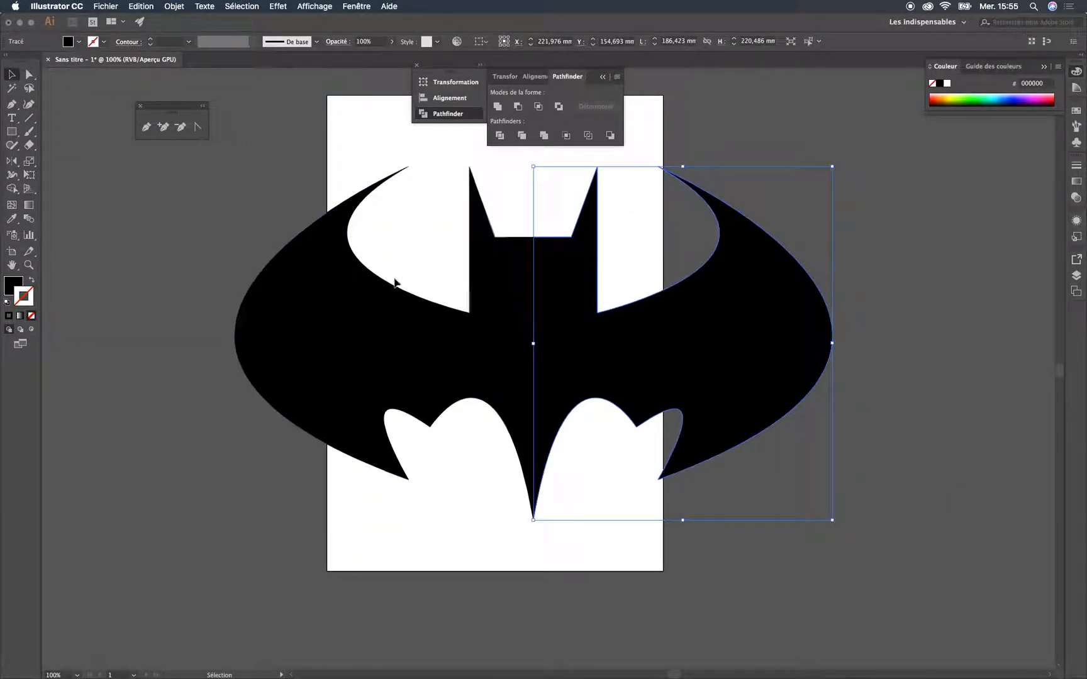
Select both bat halves and merge them into one shape with the Pathfinder's Unite mode
click(143, 189)
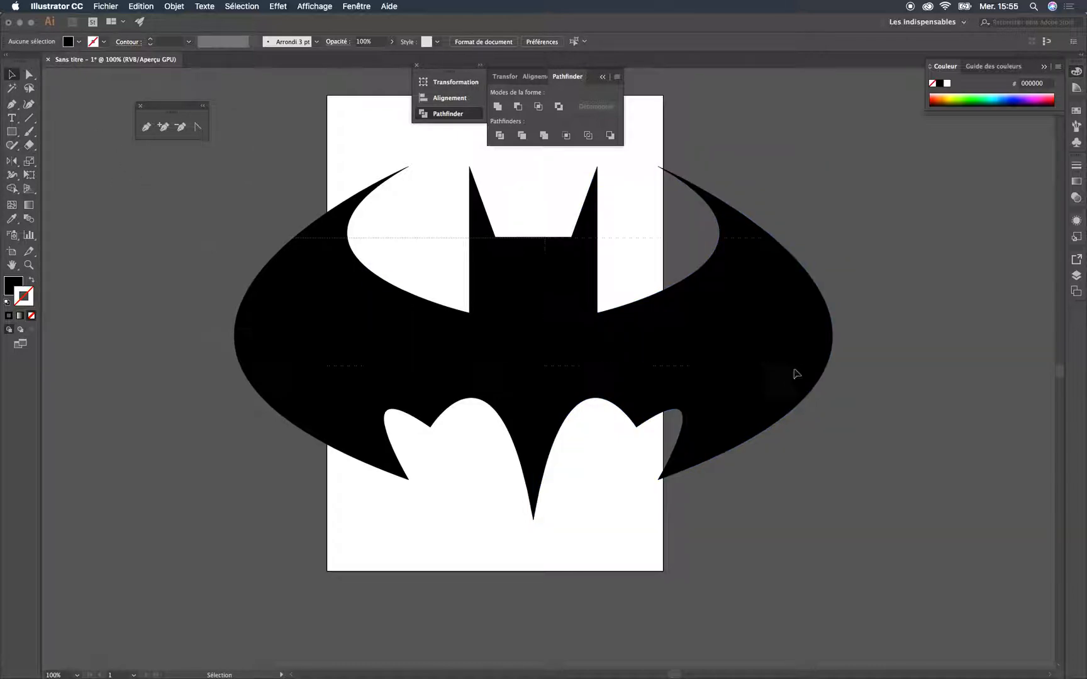
key(super+a)
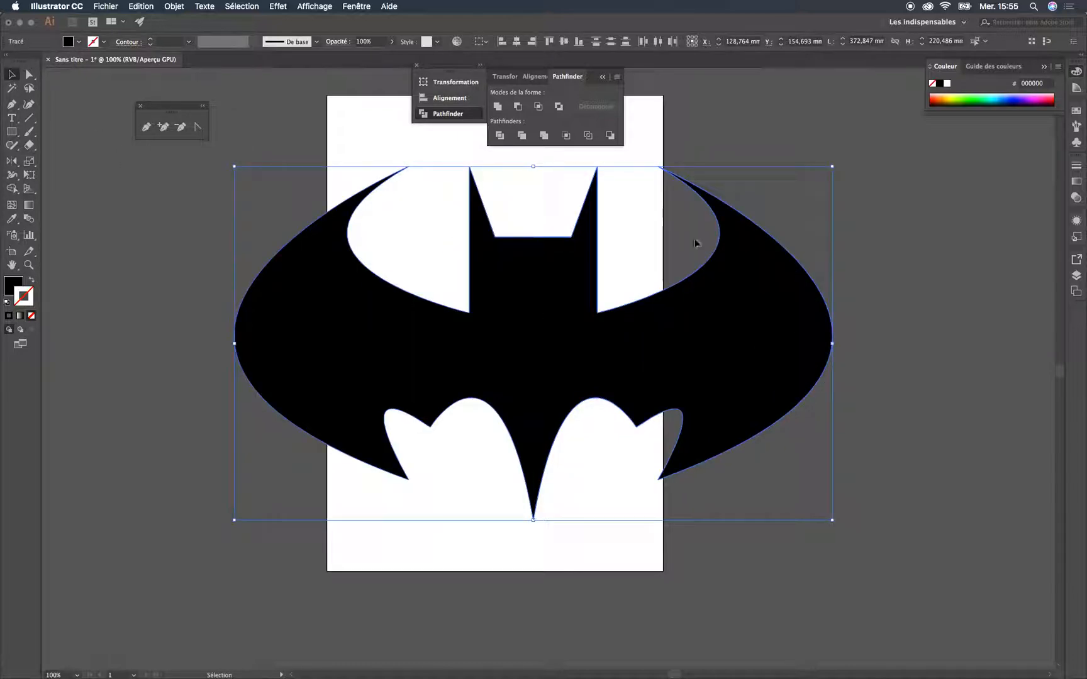
click(497, 108)
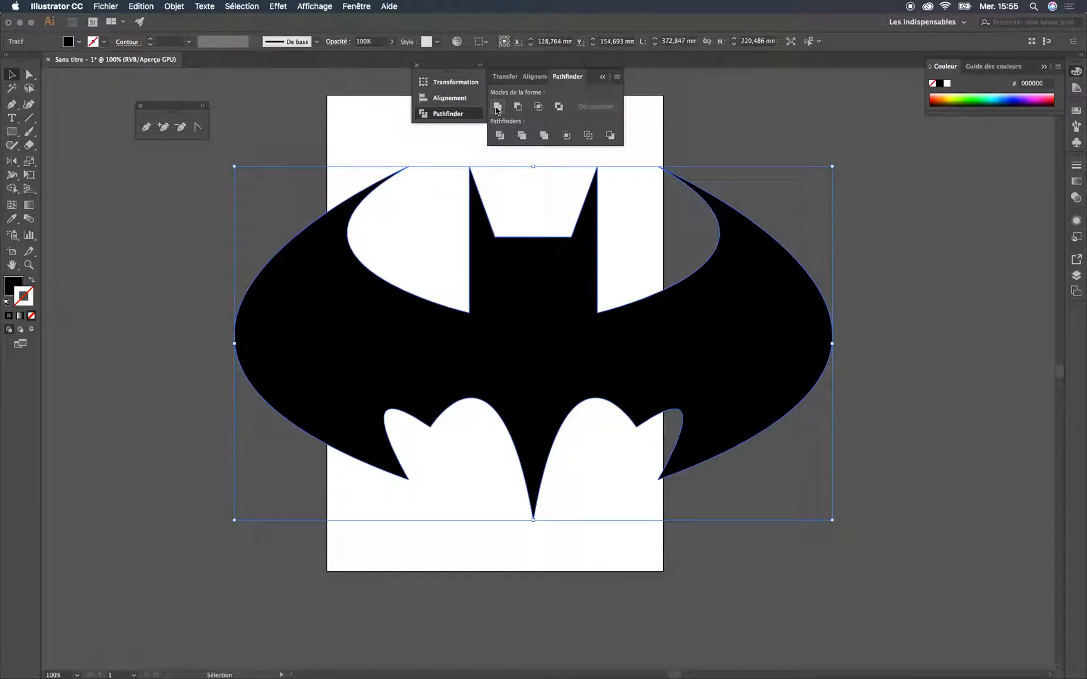
Scale the merged bat proportionally to about 111 × 65 mm and place it in the upper middle of the artboard
click(900, 239)
click(545, 277)
drag(621, 354, 593, 393)
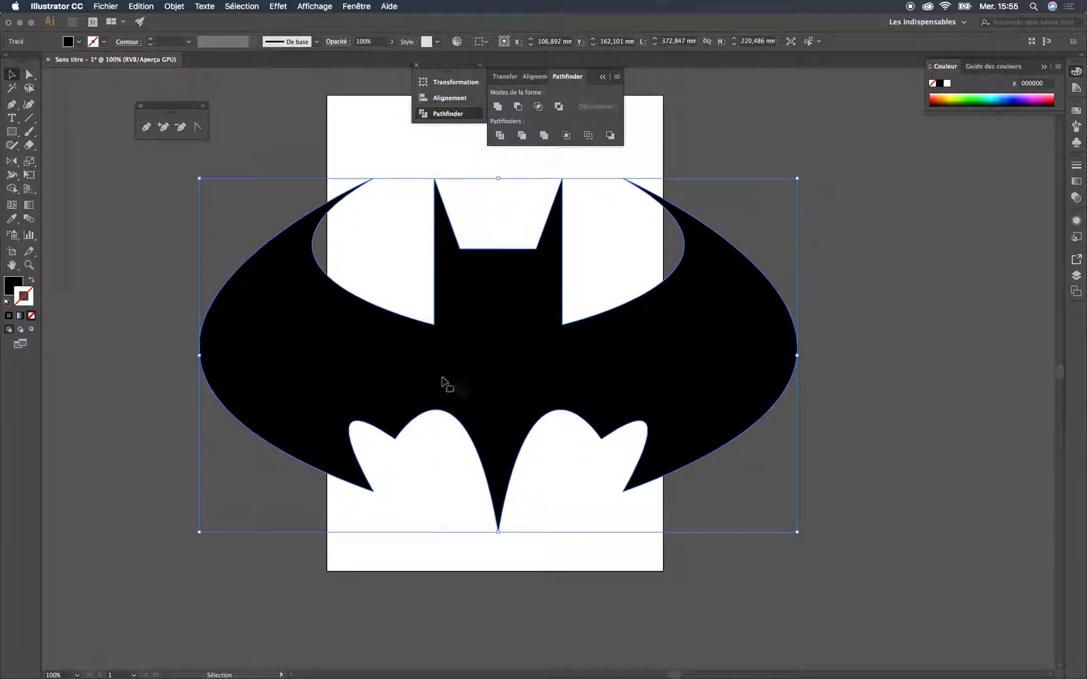
drag(797, 179, 384, 408)
drag(347, 483, 554, 307)
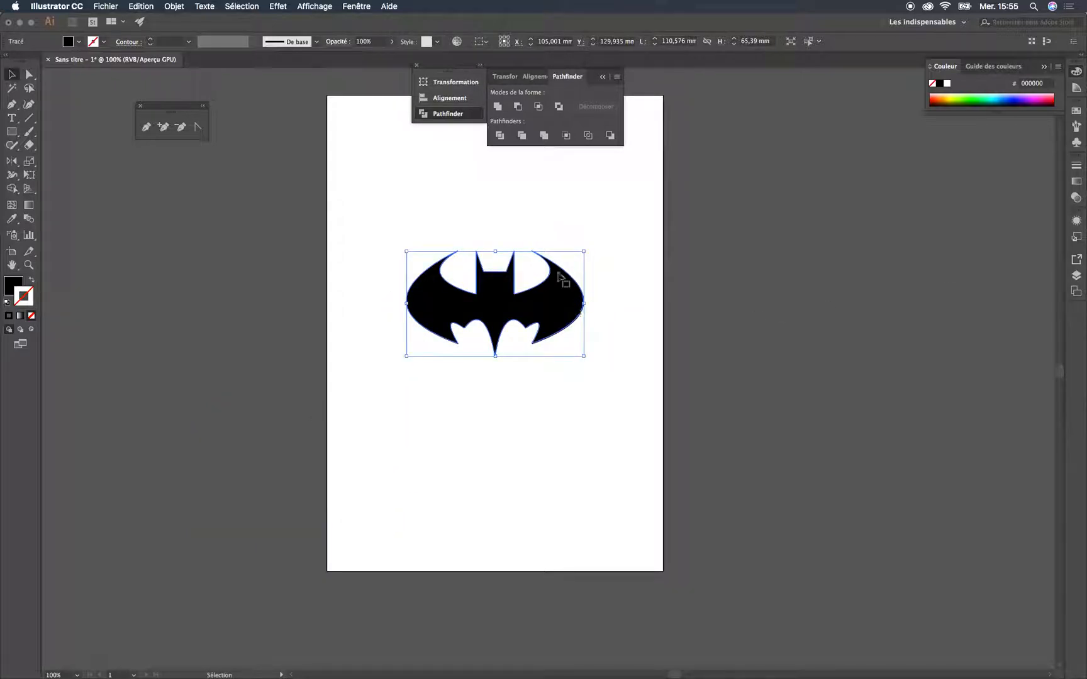
Draw an ellipse about 141 × 85 mm covering the bat shape
click(1076, 274)
drag(987, 277, 1043, 361)
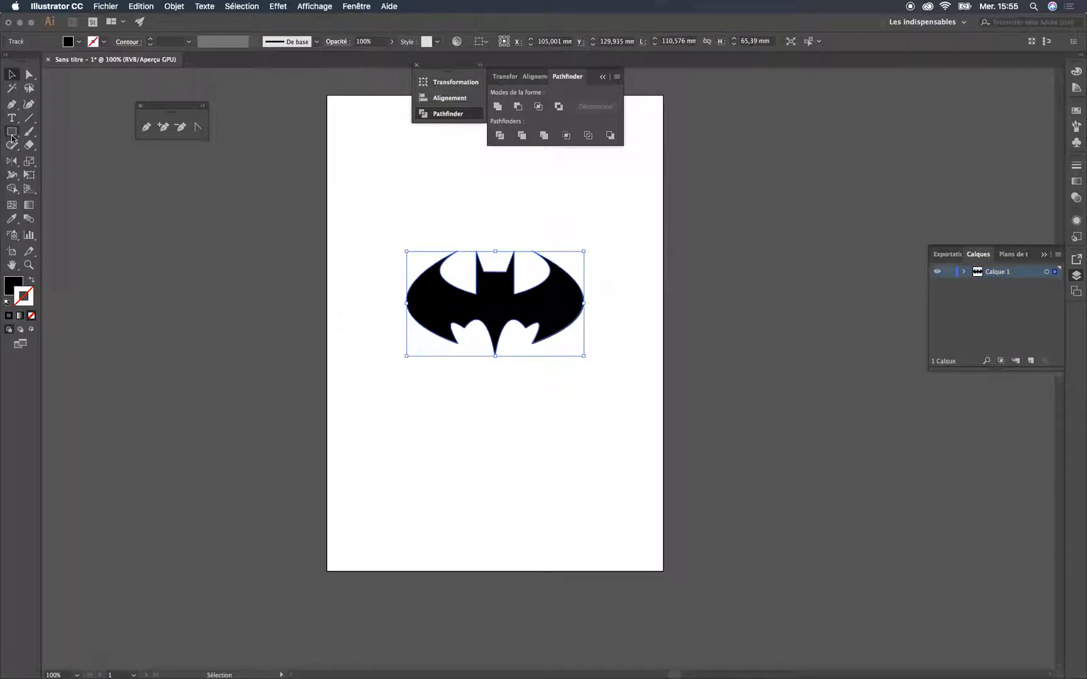
drag(12, 135, 80, 158)
mouse_move(370, 219)
mouse_down()
mouse_move(634, 388)
mouse_move(574, 347)
mouse_move(598, 356)
mouse_up()
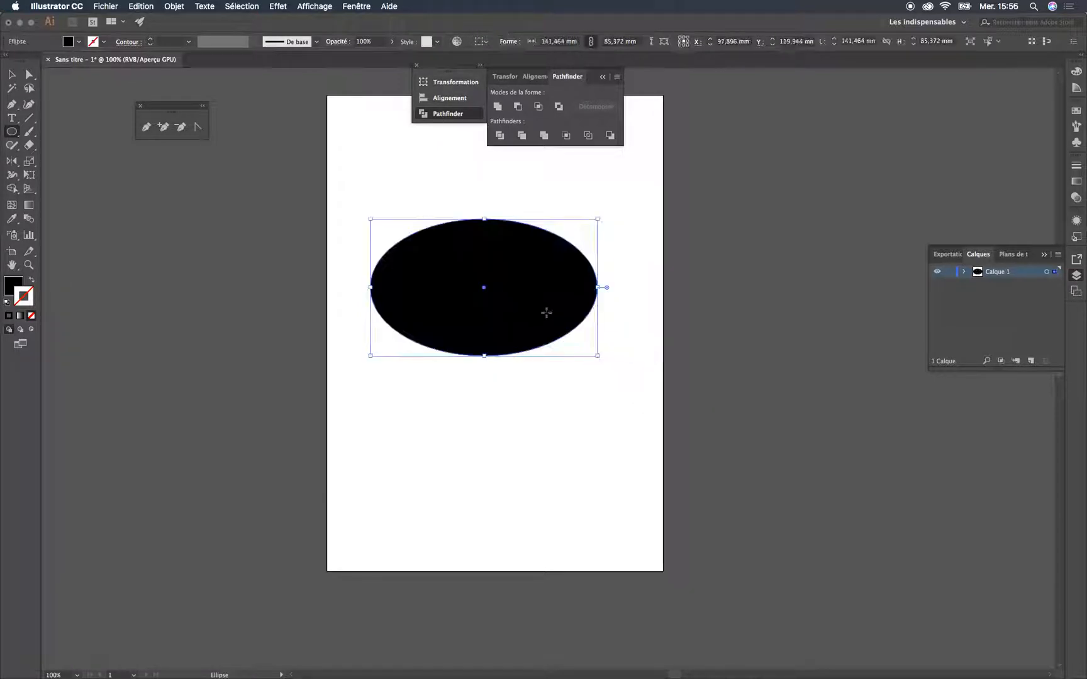
Give the ellipse a bright yellow fill and a near-black outline in colour 0B0C08
double_click(12, 287)
mouse_move(108, 243)
mouse_down()
mouse_move(107, 131)
mouse_move(157, 98)
mouse_up()
click(170, 219)
click(269, 104)
double_click(29, 302)
drag(63, 238, 21, 237)
click(274, 105)
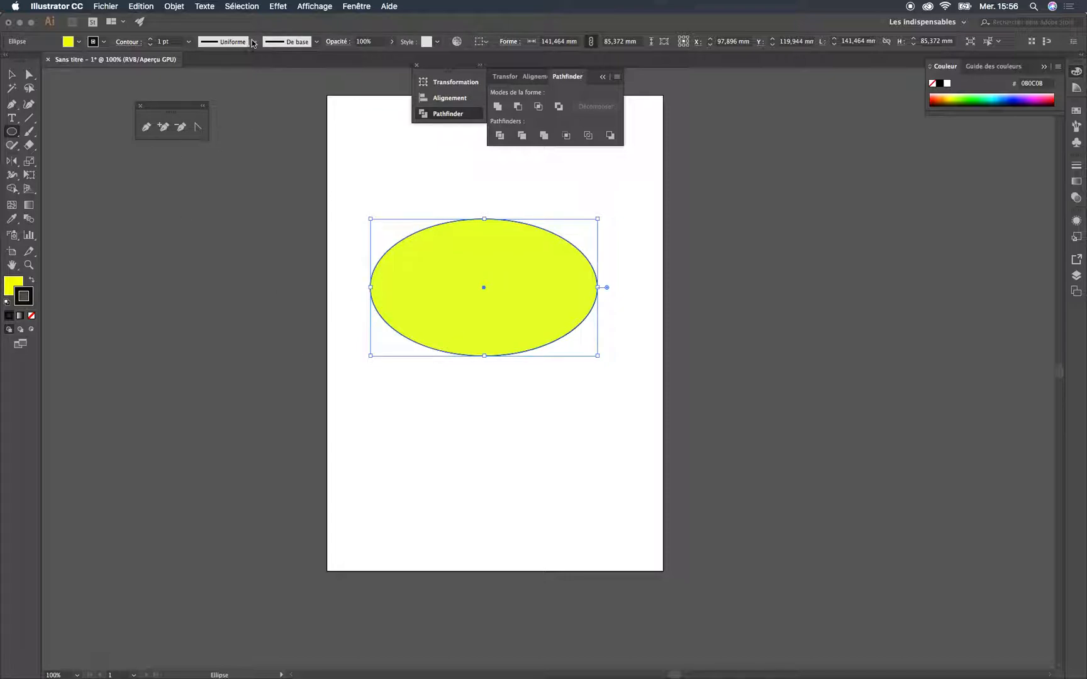
Thicken the ellipse's outline to 14 pt, trying 6 pt and 10 pt on the way
click(253, 42)
click(177, 45)
click(188, 42)
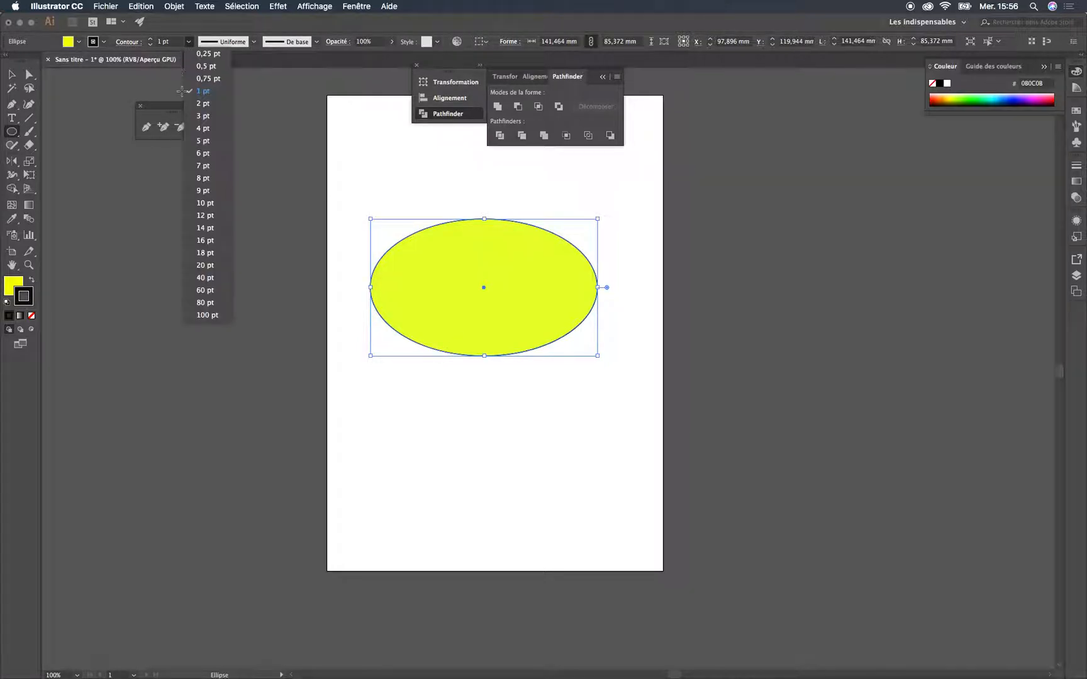
click(217, 154)
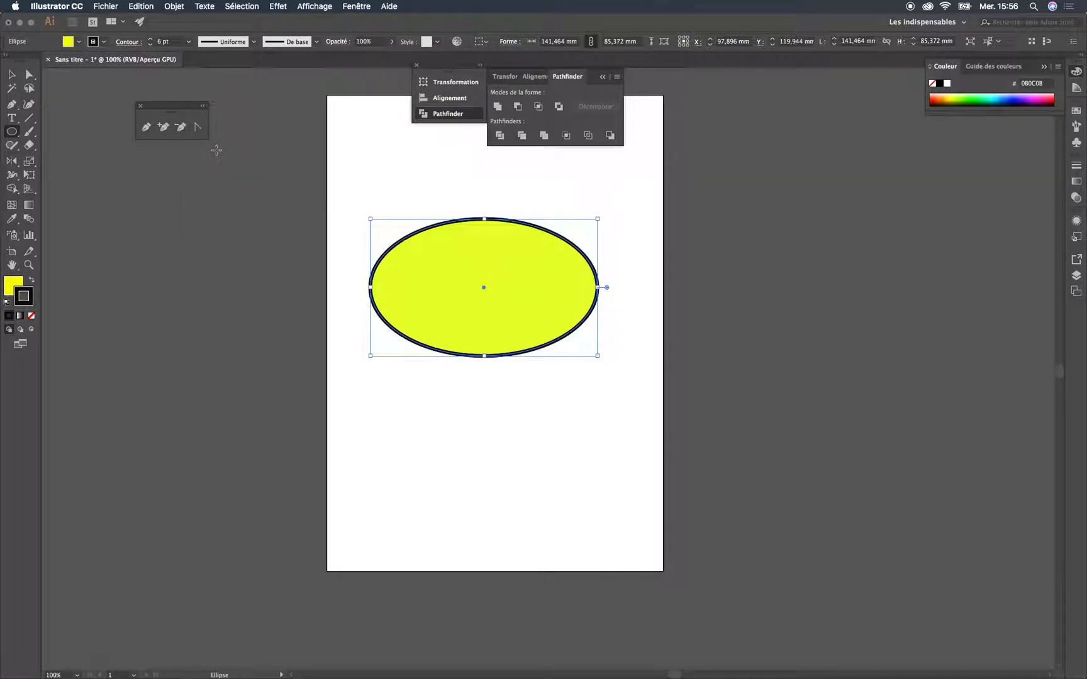
click(188, 42)
click(206, 204)
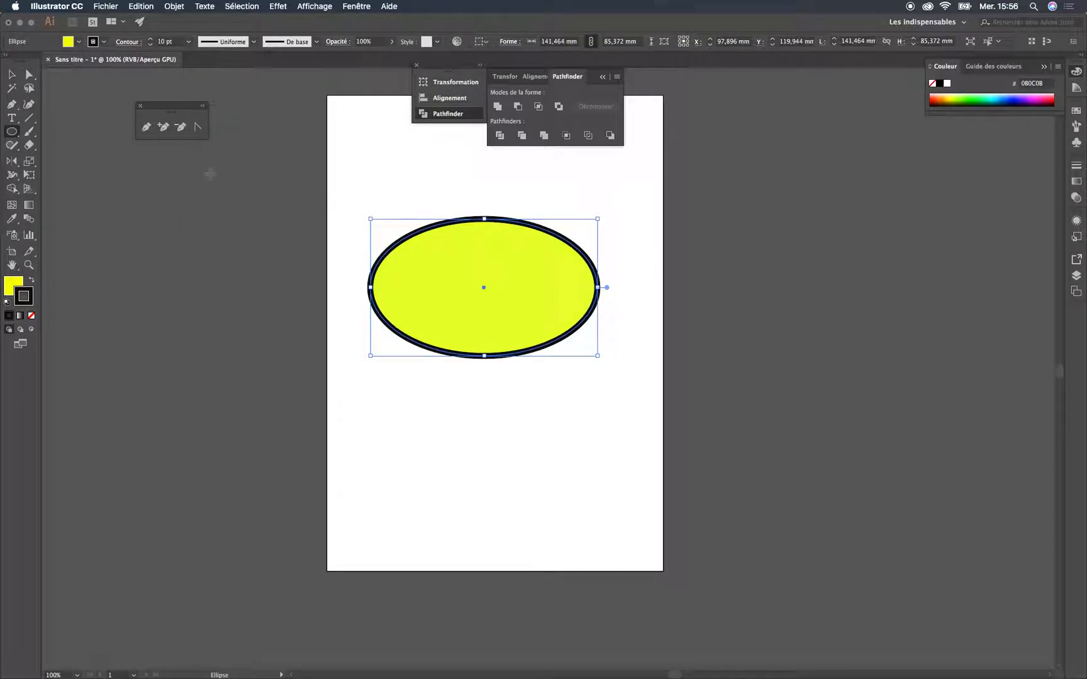
click(188, 42)
click(205, 228)
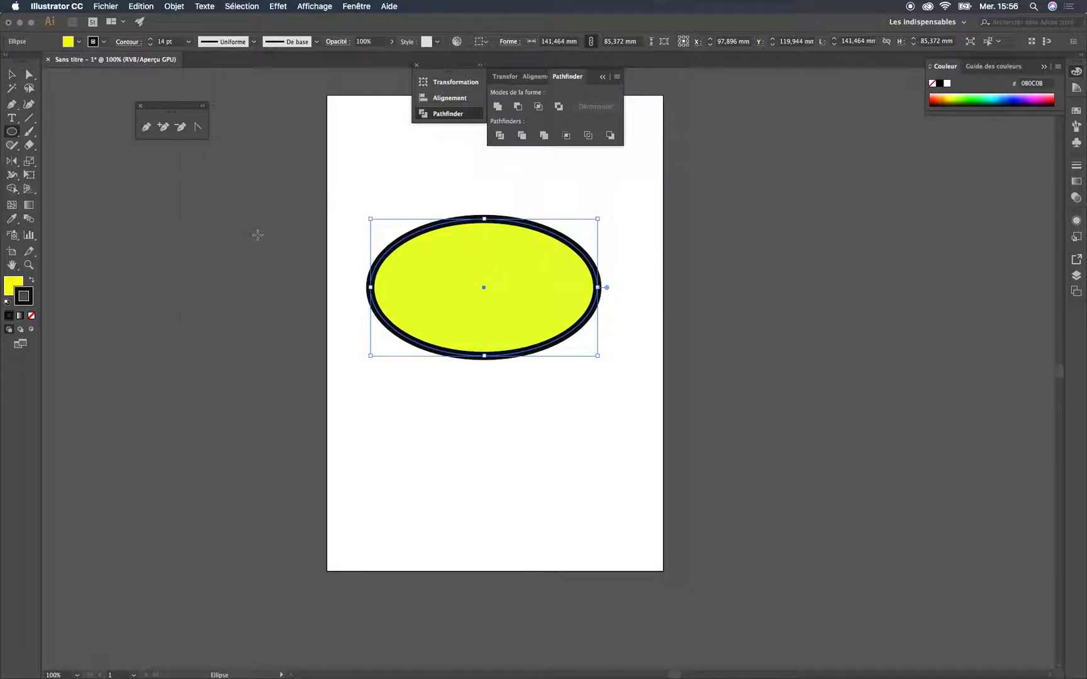
Move the ellipse to the right so that it covers only the bat's right half
click(10, 74)
click(609, 286)
drag(498, 318, 569, 342)
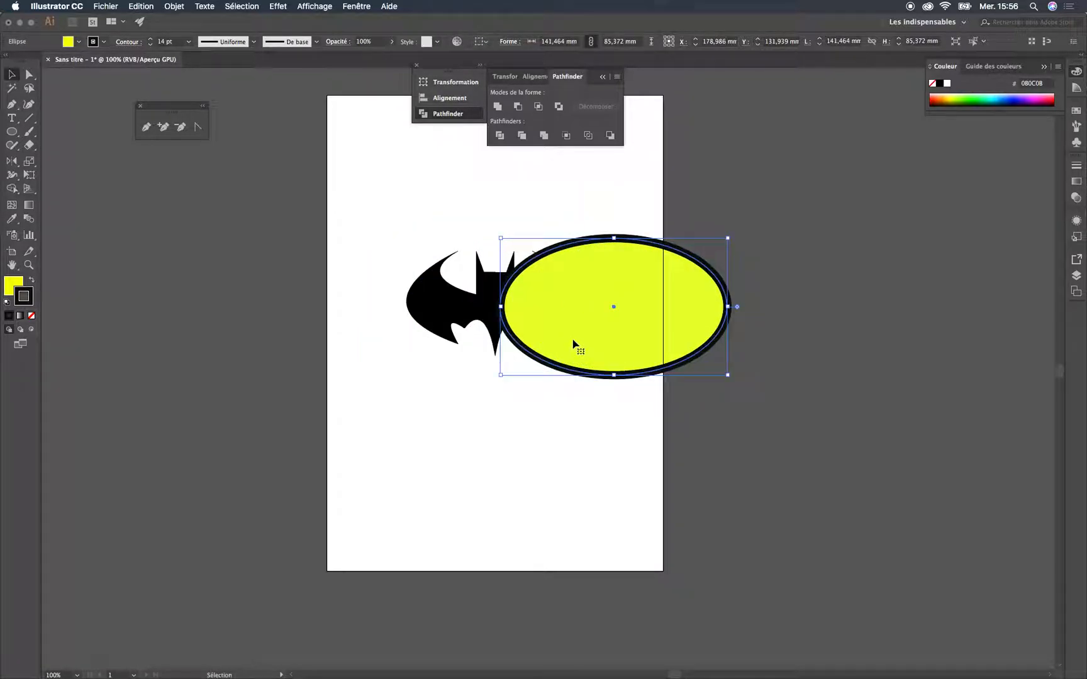
click(472, 316)
click(629, 332)
Expand the layer Calque 1 and move the bat path above the ellipse in its stacking order
click(1081, 276)
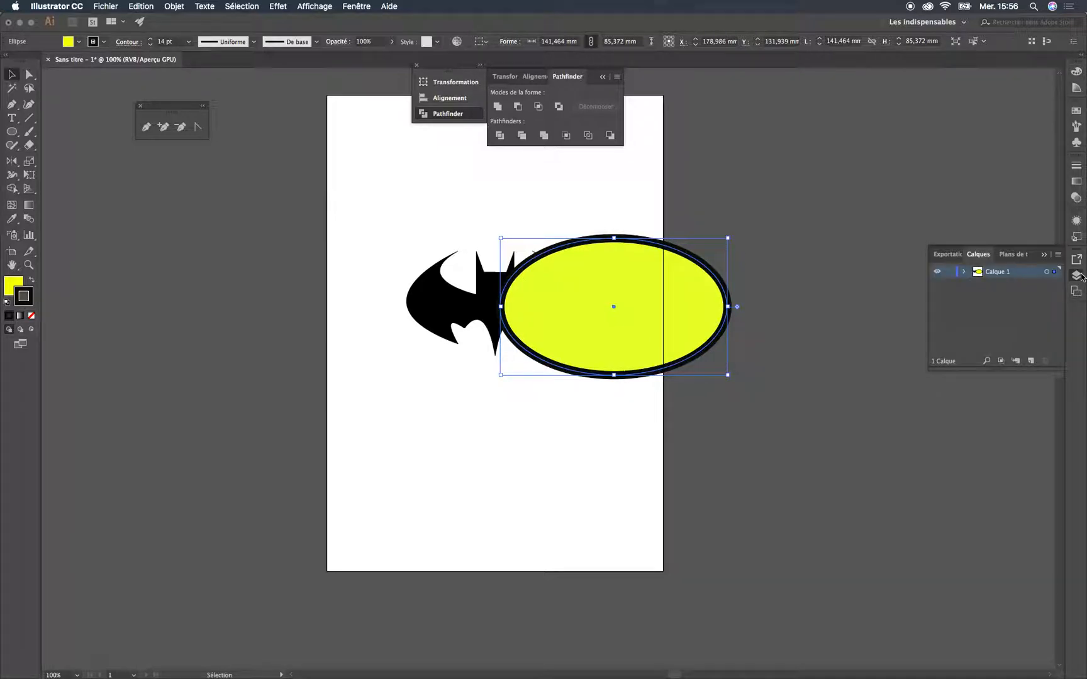
click(964, 273)
click(965, 273)
click(965, 274)
drag(1004, 299, 1017, 283)
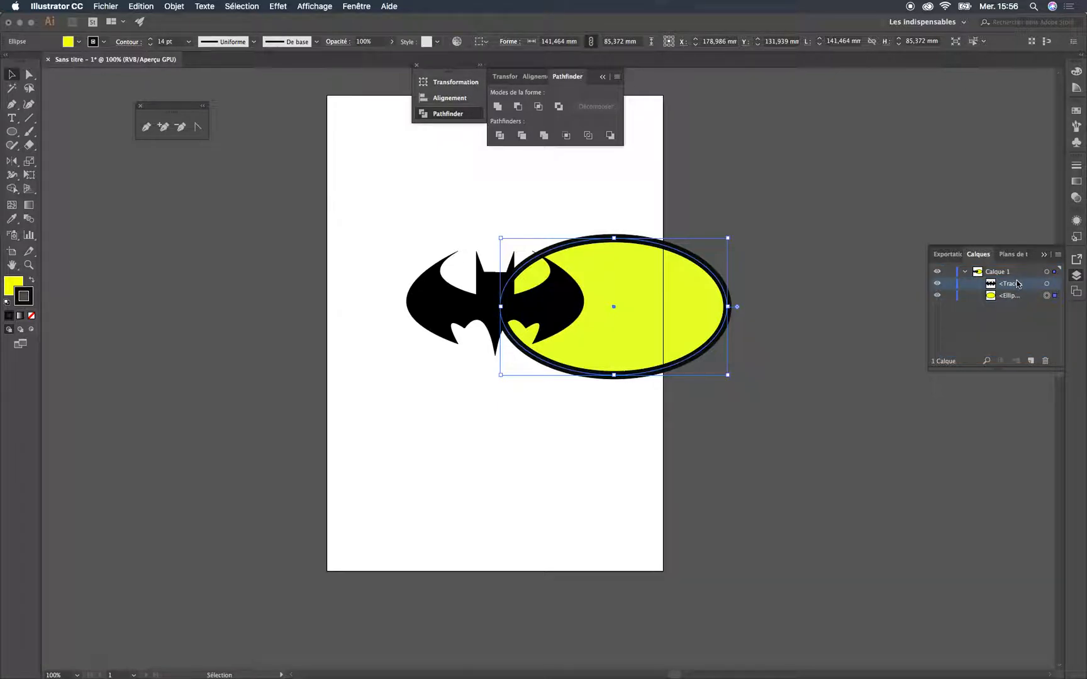
Send the bat behind the ellipse with the Arrière-plan arrange command
click(766, 309)
click(454, 319)
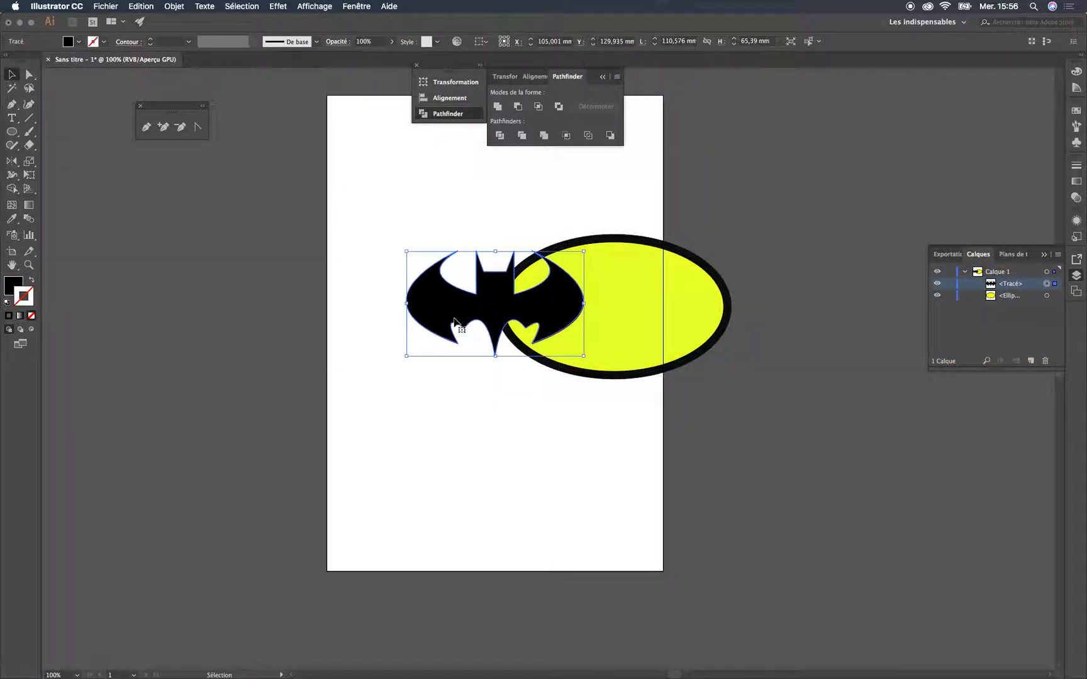
right_click(455, 319)
mouse_move(514, 494)
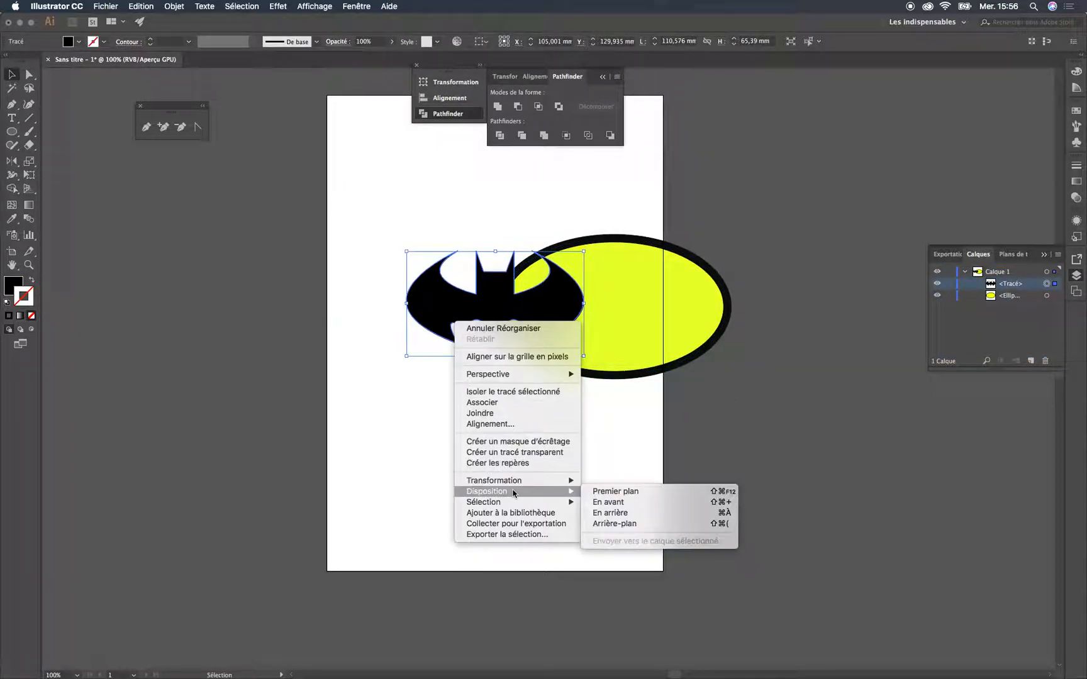
click(613, 523)
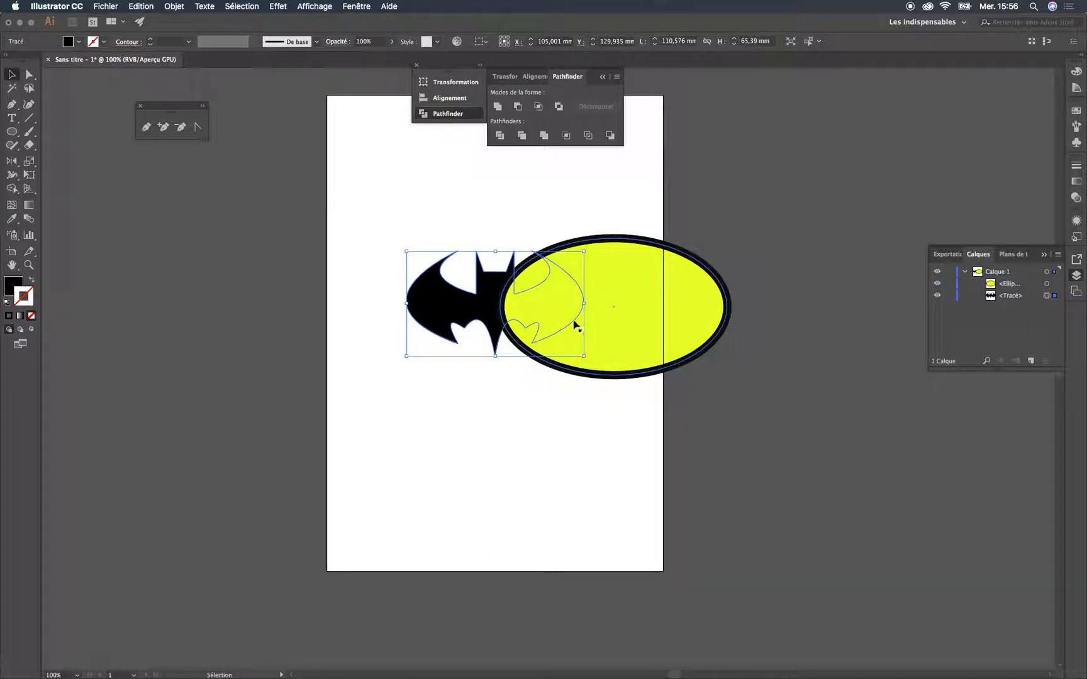
click(697, 200)
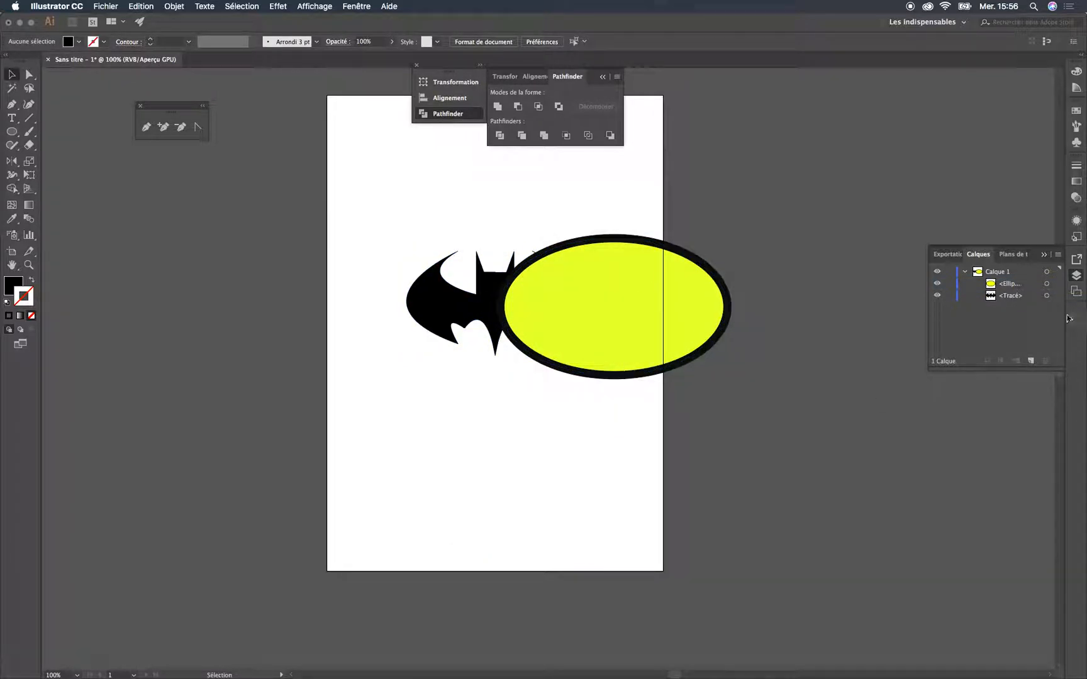
Put the bat path back above the ellipse in the layer's stacking order
drag(990, 298, 1010, 278)
right_click(565, 312)
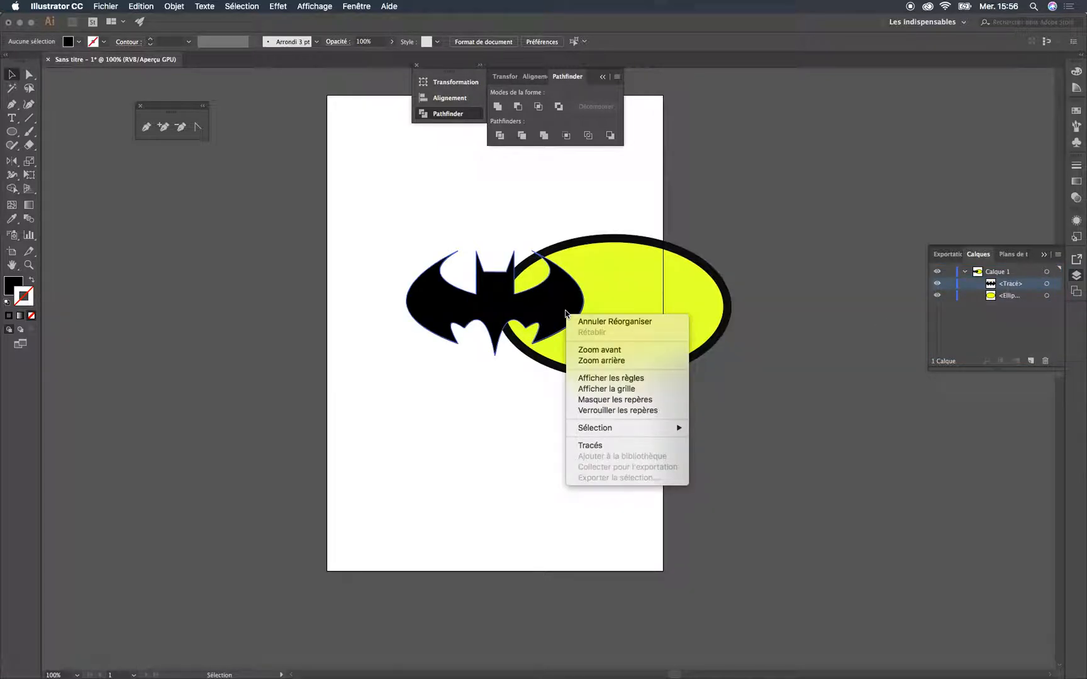
click(540, 338)
Select the bat, view its Disposition options and send it to the back again
click(526, 315)
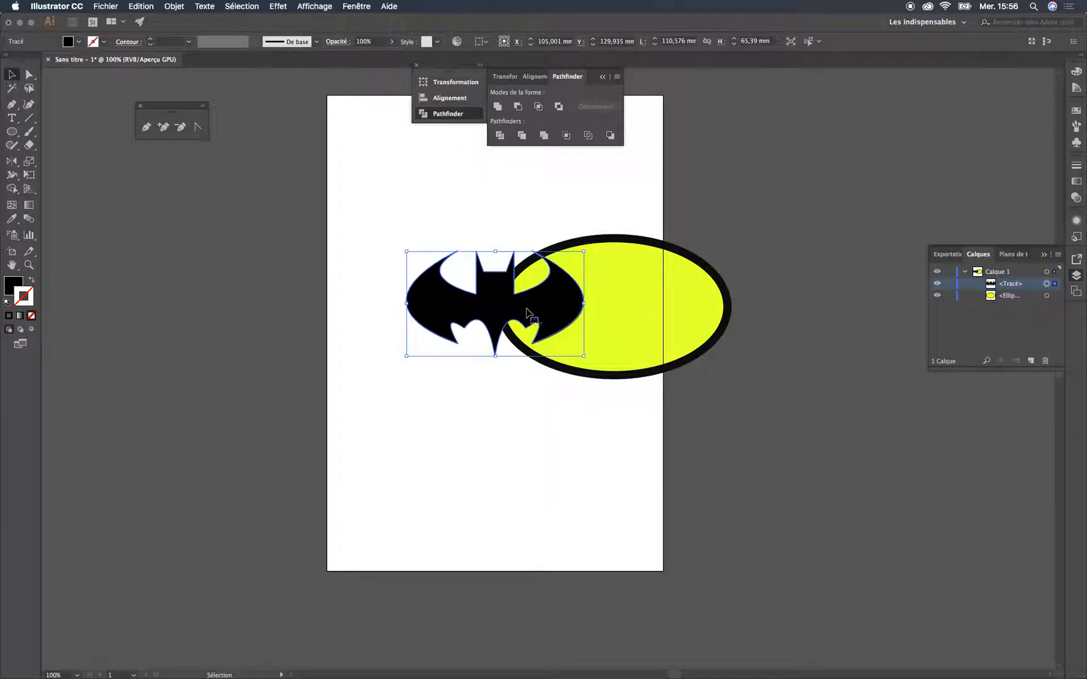
right_click(530, 311)
mouse_move(609, 482)
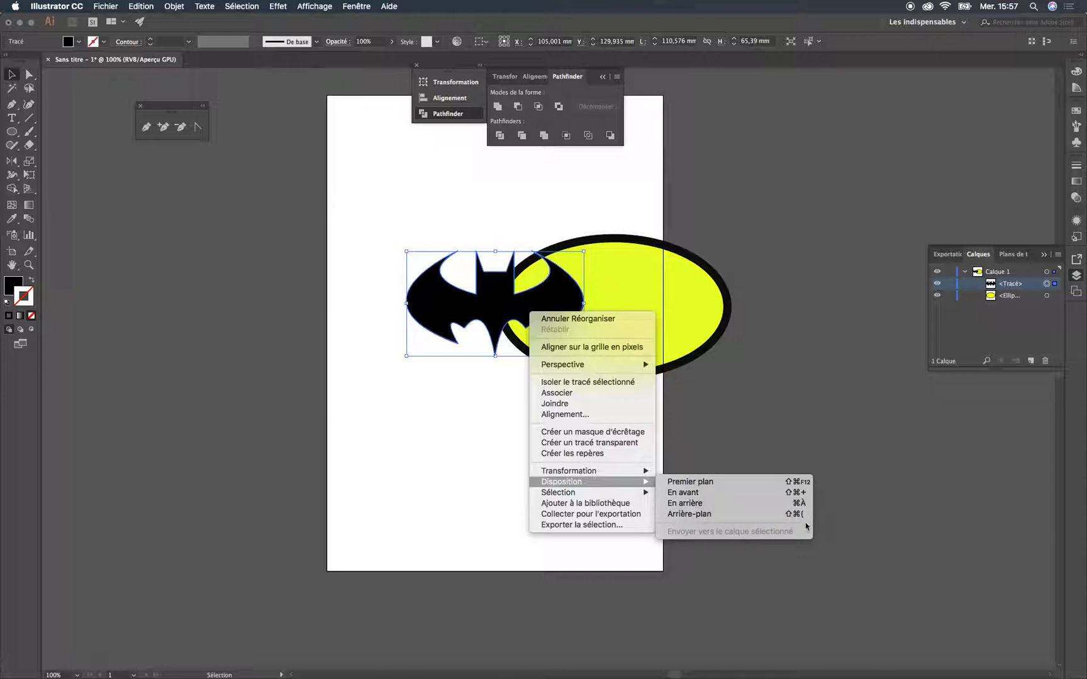
click(837, 332)
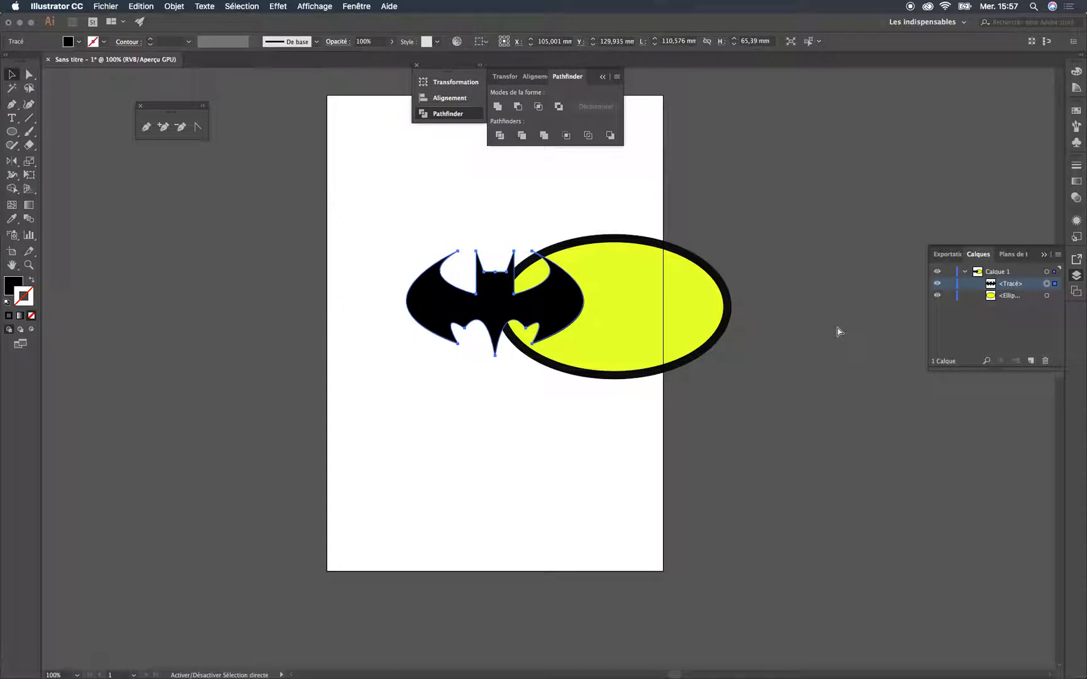
key(super+shift+parenleft)
click(441, 192)
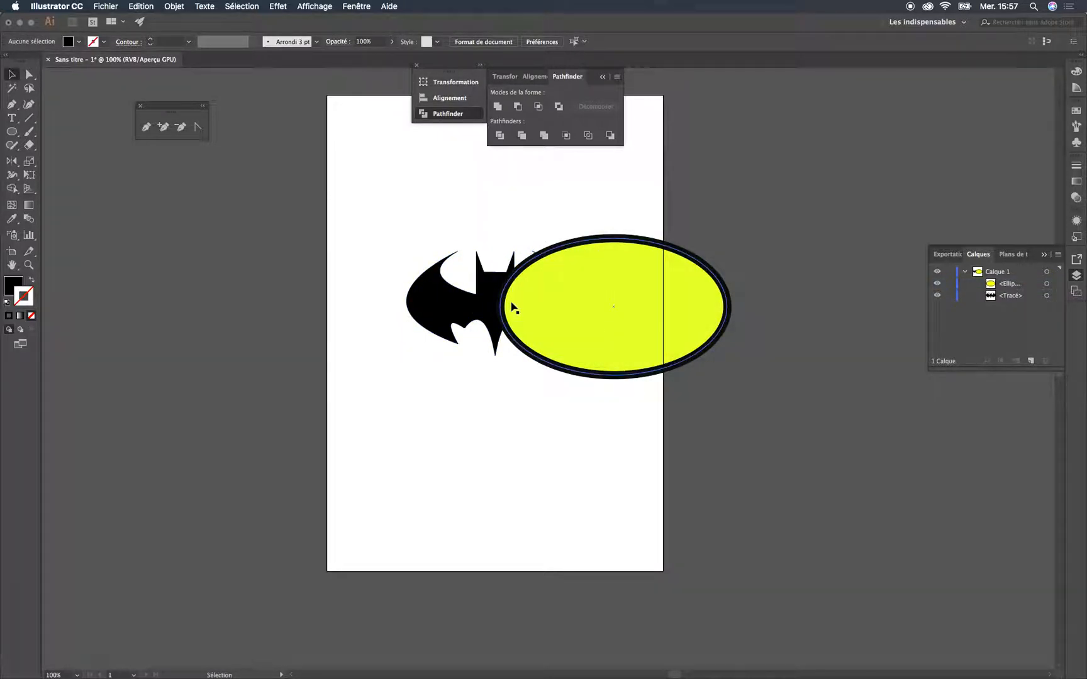
click(470, 314)
key(super)
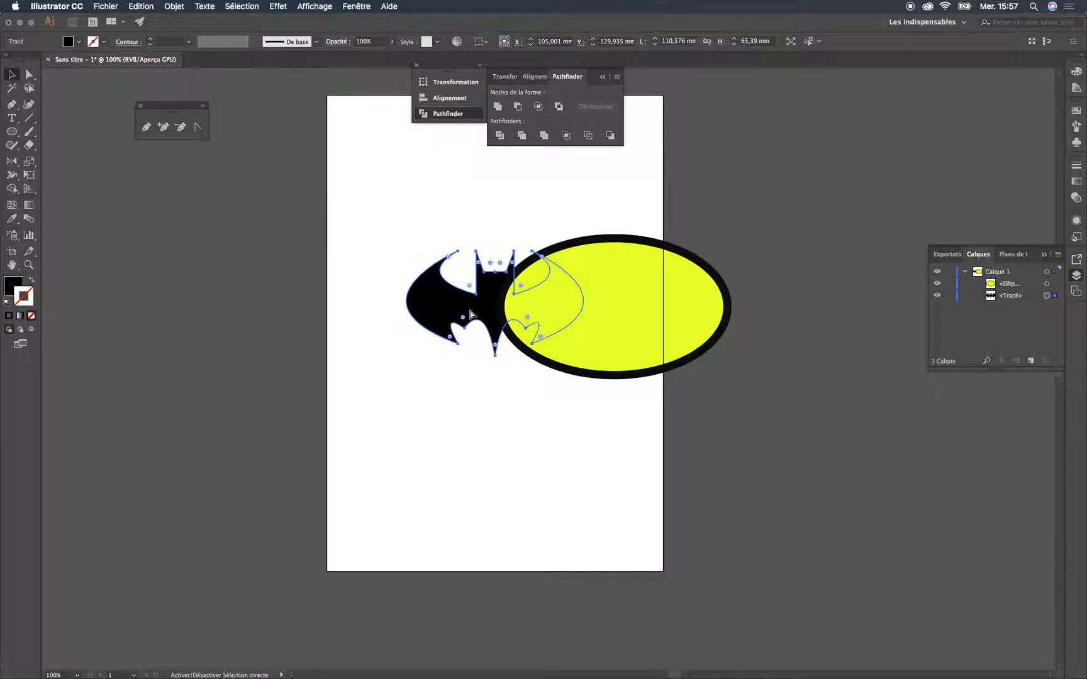
right_click(470, 314)
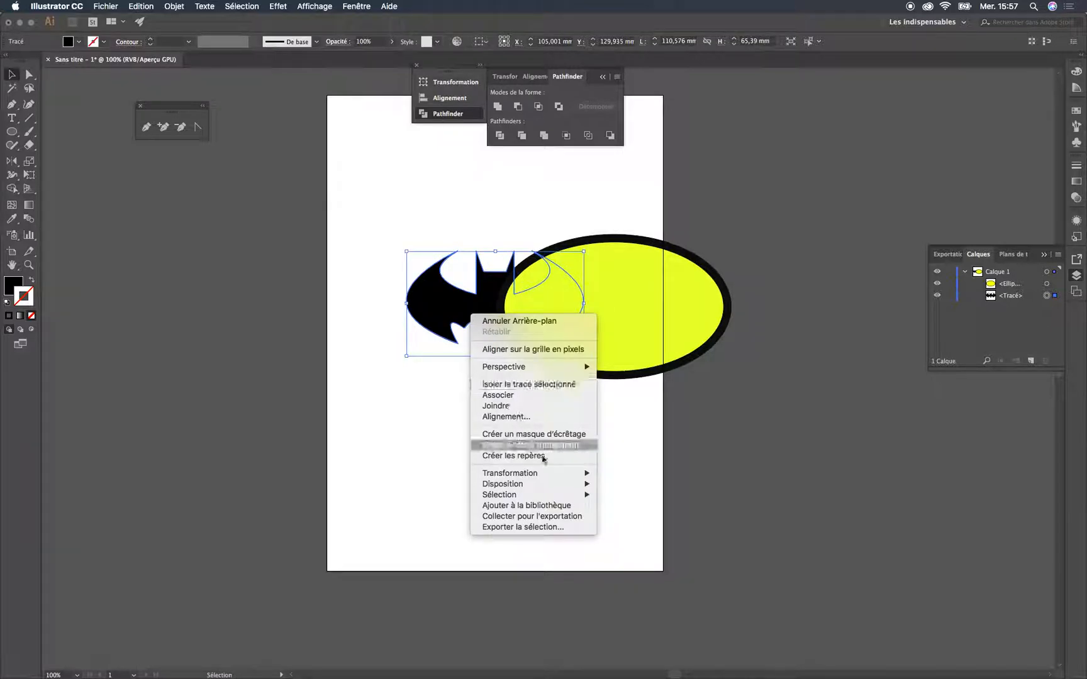
mouse_move(558, 485)
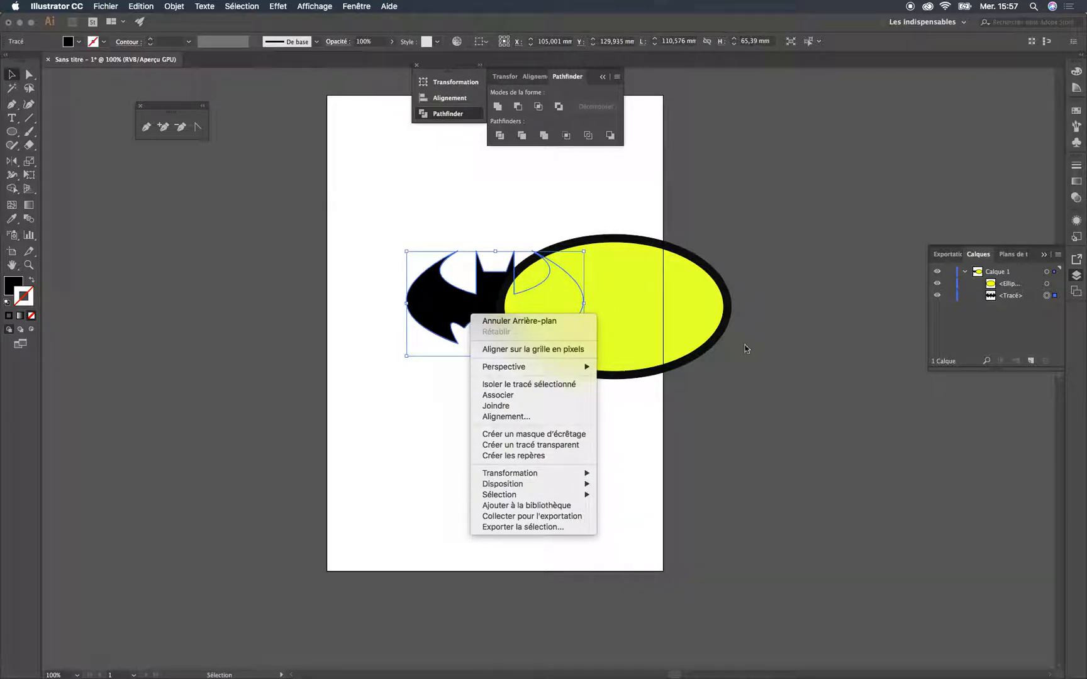
click(752, 302)
click(711, 307)
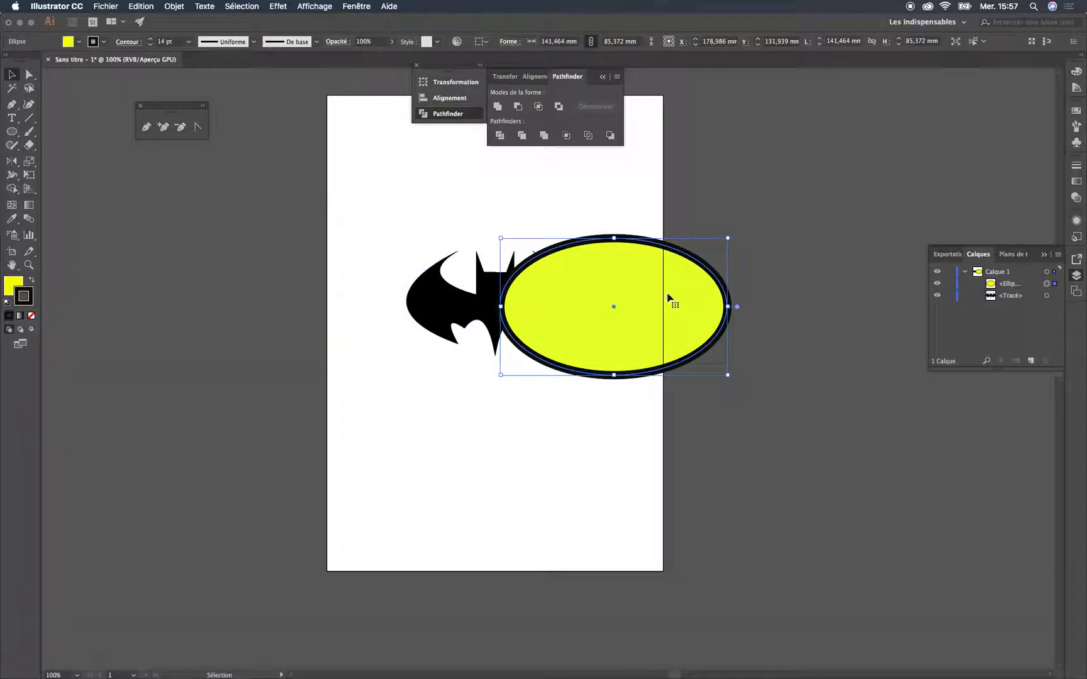
click(488, 303)
Stack the bat path above the ellipse and centre the bat inside the yellow ellipse
drag(1011, 297, 1011, 282)
click(799, 362)
click(497, 323)
drag(497, 324, 601, 322)
click(728, 216)
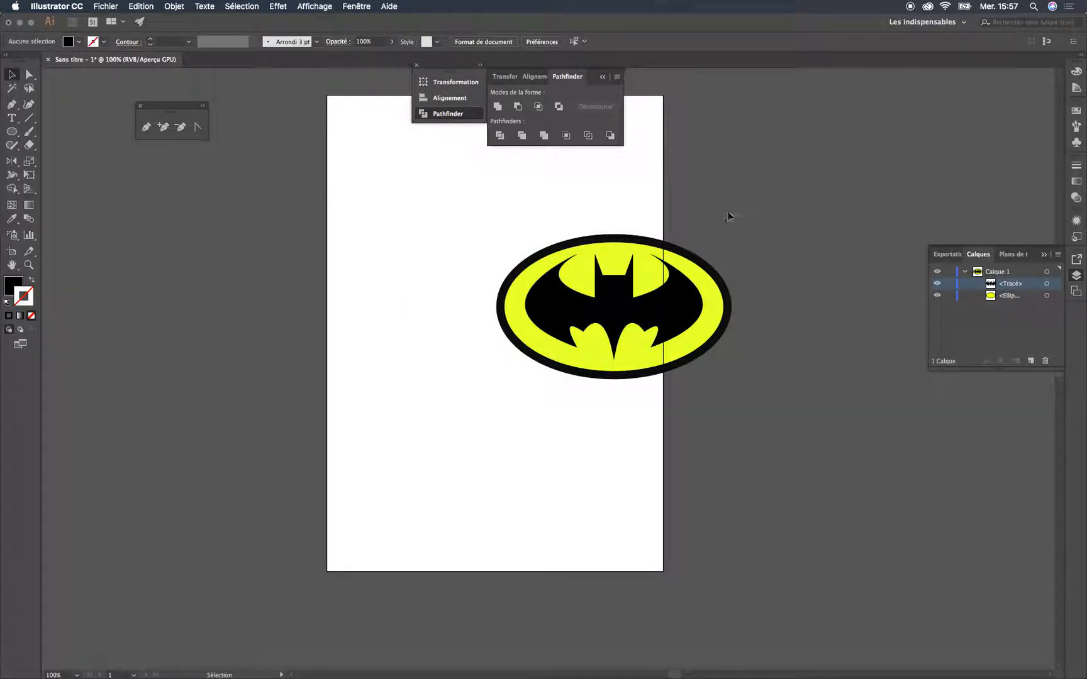
Select the bat and ellipse together and move them left so the whole emblem sits on the artboard
drag(455, 404, 455, 406)
drag(637, 347, 512, 338)
click(705, 317)
click(543, 293)
click(609, 291)
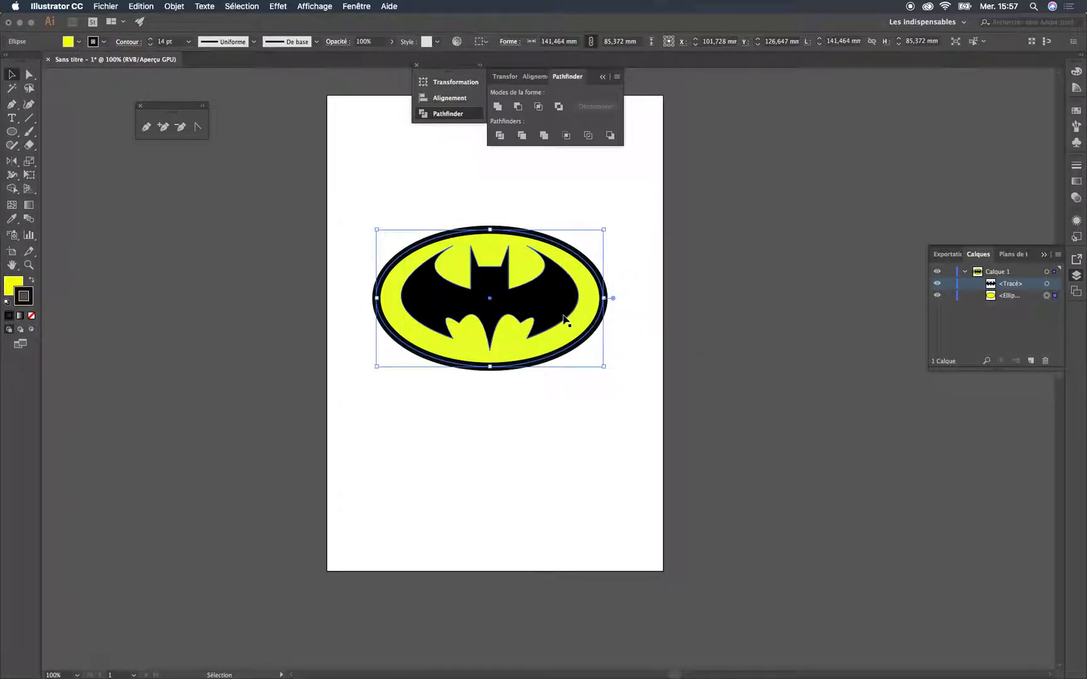
Group the bat and the ellipse with Associer and nudge the group slightly up and left
click(609, 227)
key(super+a)
right_click(511, 297)
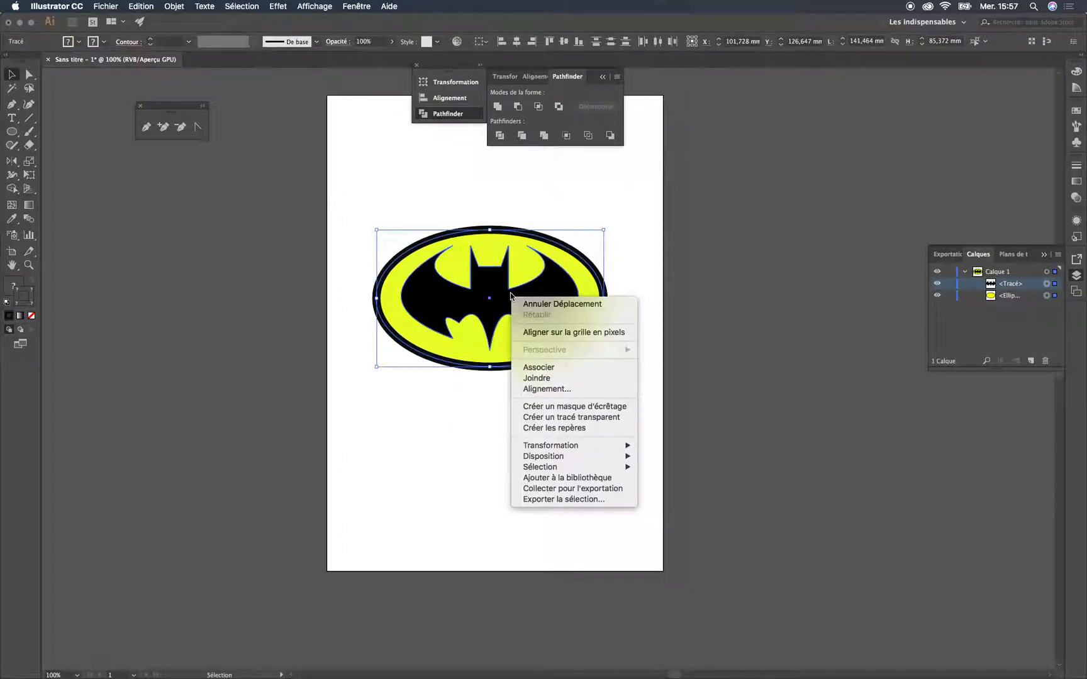
click(557, 371)
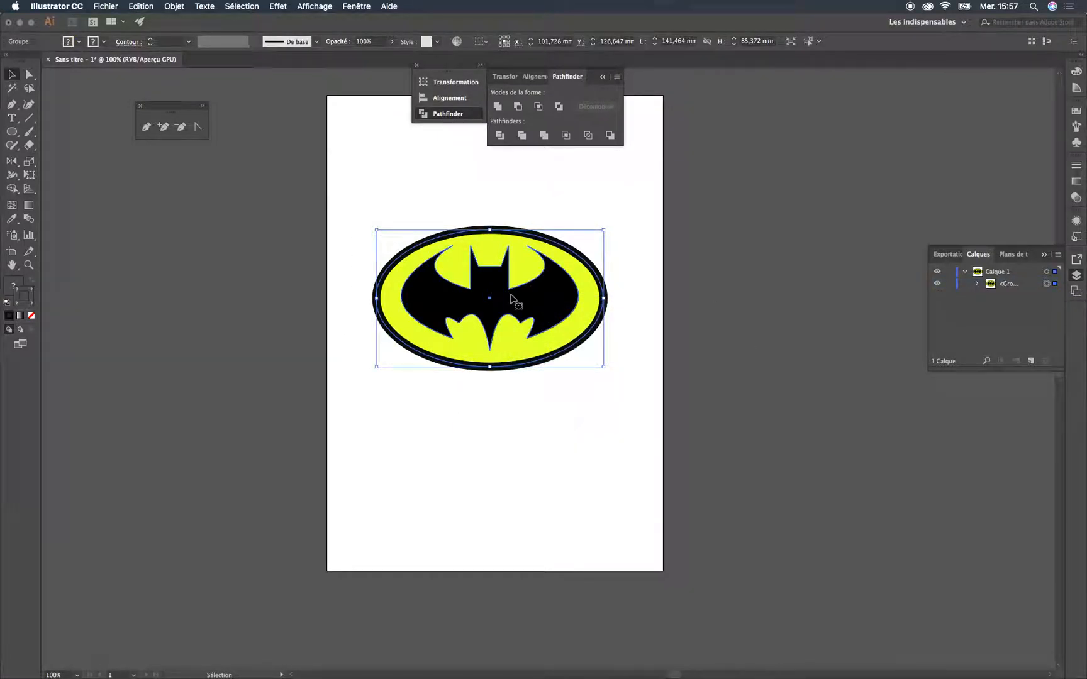
drag(511, 295, 550, 303)
click(622, 321)
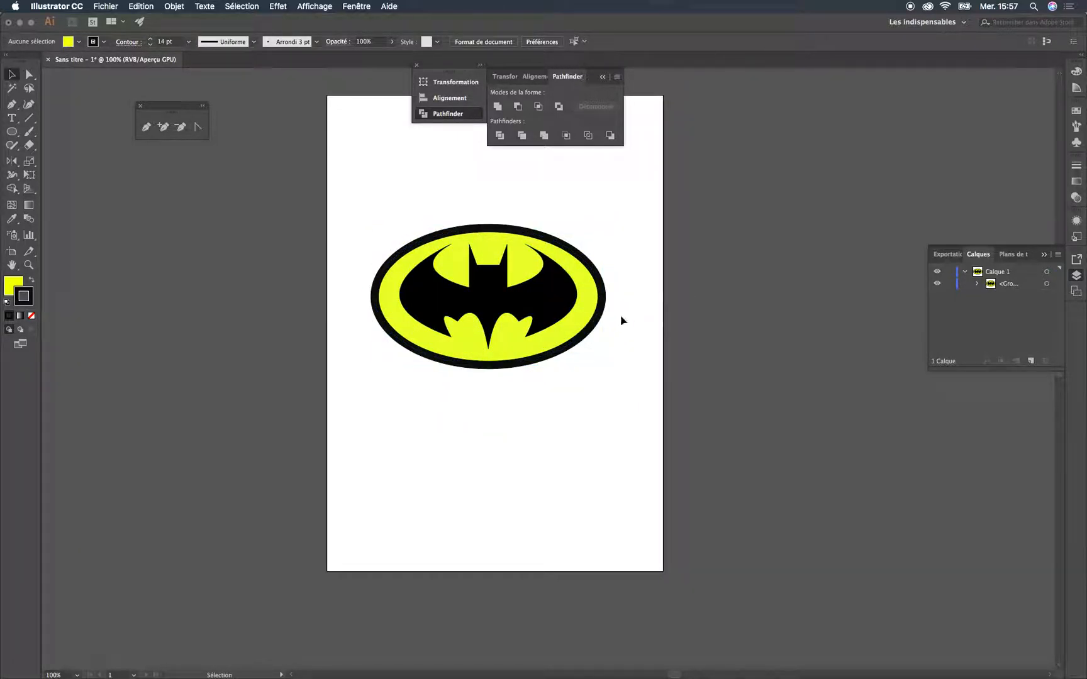
Try shrinking the emblem group to about 59 × 35 mm, and undo the scaling
drag(634, 214, 420, 380)
drag(351, 413, 352, 412)
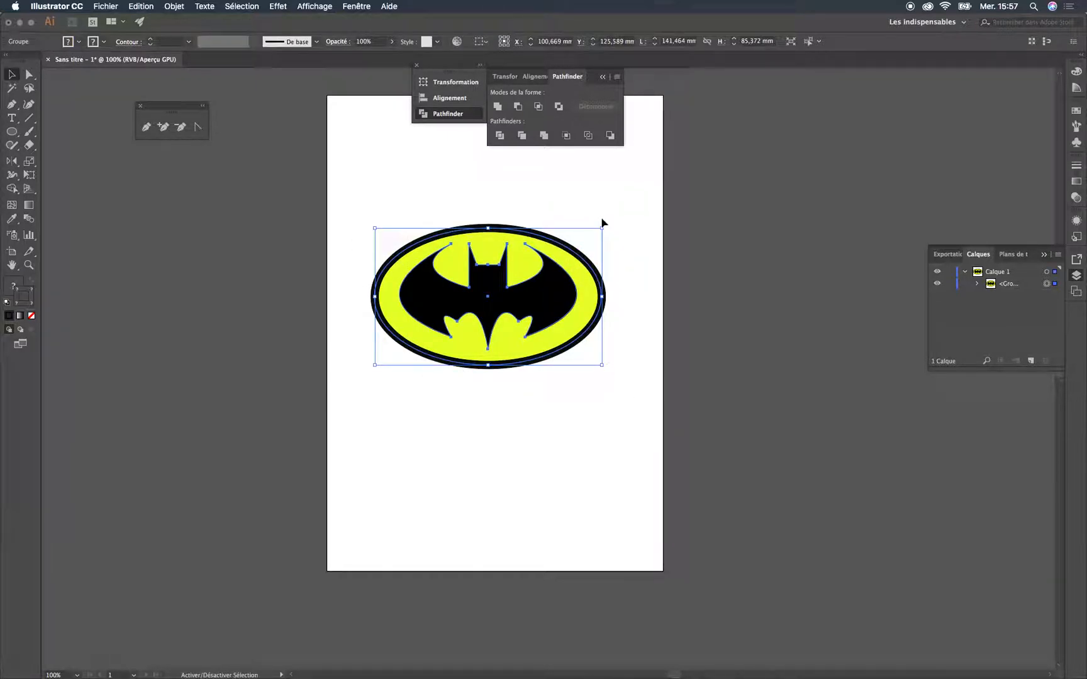
drag(602, 229, 468, 308)
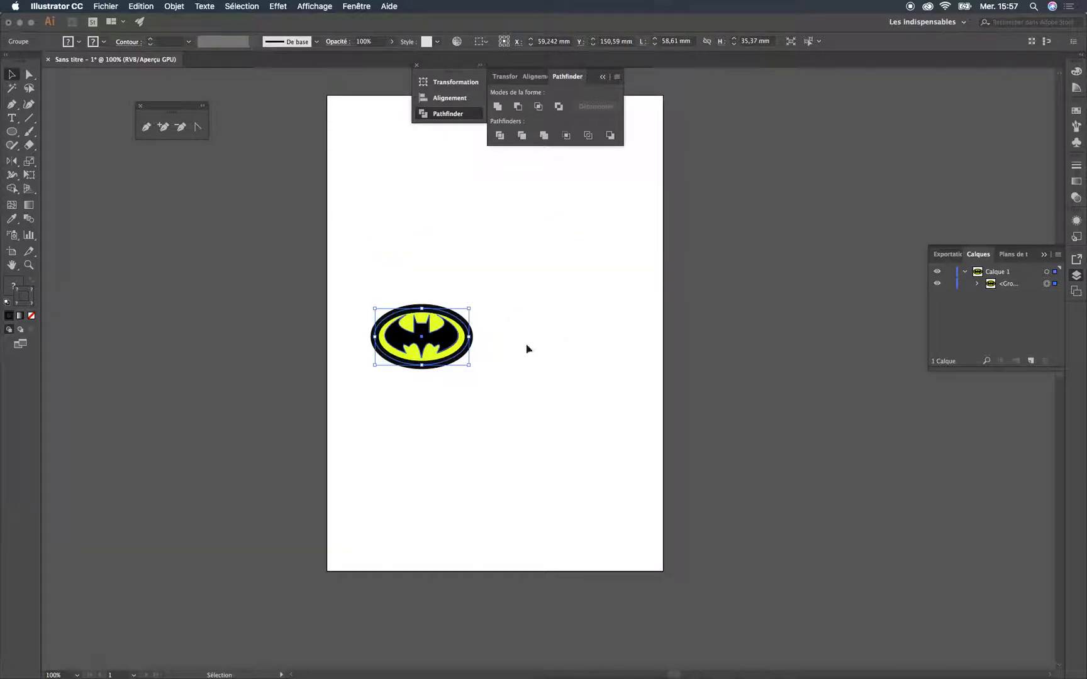
key(super+z)
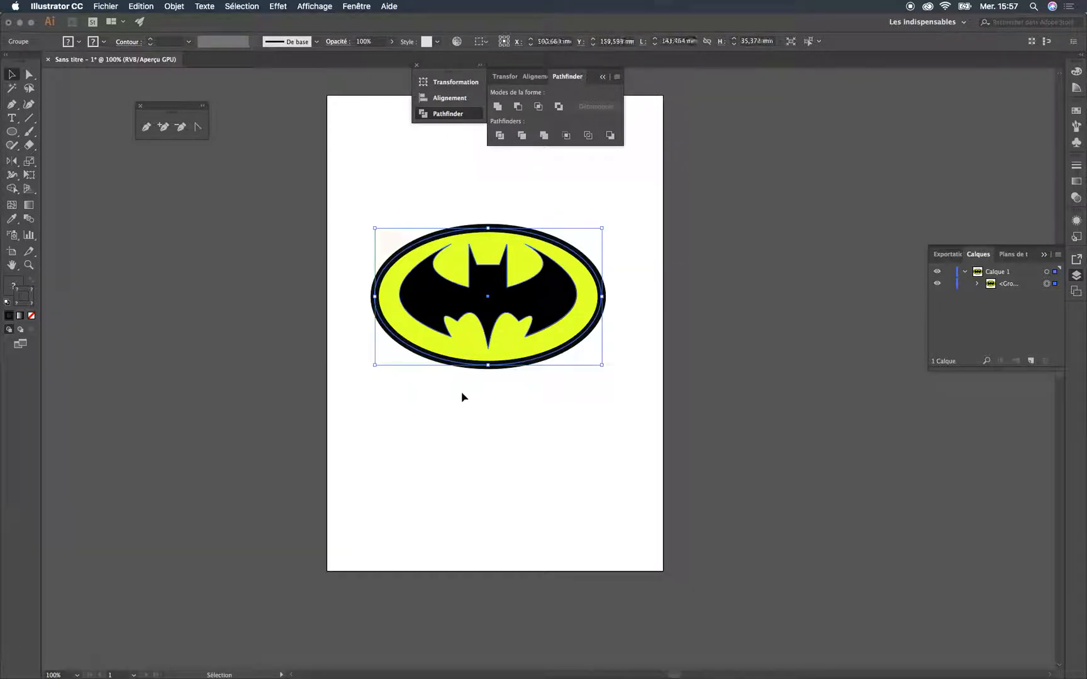
Convert the emblem group's stroke into a filled shape with the Outline Stroke path command
click(174, 6)
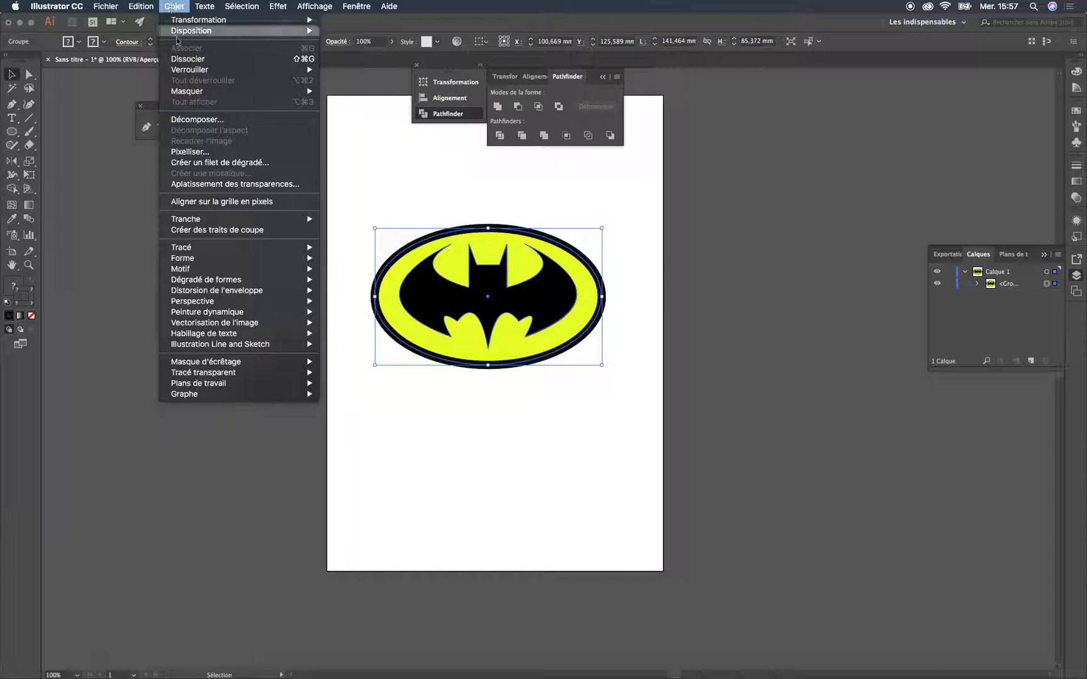
mouse_move(235, 257)
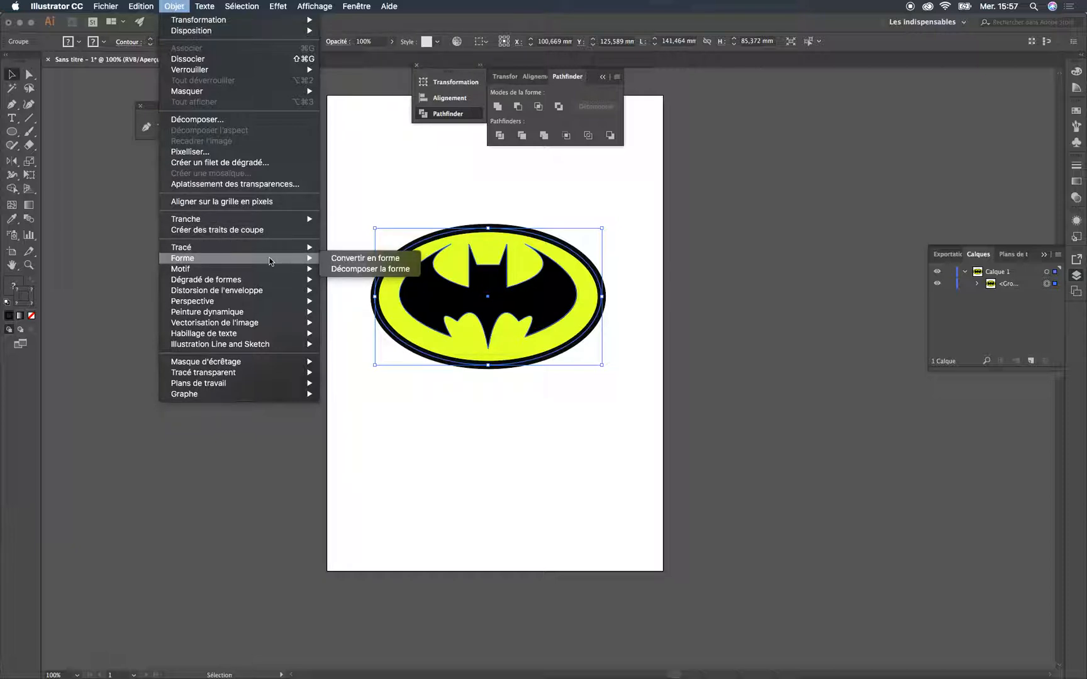
mouse_move(295, 247)
click(365, 274)
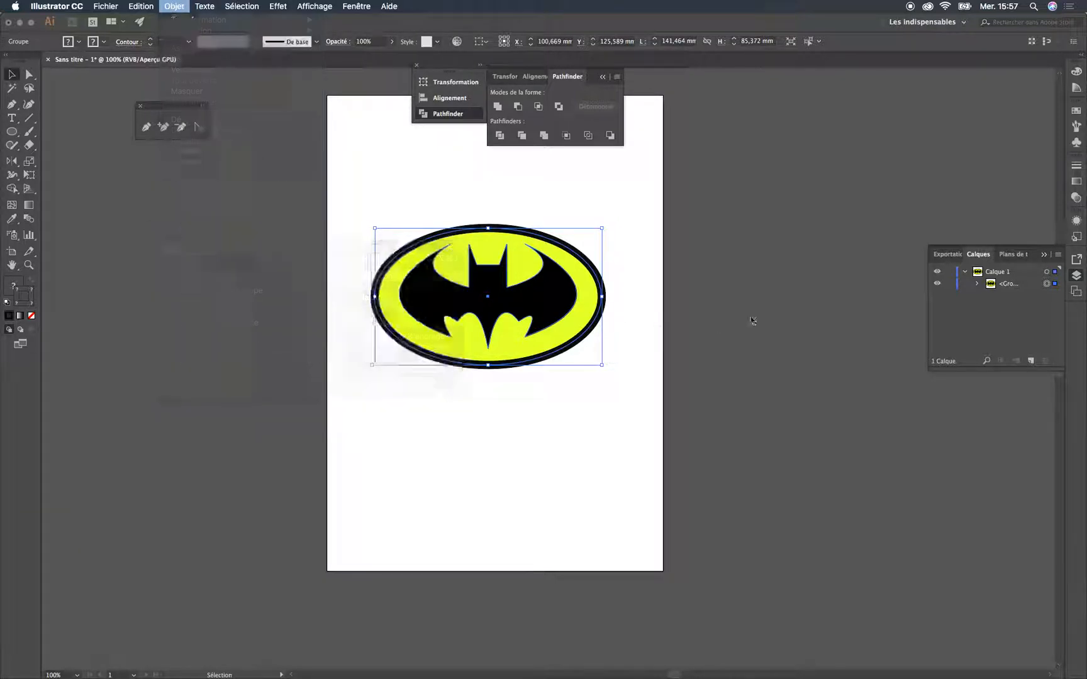
Scale the outlined emblem proportionally to about 145 × 90 mm, keeping its lower-left corner in place
mouse_move(602, 228)
mouse_down()
mouse_move(596, 246)
mouse_move(469, 324)
mouse_move(422, 338)
mouse_move(800, 150)
mouse_move(672, 229)
mouse_move(346, 388)
mouse_up()
click(445, 376)
click(415, 346)
click(795, 303)
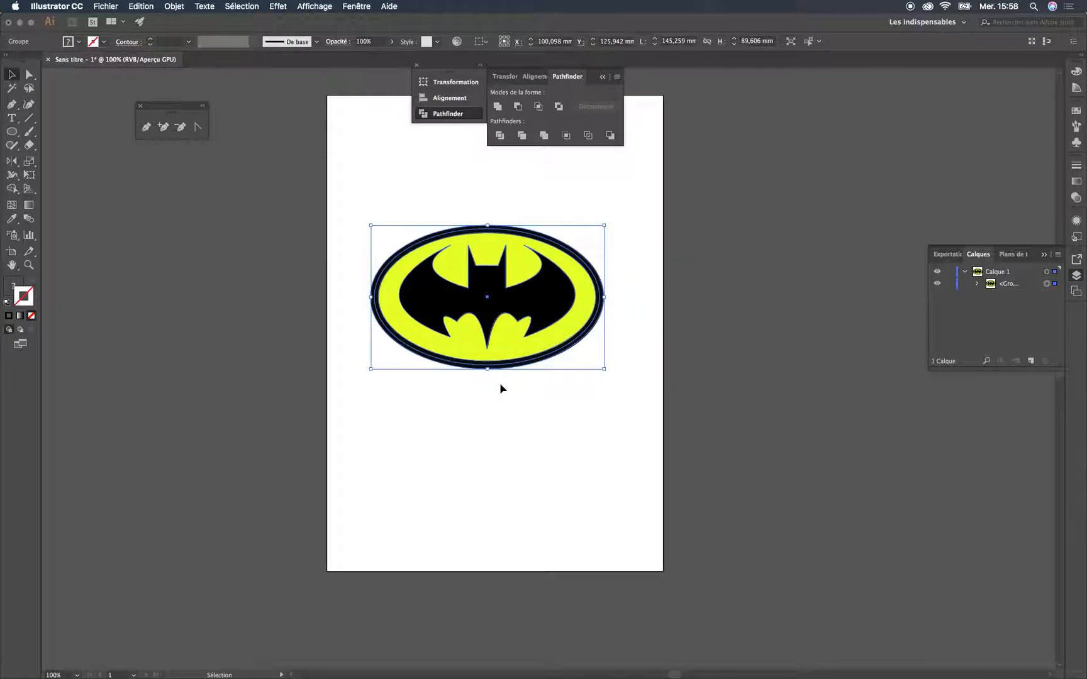